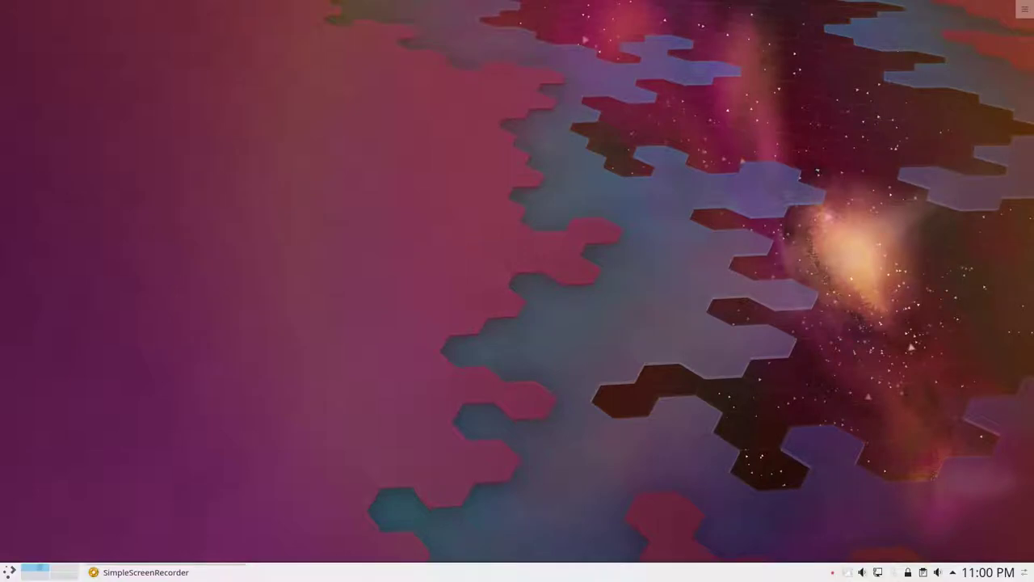
Step: Open the application launcher from the panel's bottom-left corner to its Favorites list
left_click(9, 571)
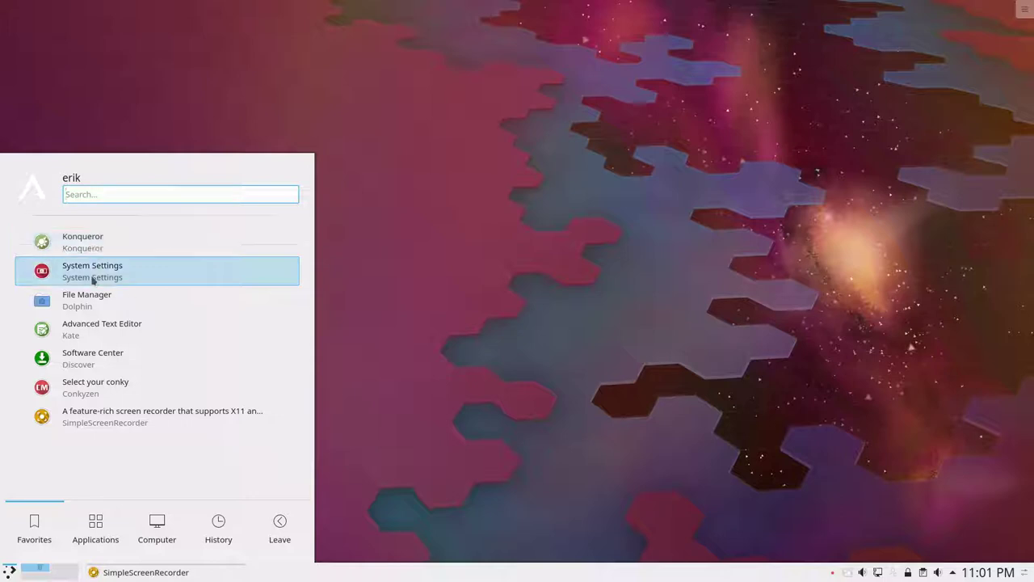
Step: Launch Dolphin, then search 'thun' to launch Thunar and move it slightly left
left_click(86, 308)
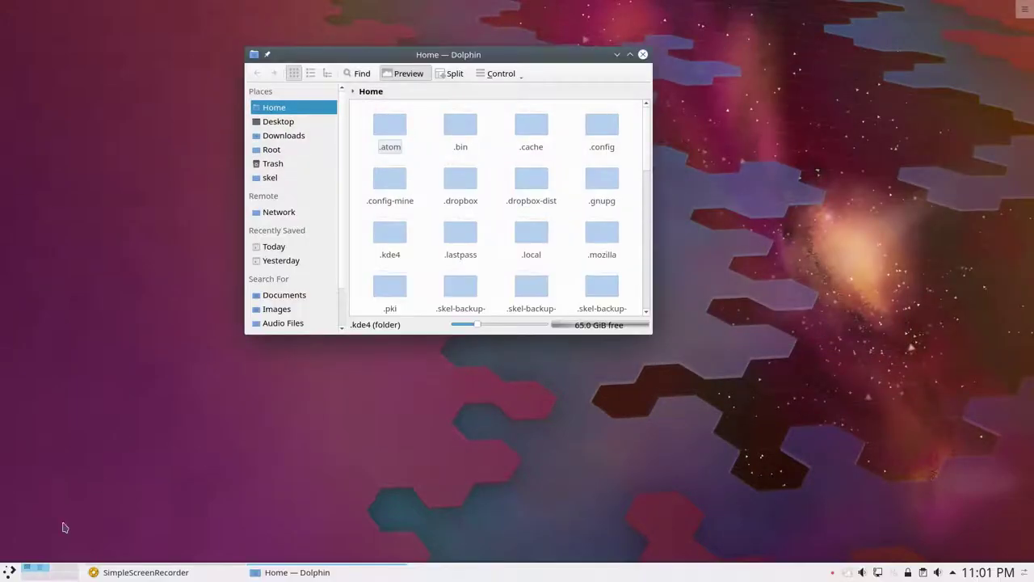
left_click(10, 572)
type("thun")
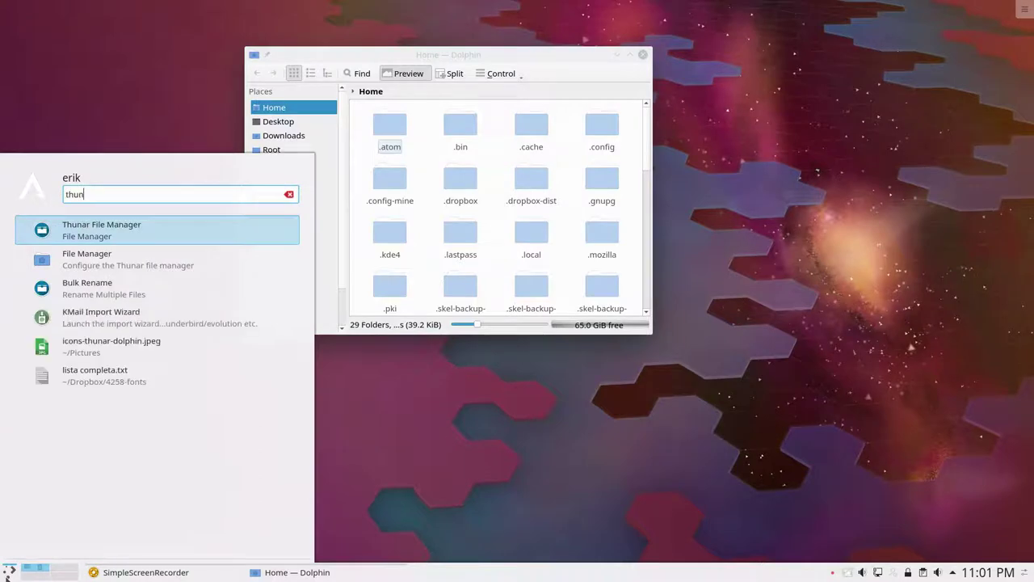
key("Return")
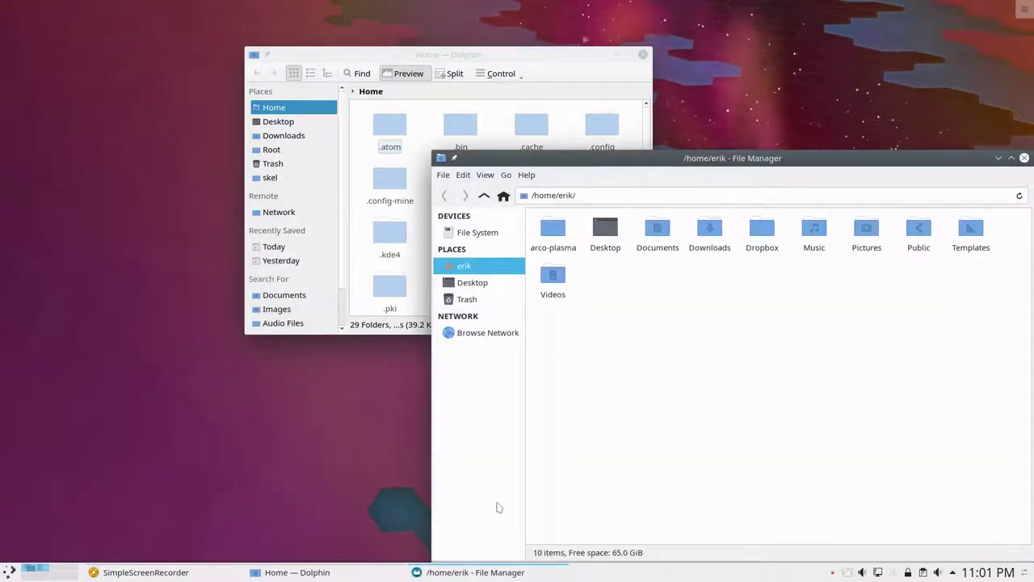
left_click_drag(799, 159, 638, 137)
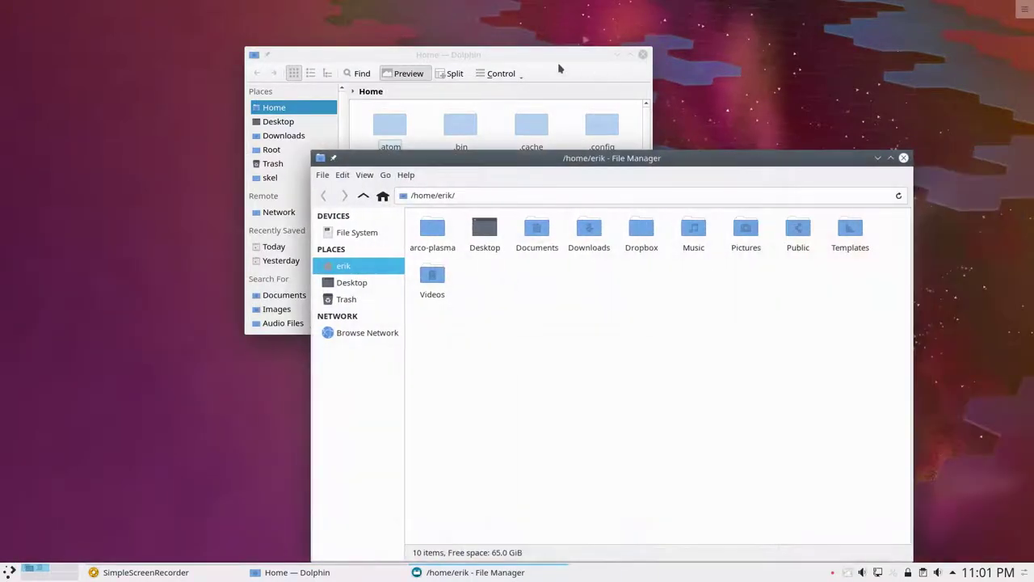
Step: Close Thunar and move Dolphin toward the screen centre
left_click(565, 66)
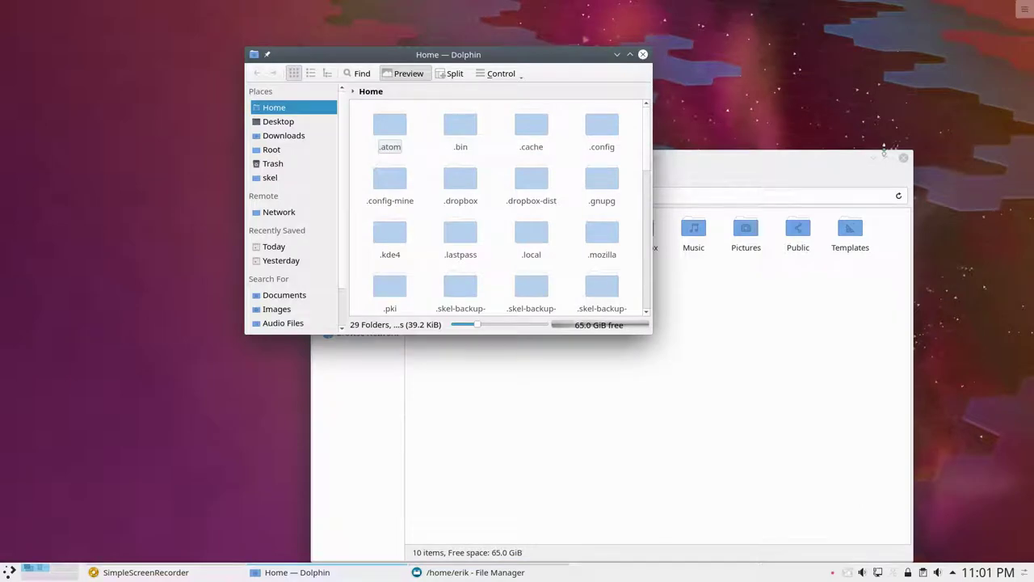
left_click(903, 158)
left_click_drag(554, 59, 566, 85)
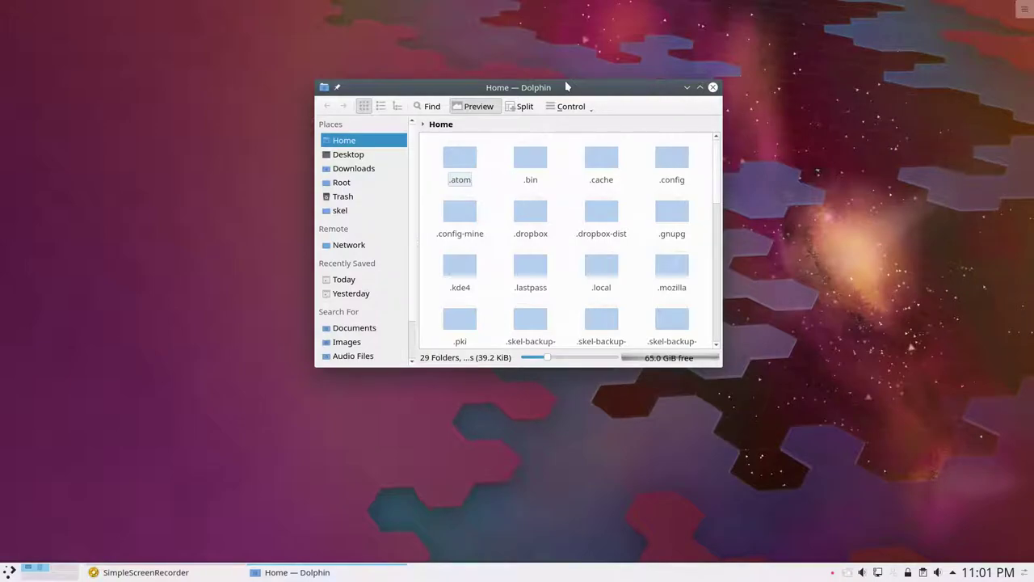
Step: Preview the virtual desktops with the desktop cube and the Desktop Grid overview
key("ctrl+F11")
key("ctrl+F8")
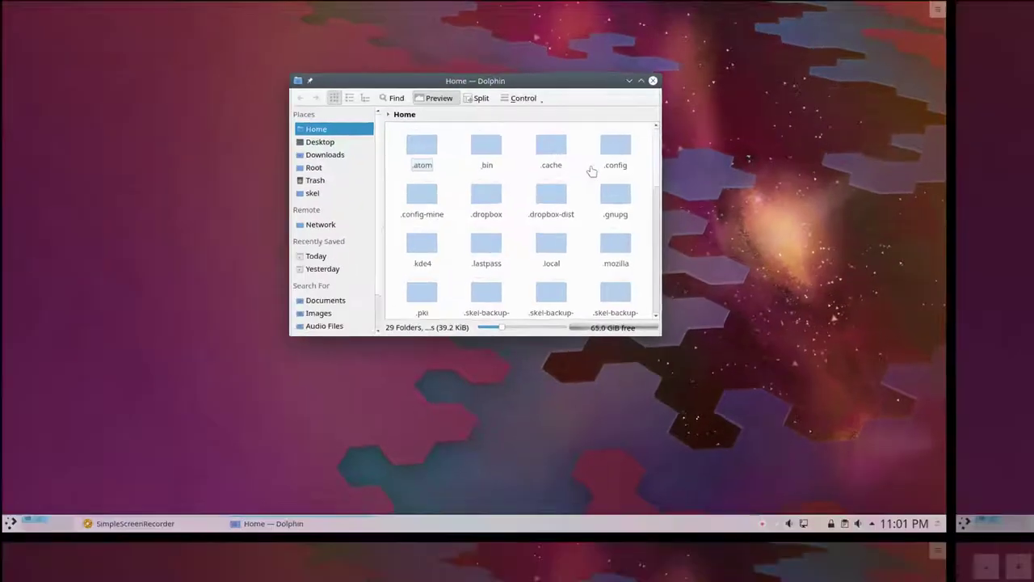
key("ctrl+F8")
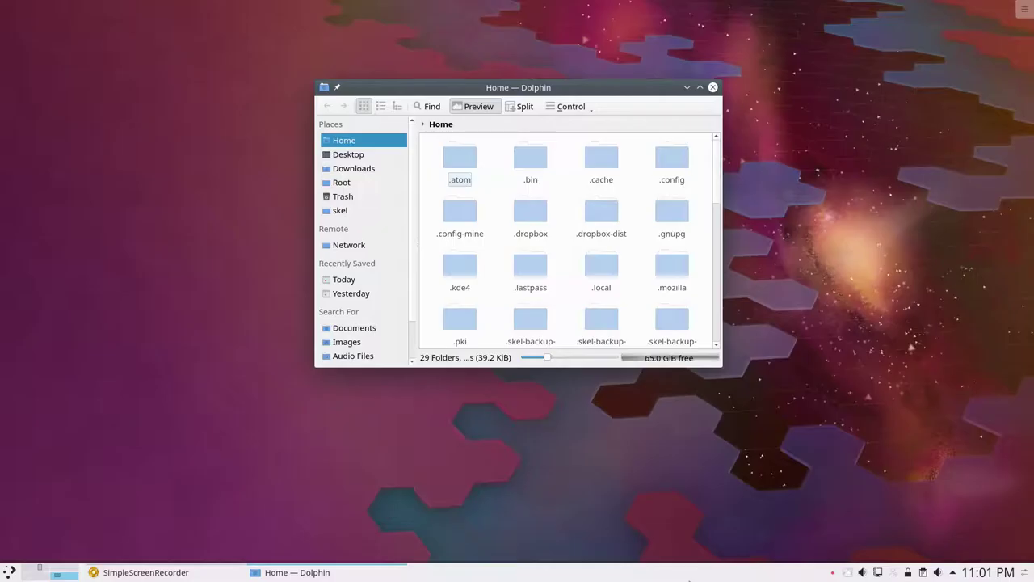
Step: Switch between virtual desktops with the pager and mouse wheel, ending back on Dolphin
left_click(60, 571)
left_click(58, 574)
left_click(40, 567)
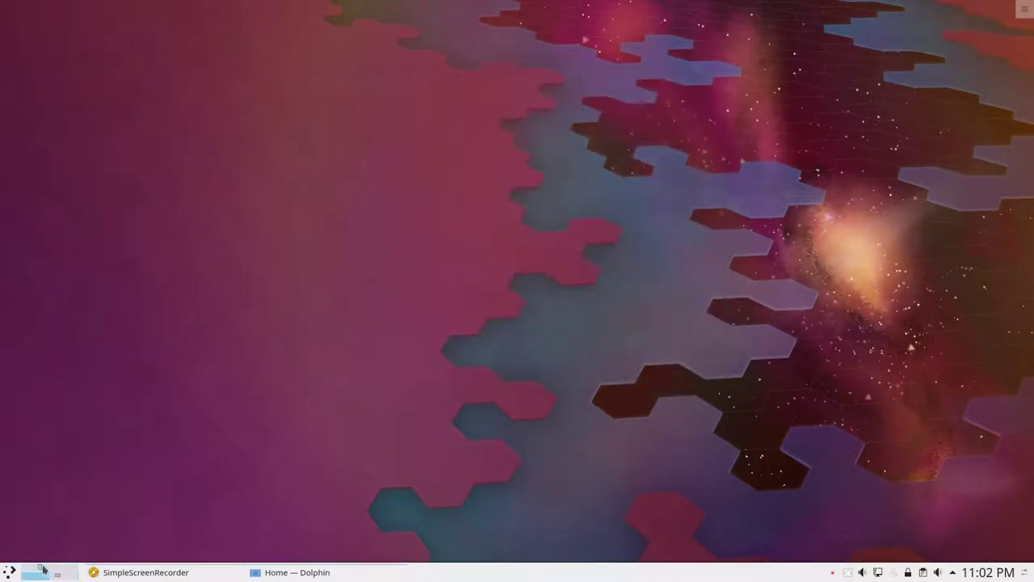
scroll(135, 334, "down", 2)
scroll(136, 334, "up", 2)
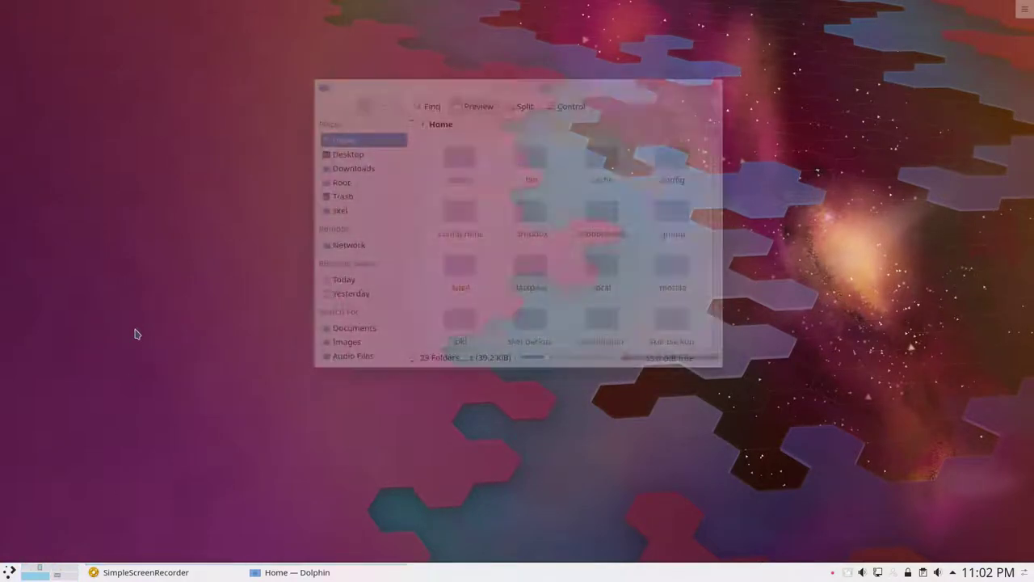
scroll(136, 334, "down", 1)
scroll(135, 334, "up", 1)
scroll(134, 334, "down", 1)
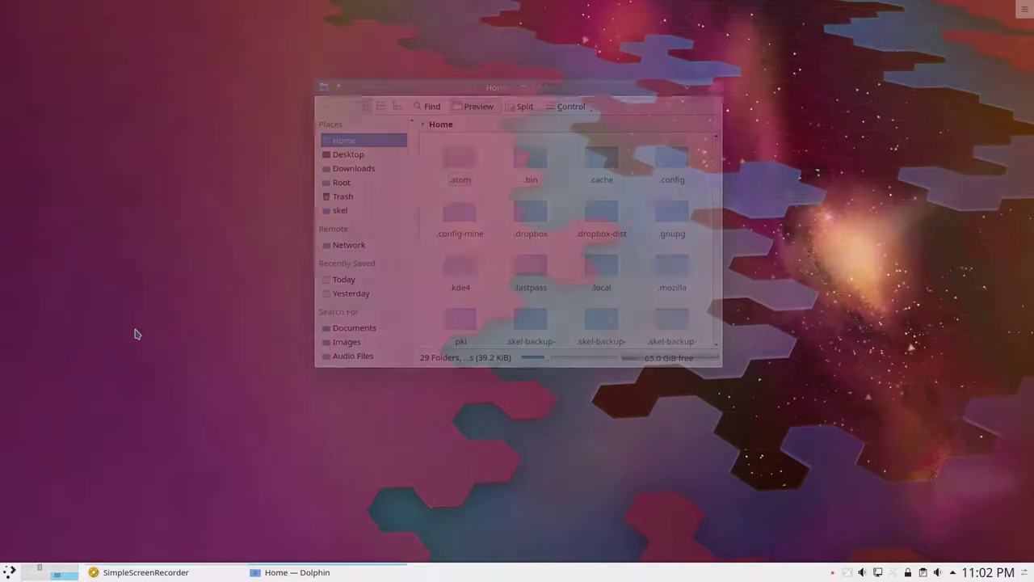
scroll(79, 544, "down", 1)
scroll(78, 544, "up", 1)
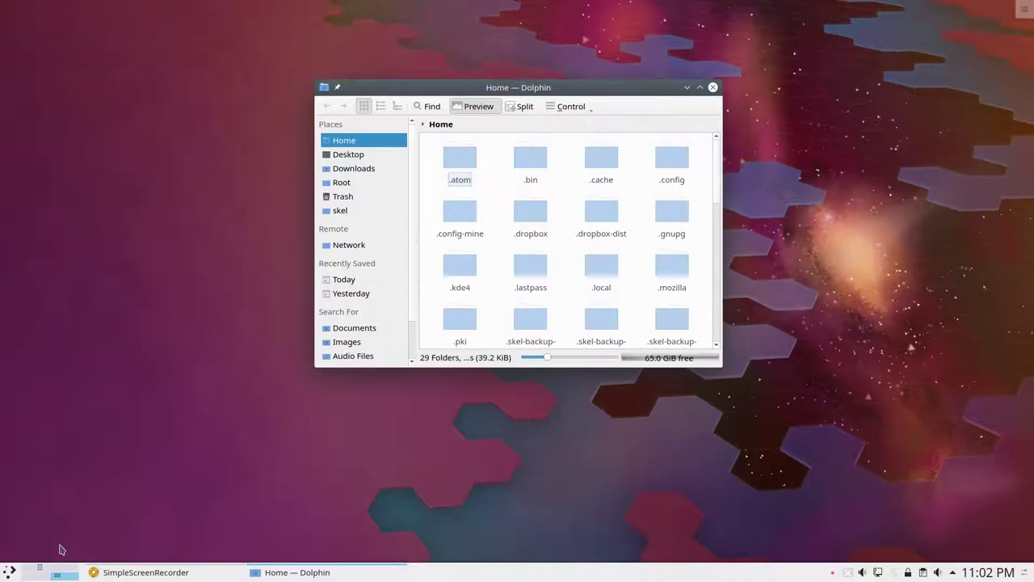
scroll(124, 446, "down", 1)
scroll(124, 446, "up", 1)
scroll(124, 446, "down", 1)
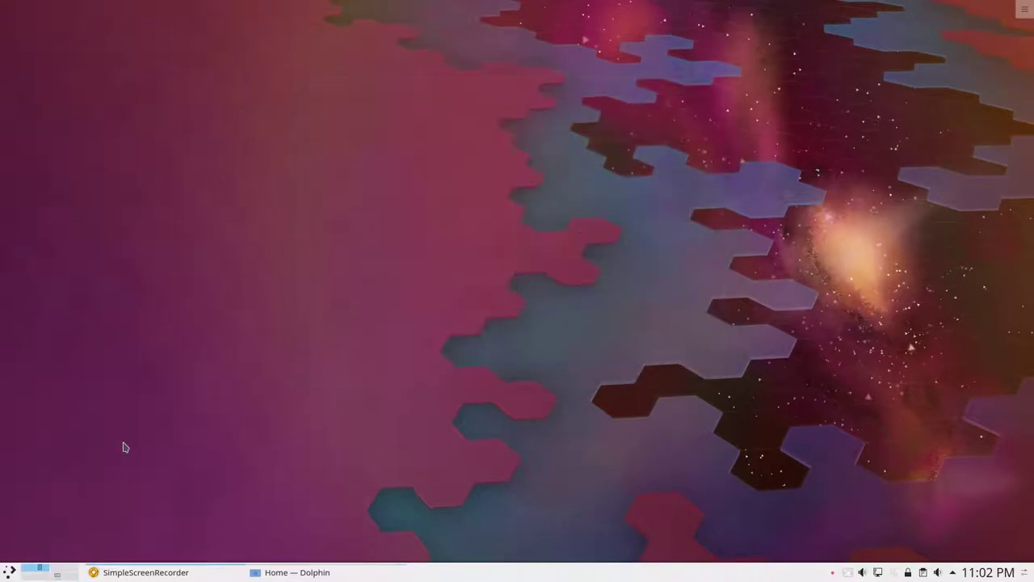
scroll(134, 422, "up", 1)
left_click(97, 444)
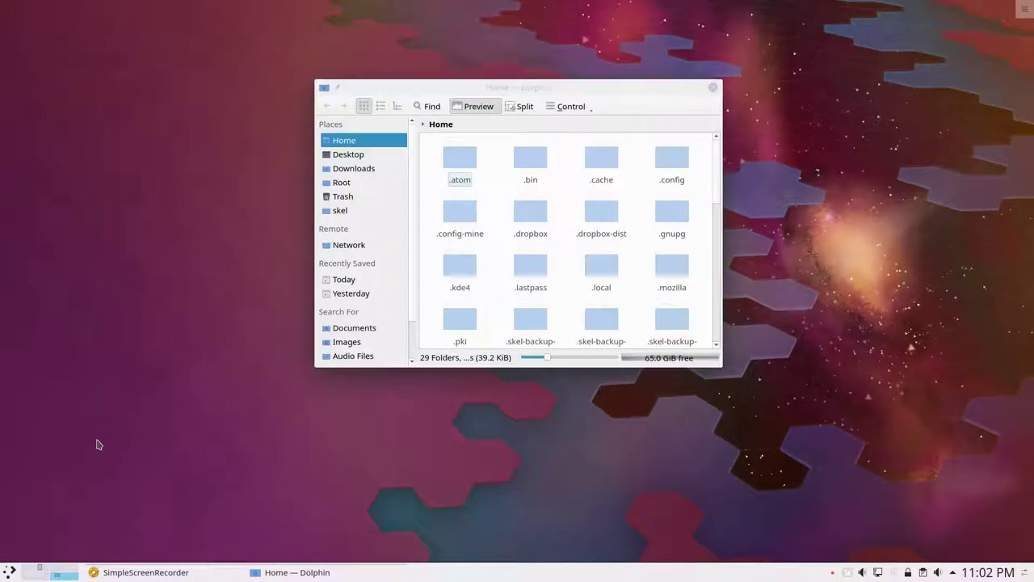
left_click(713, 88)
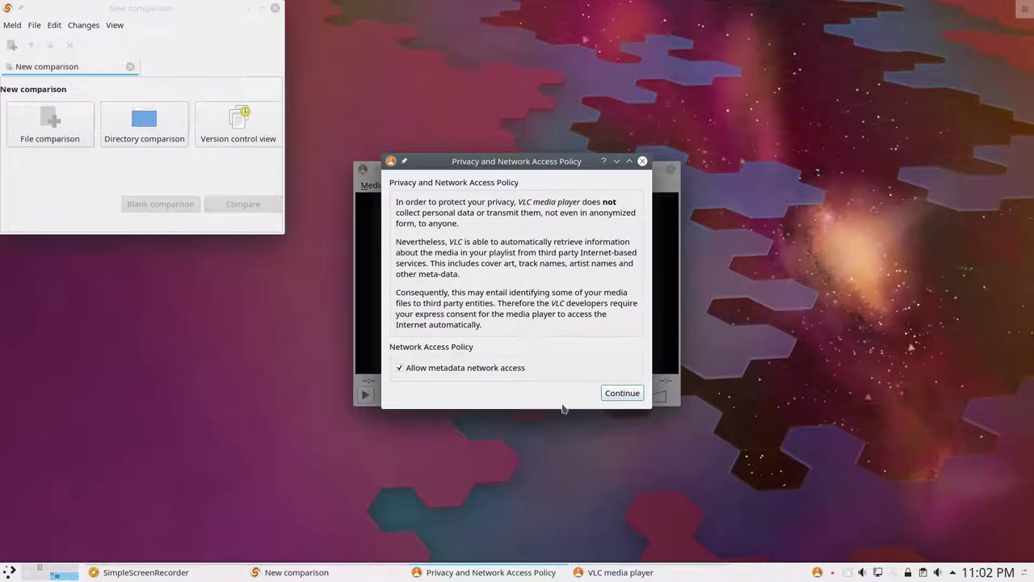
left_click(622, 393)
left_click(671, 169)
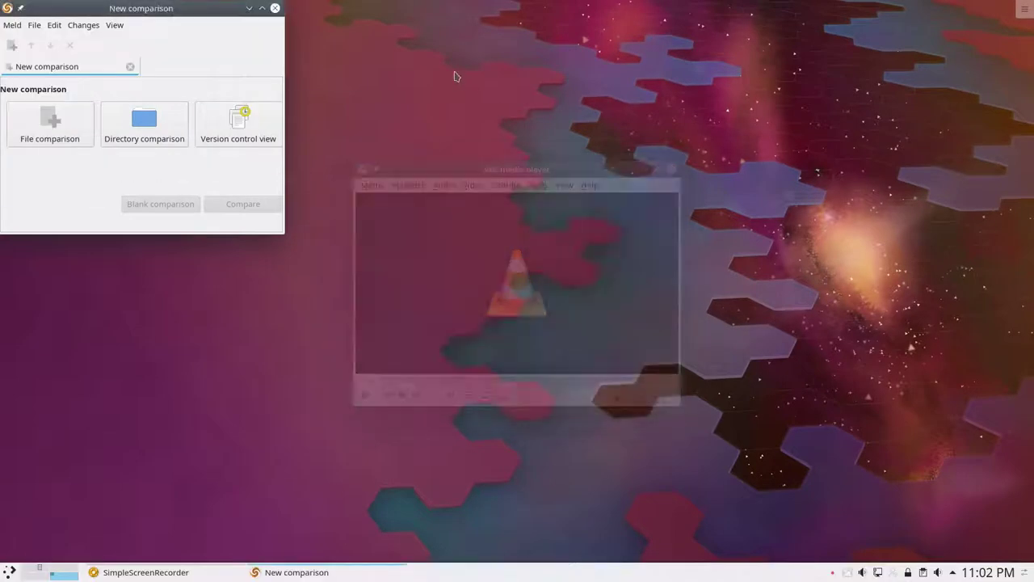
left_click(274, 8)
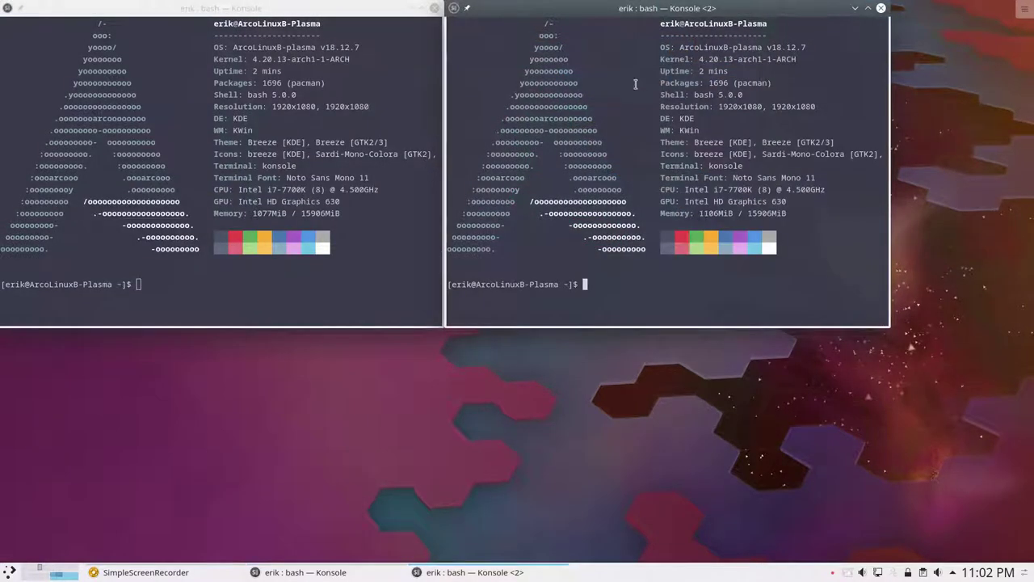
left_click(882, 8)
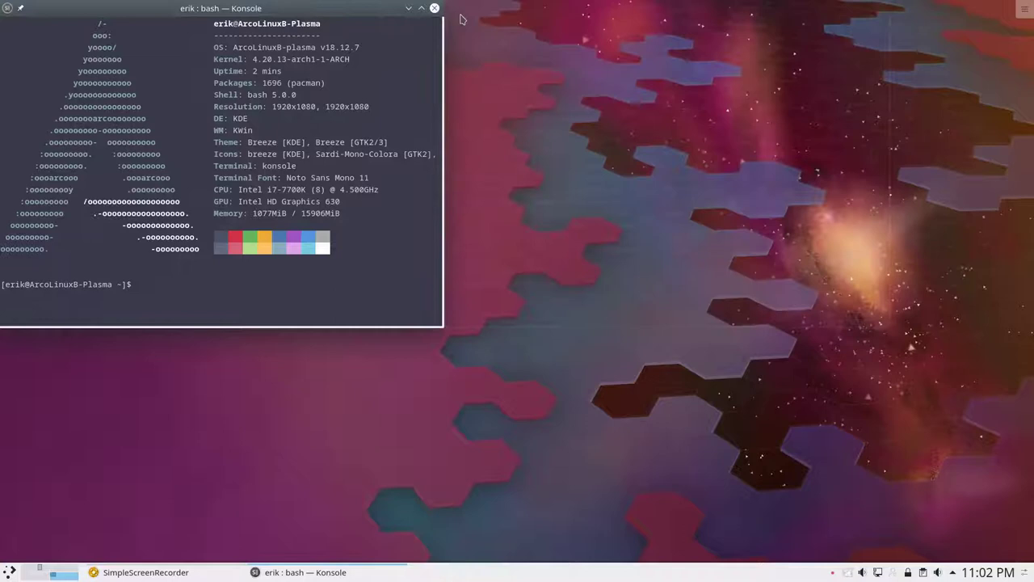
left_click(434, 9)
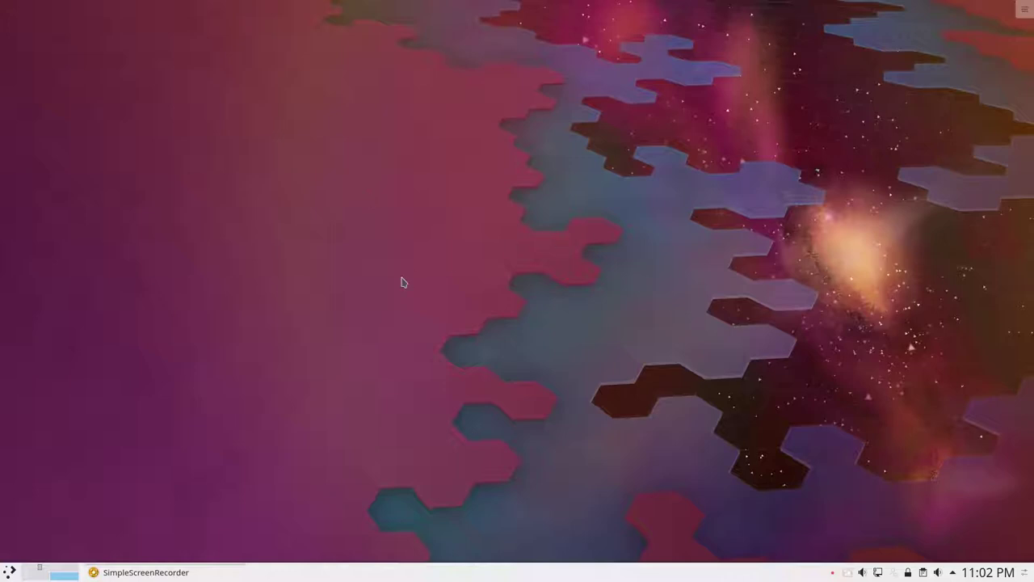
Step: Launch System Settings and go to Shortcuts > Custom Shortcuts
left_click(9, 571)
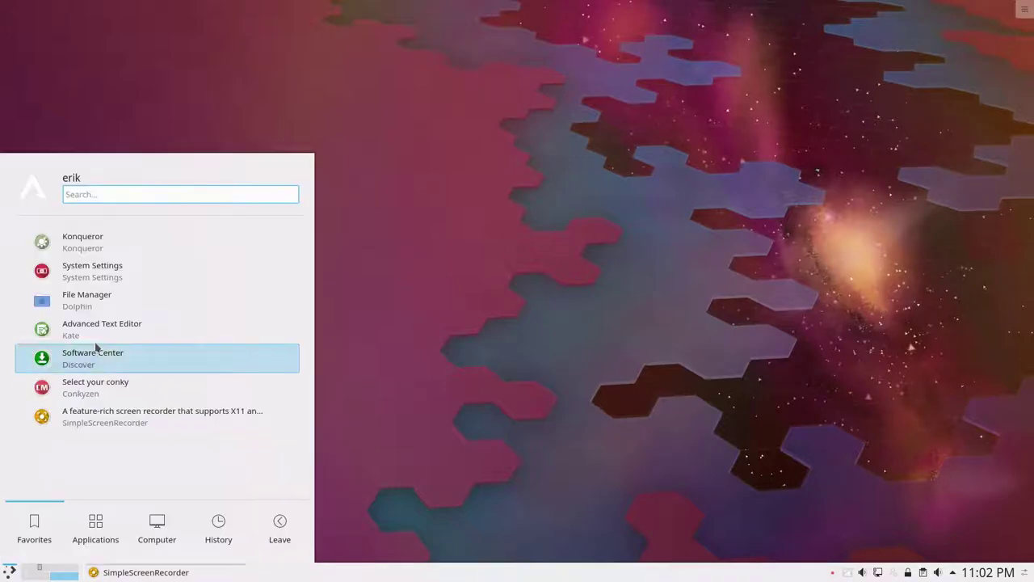
left_click(119, 276)
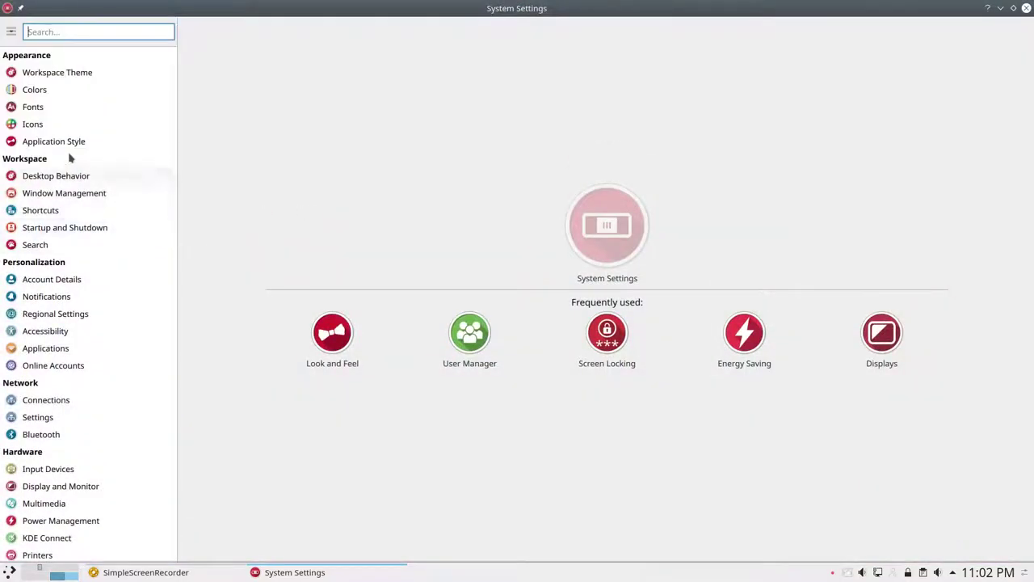
mouse_move(69, 179)
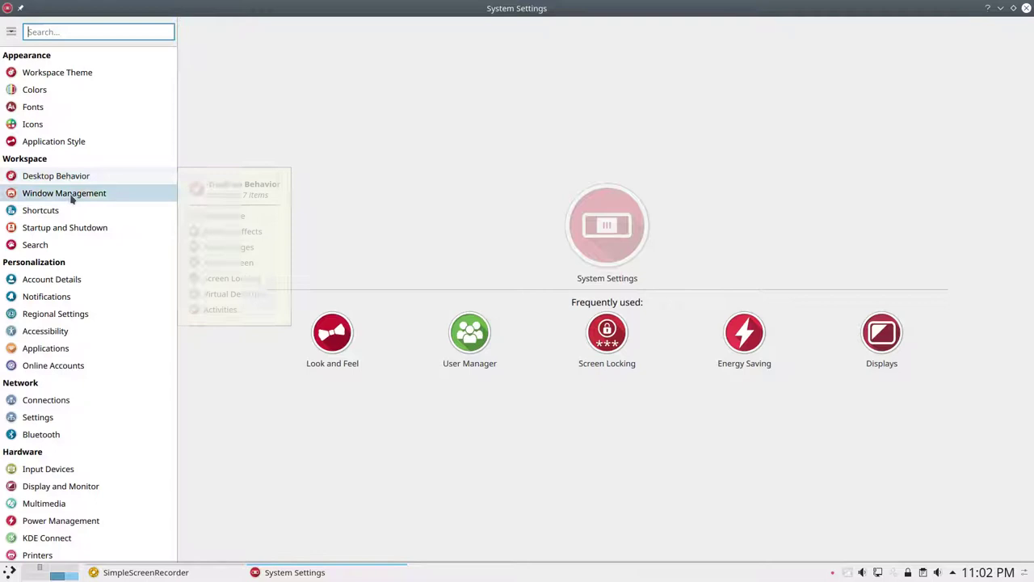
left_click(69, 211)
left_click(251, 111)
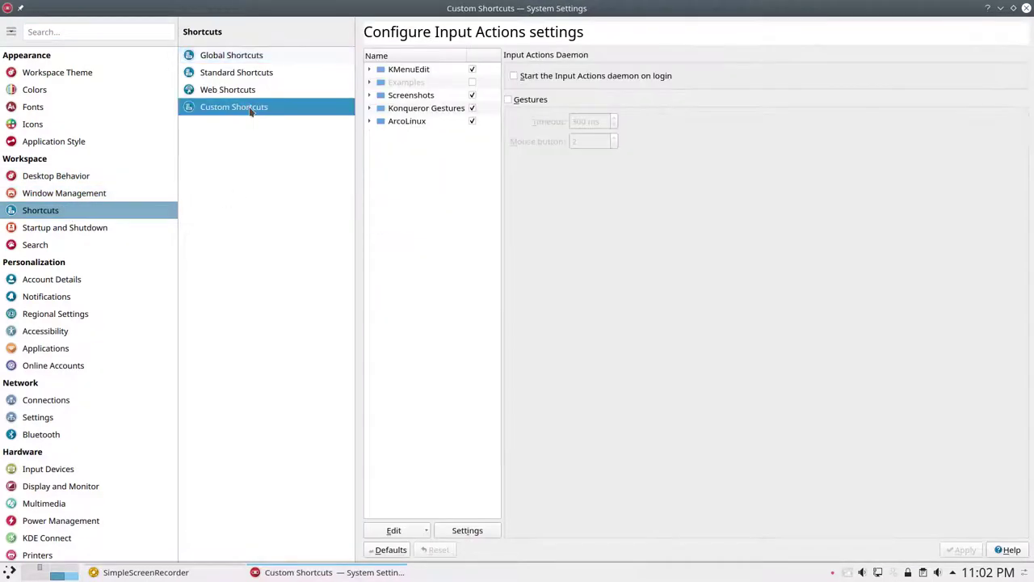
Step: Expand the ArcoLinux group and view the variety -t entry's Trigger shortcut
left_click(409, 122)
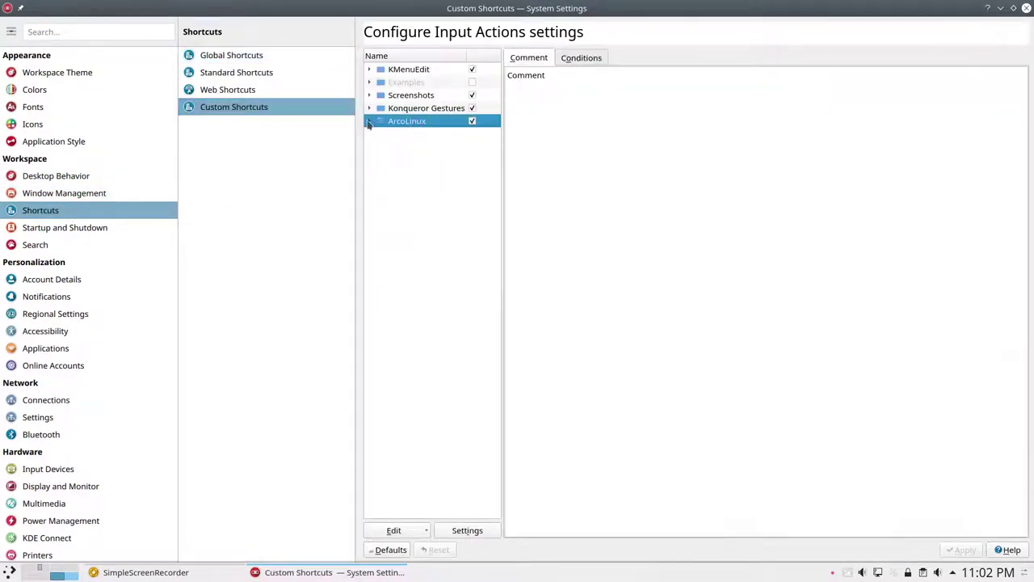
left_click(369, 121)
left_click(404, 133)
left_click(573, 59)
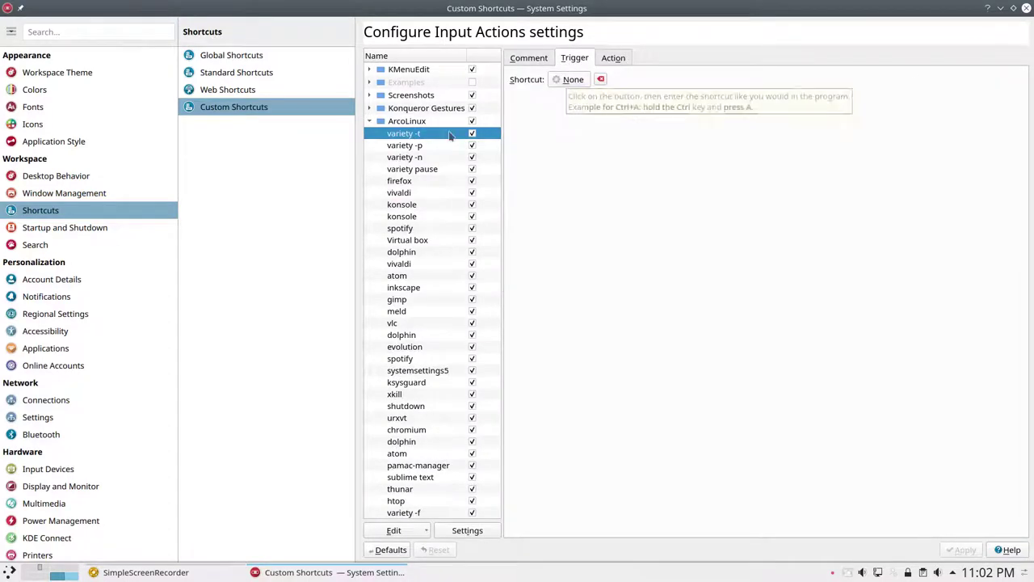
Step: Review the shortcuts of the remaining ArcoLinux entries, variety -p through urxvt, and move the window aside
left_click(426, 145)
left_click(426, 157)
left_click(426, 181)
left_click(425, 205)
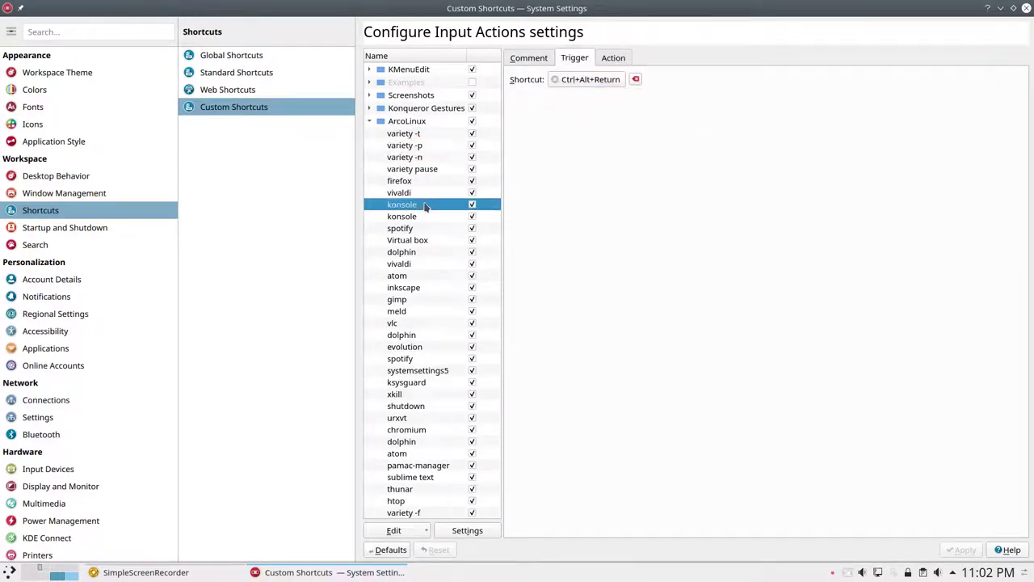
left_click(425, 228)
left_click(426, 263)
left_click(429, 276)
left_click(433, 311)
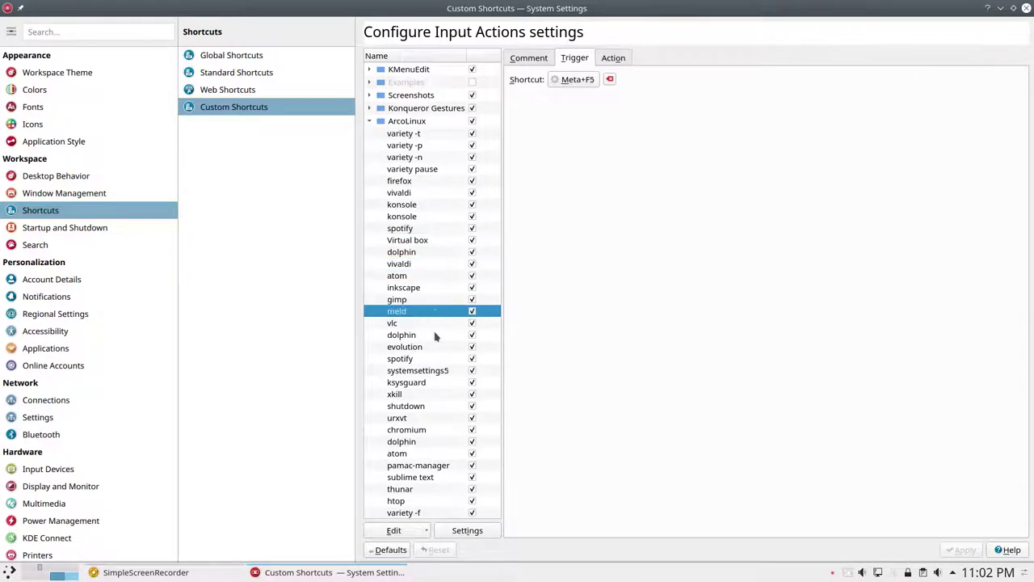
left_click(437, 334)
left_click(436, 370)
left_click(441, 418)
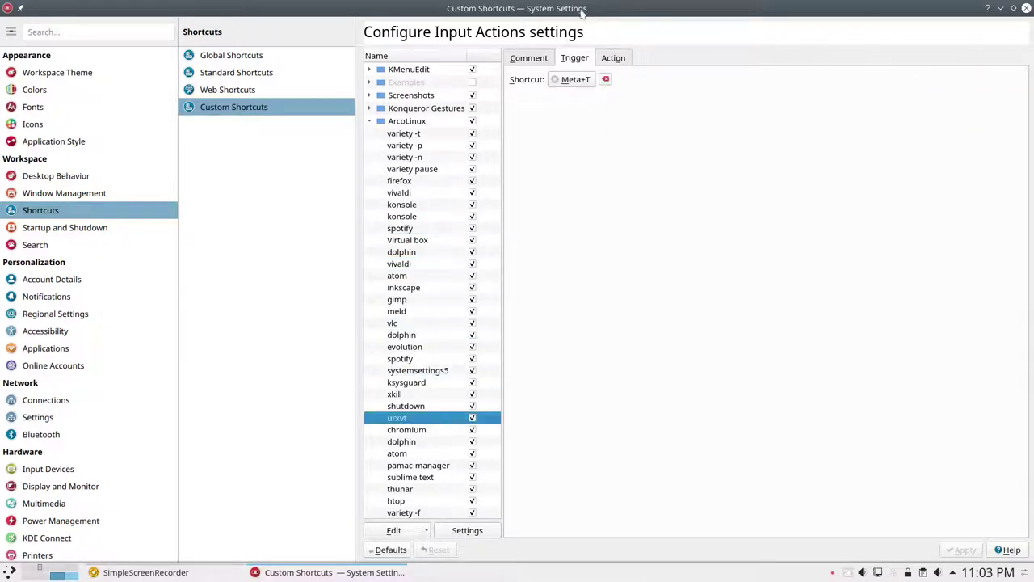
left_click_drag(507, 14, 1033, 93)
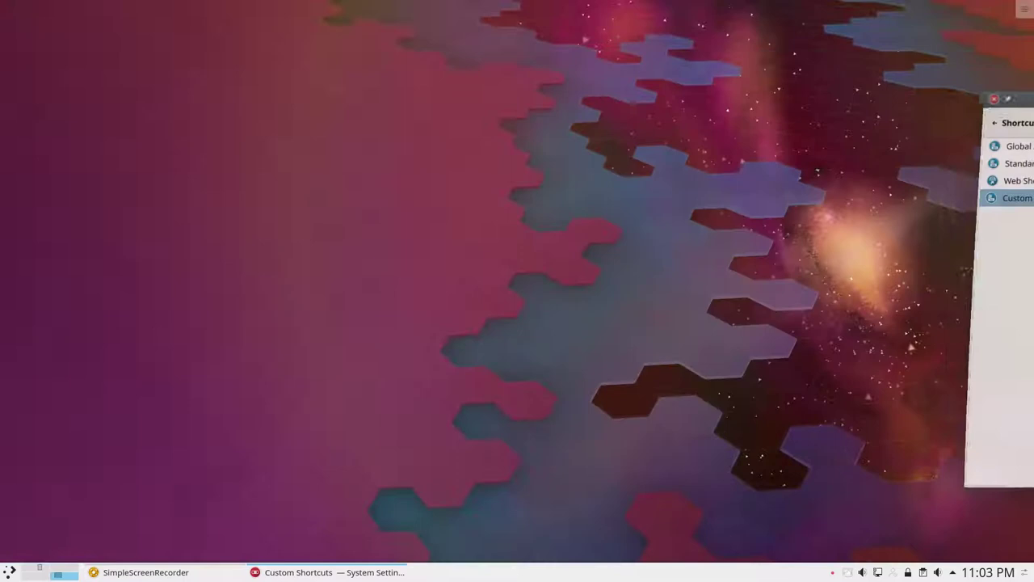
Step: Switch the desktop to the next wallpaper through Variety's tray menu
left_click(258, 214)
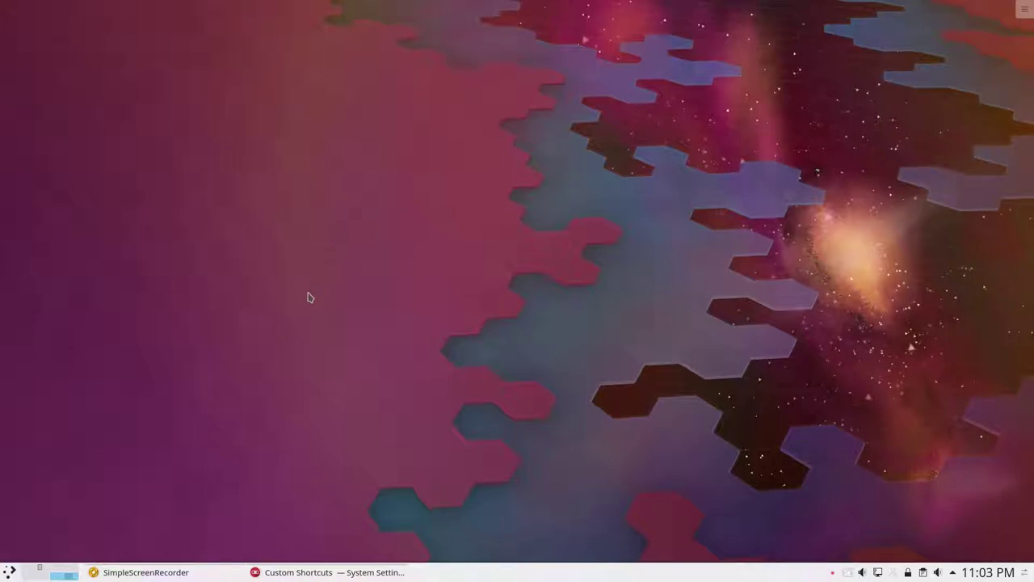
left_click(848, 572)
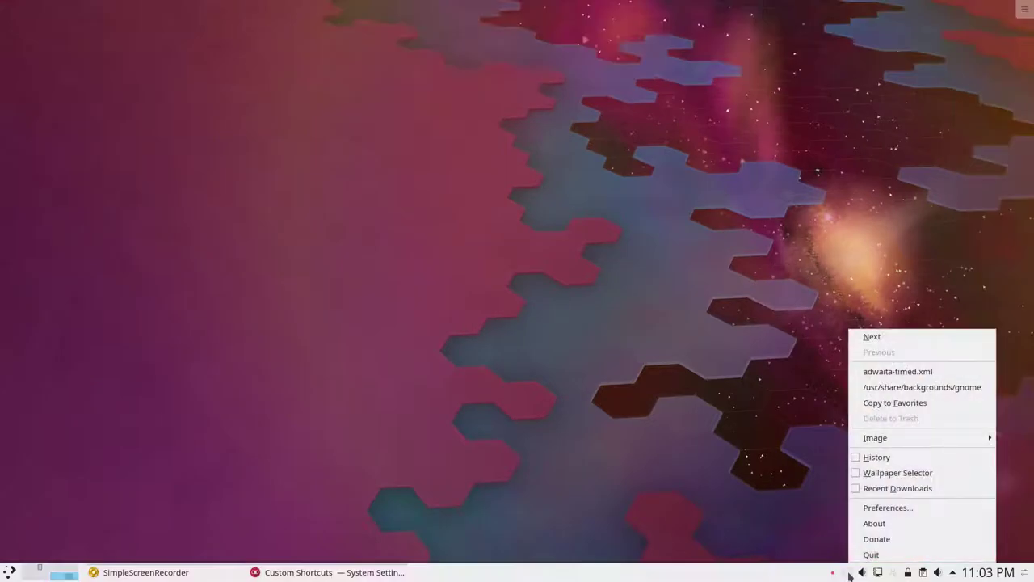
left_click(879, 340)
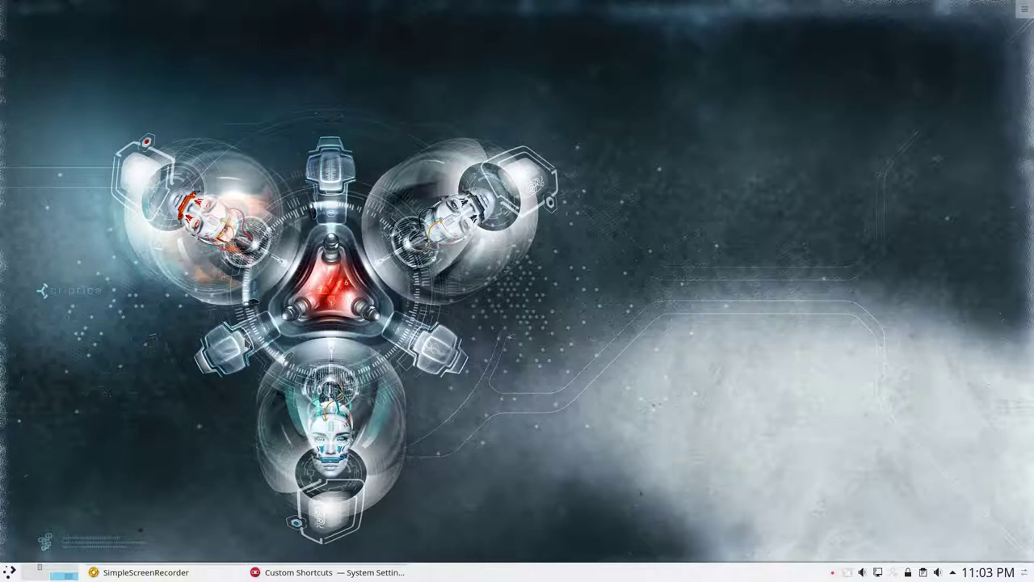
Step: Run the skel command in a Konsole terminal, then close it
key("ctrl+alt+t")
type("s")
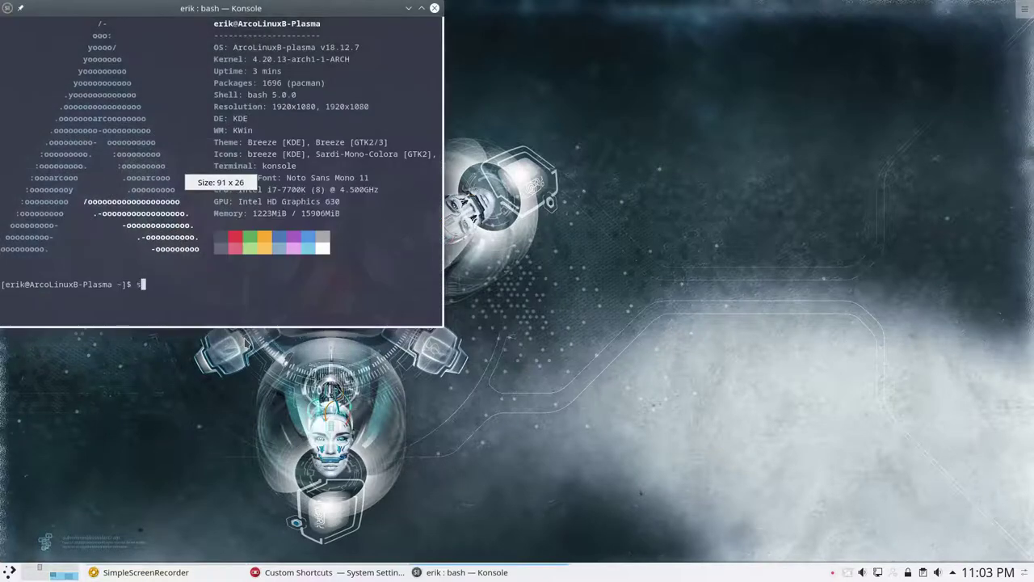
type("kel")
key("Return")
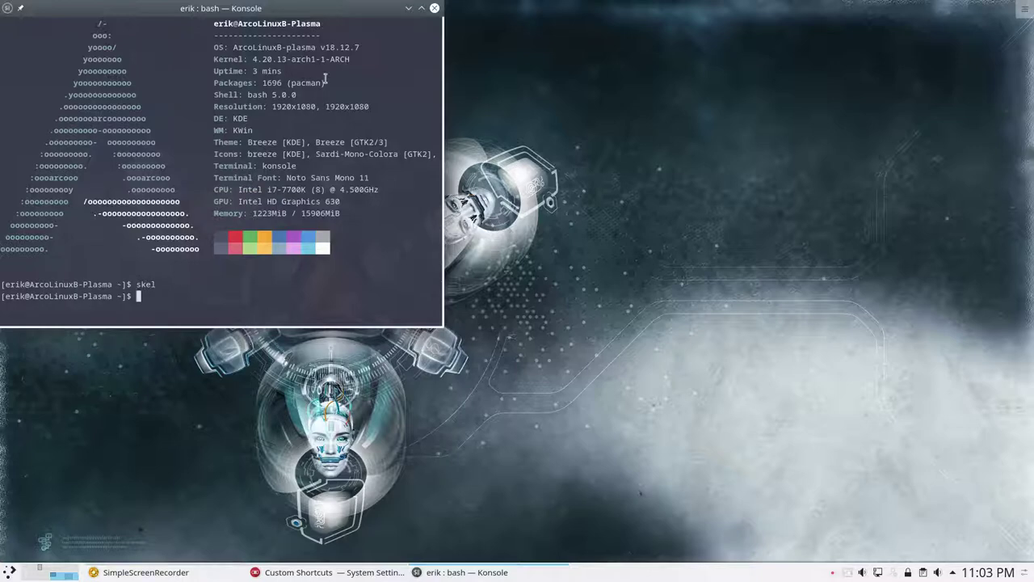
left_click(434, 8)
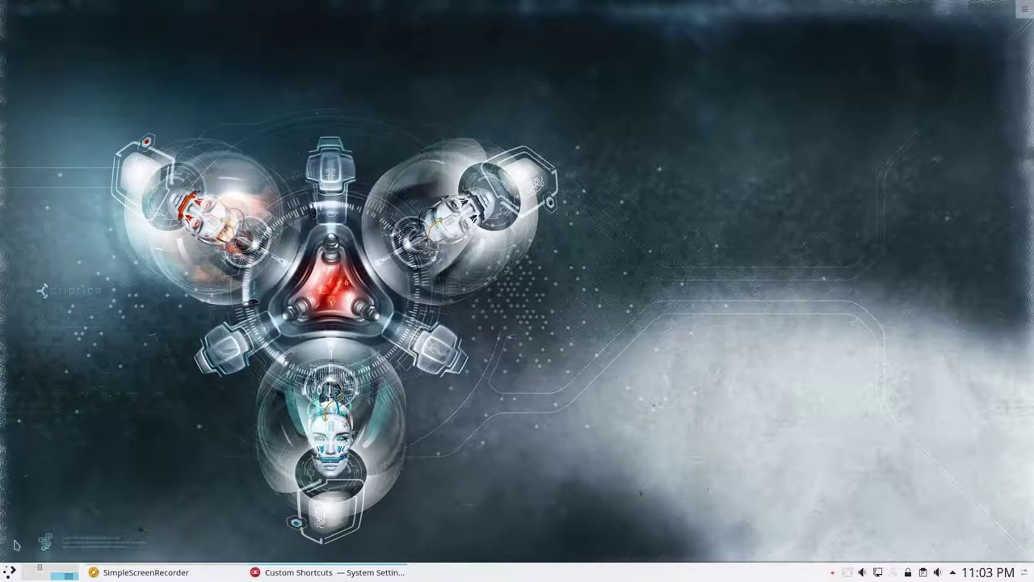
Step: Launch Dolphin, maximize its window, and open the hidden .config folder
left_click(10, 572)
type("erik")
left_click(129, 307)
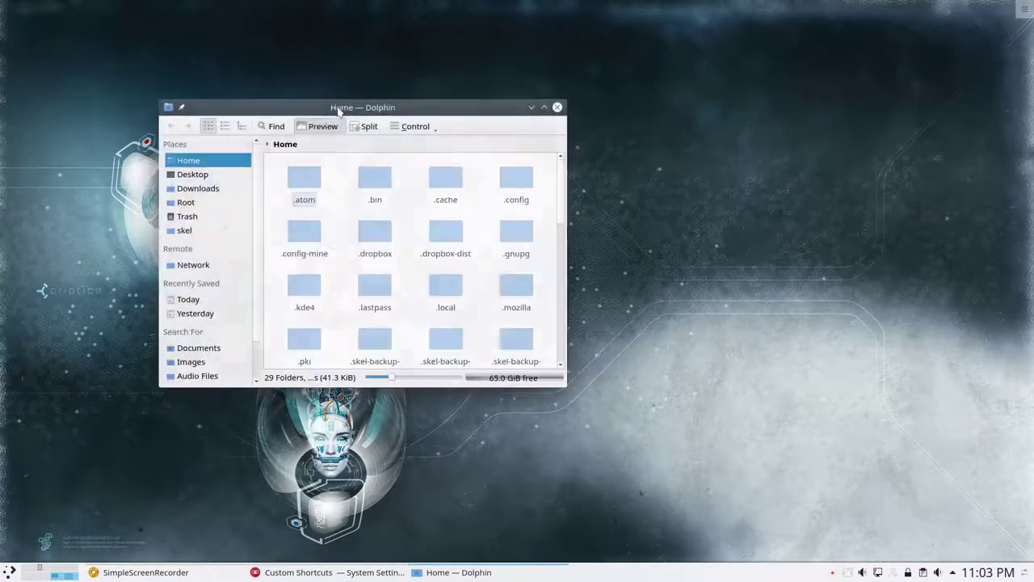
double_click(335, 108)
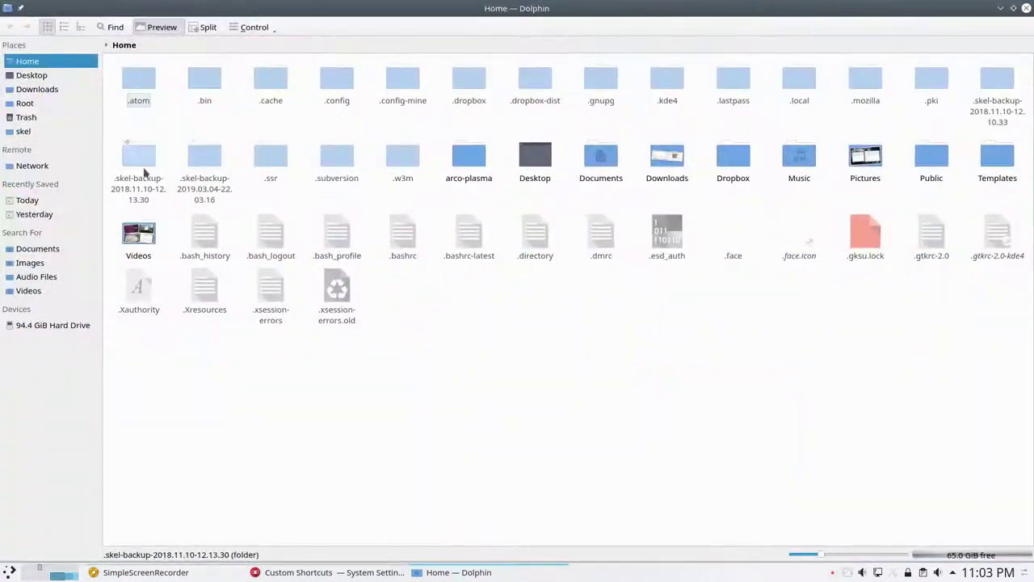
left_click(335, 79)
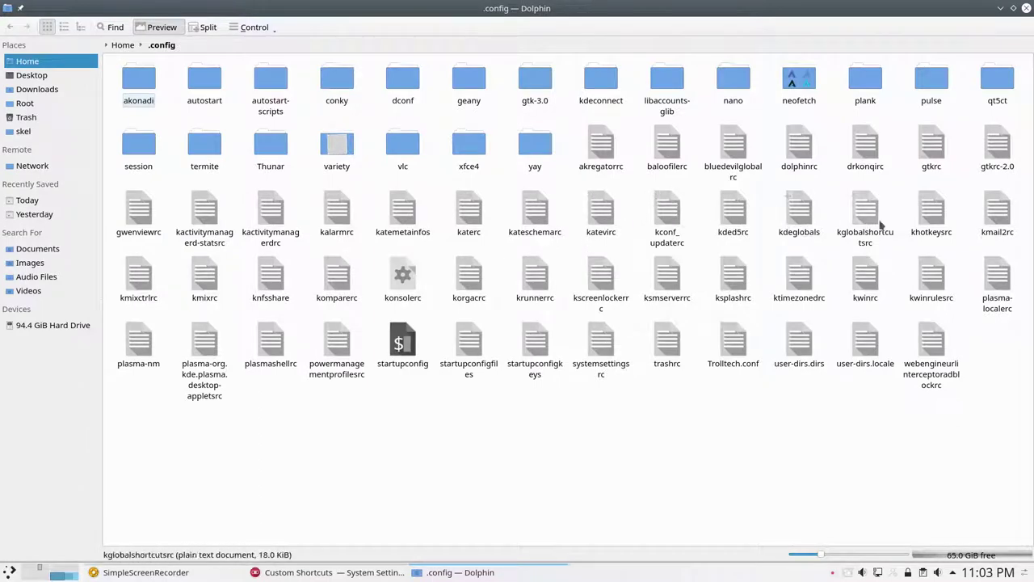
left_click(930, 210)
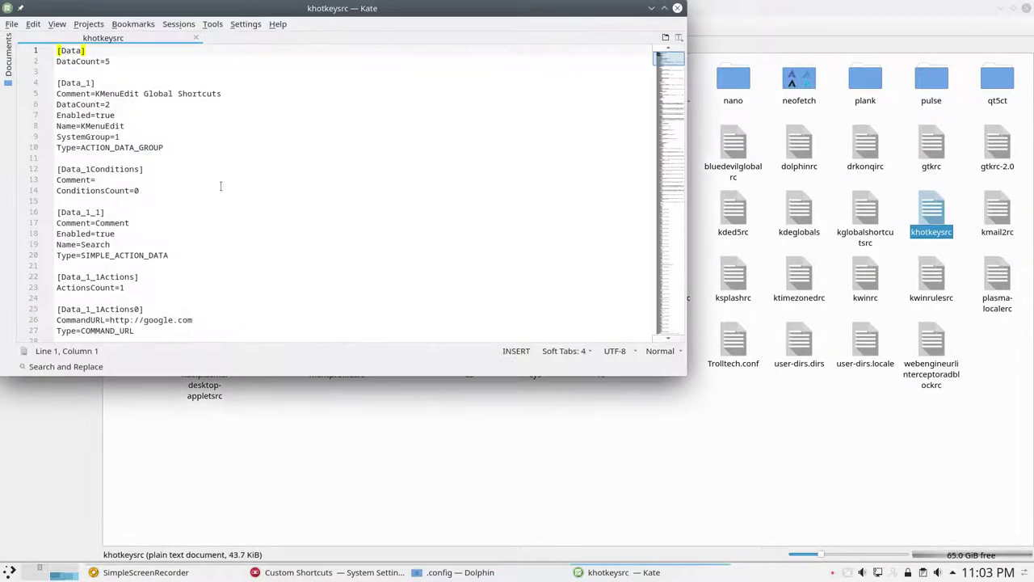
key("ctrl+f")
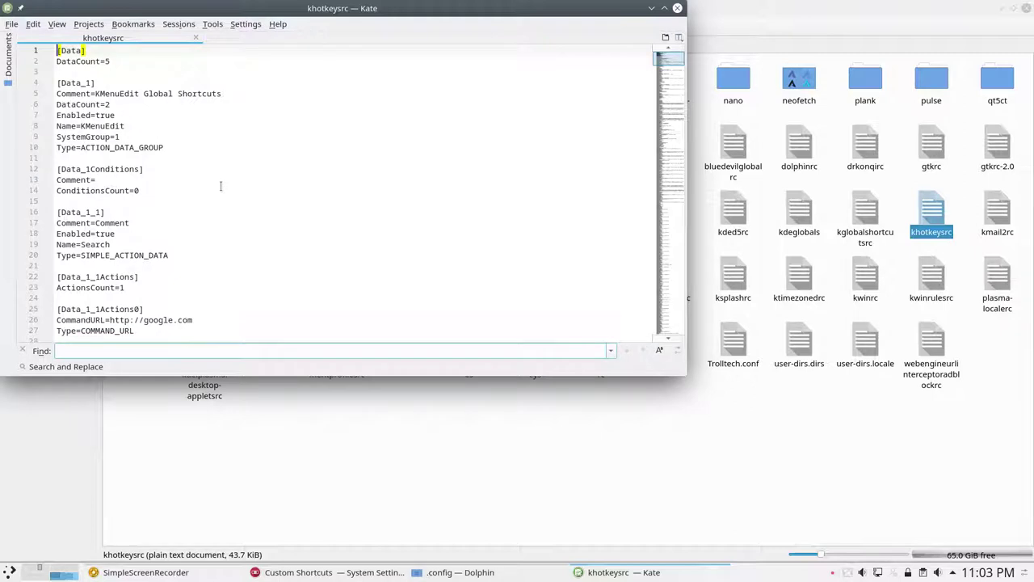
type("dolphin")
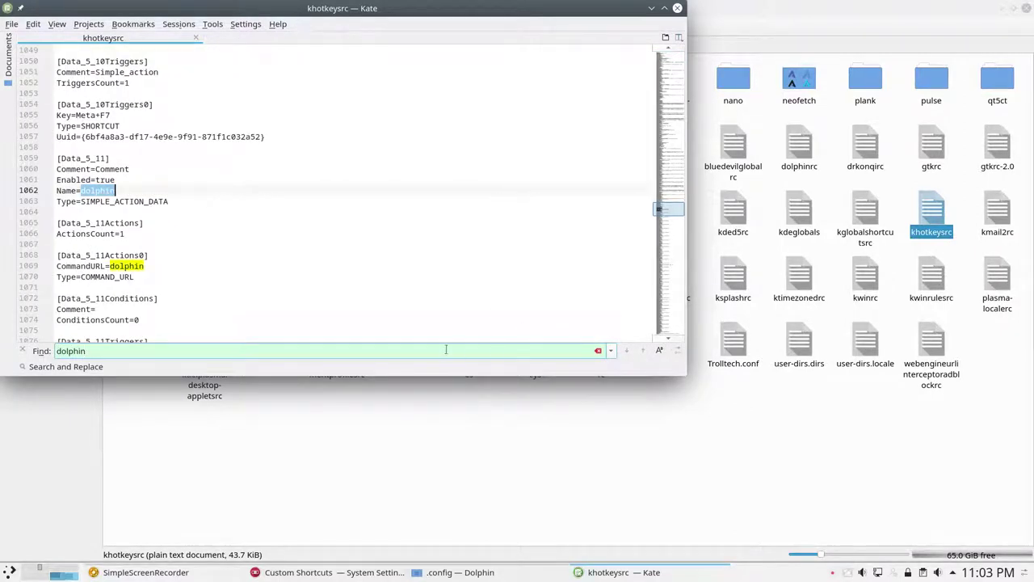
left_click(627, 353)
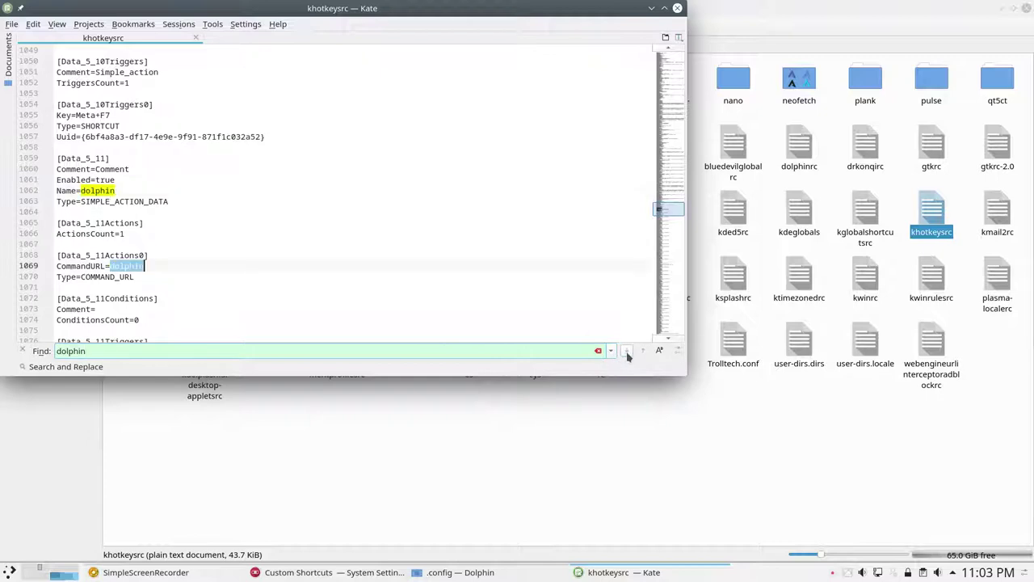
left_click(627, 353)
left_click(627, 353)
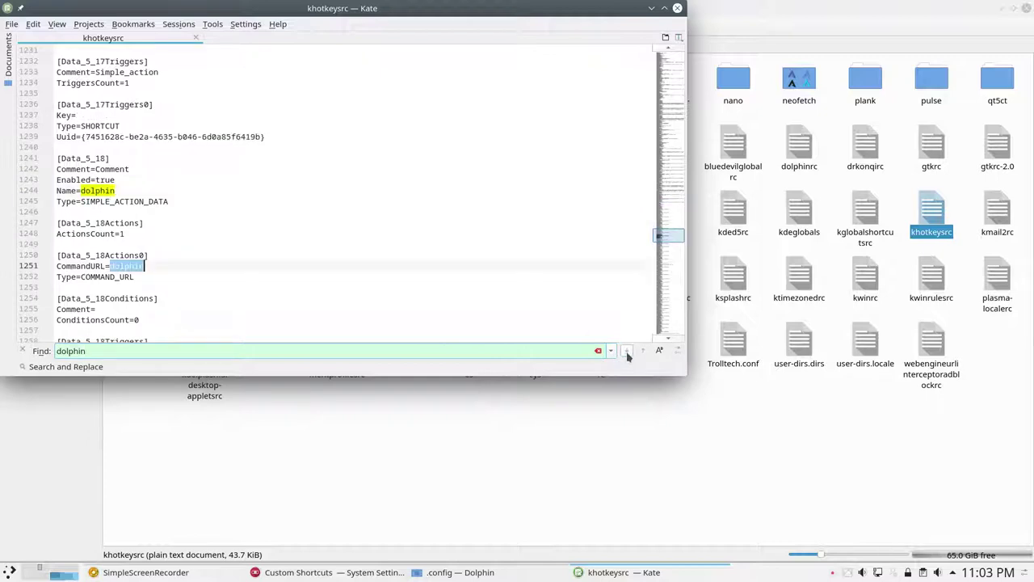
left_click(627, 353)
left_click(627, 353)
left_click(627, 353)
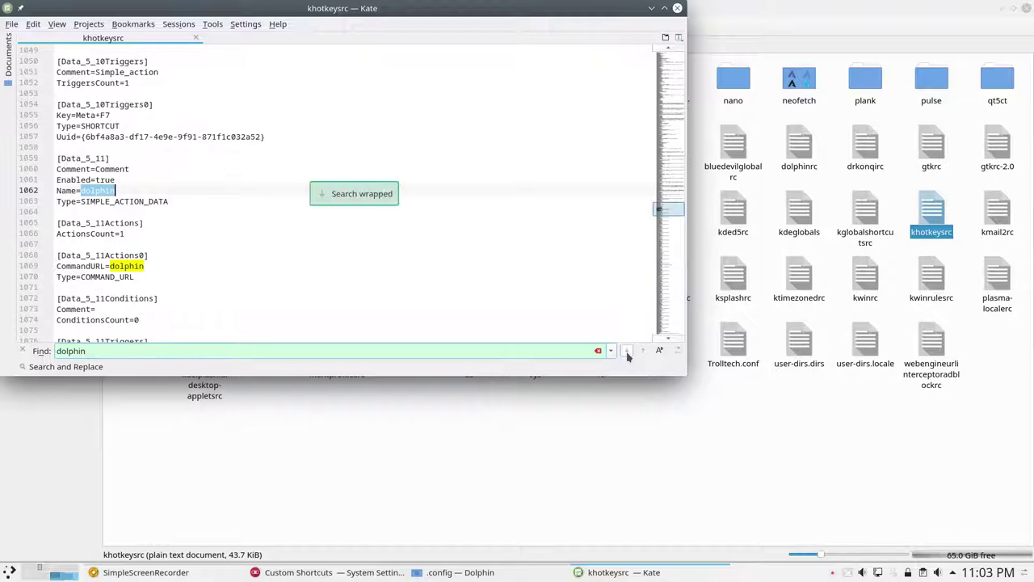
left_click(627, 353)
left_click(627, 353)
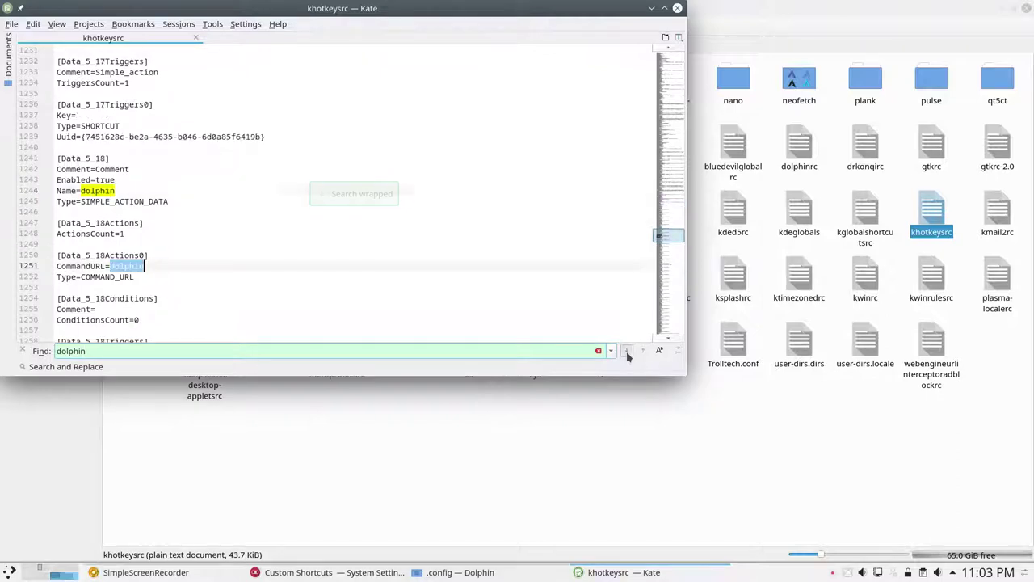
left_click(628, 353)
left_click(627, 353)
left_click(627, 353)
left_click_drag(667, 208, 668, 331)
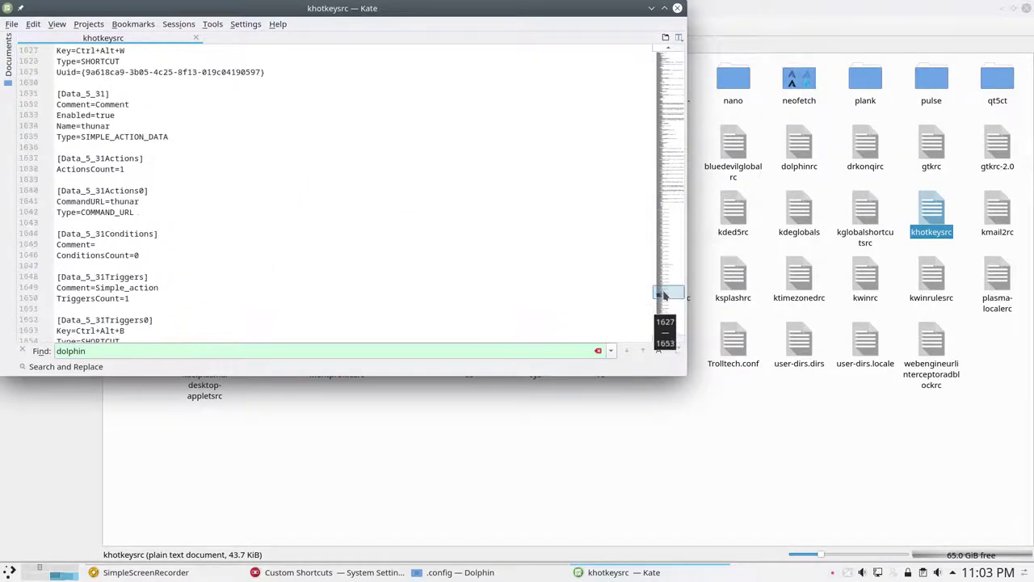
left_click(642, 350)
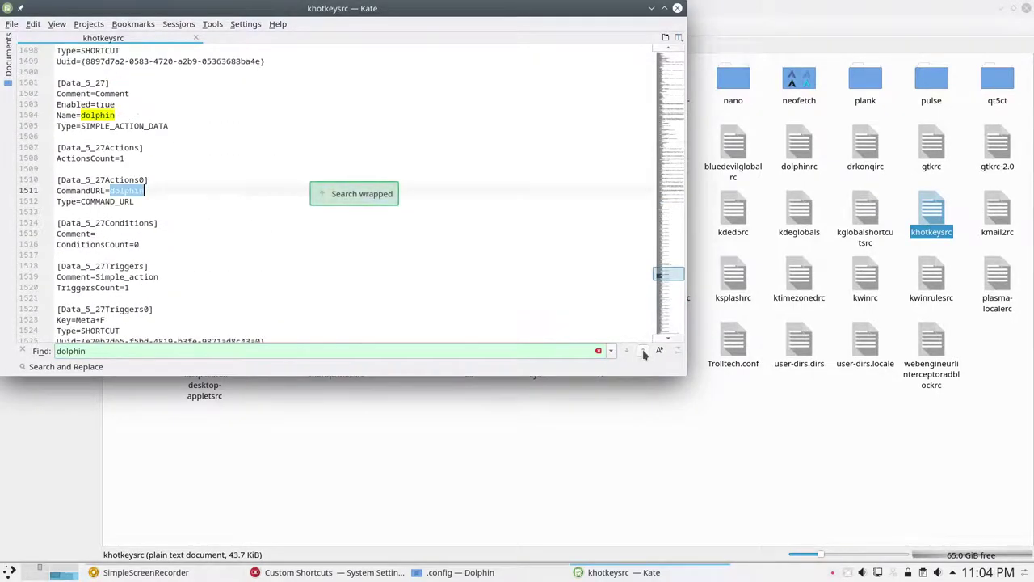
left_click_drag(120, 351, 31, 351)
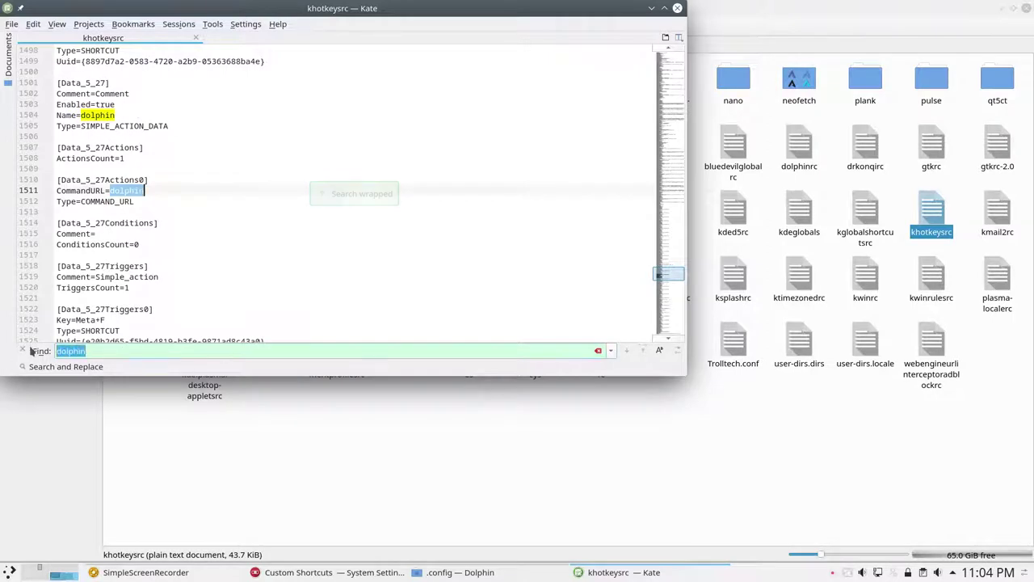
type("CTR")
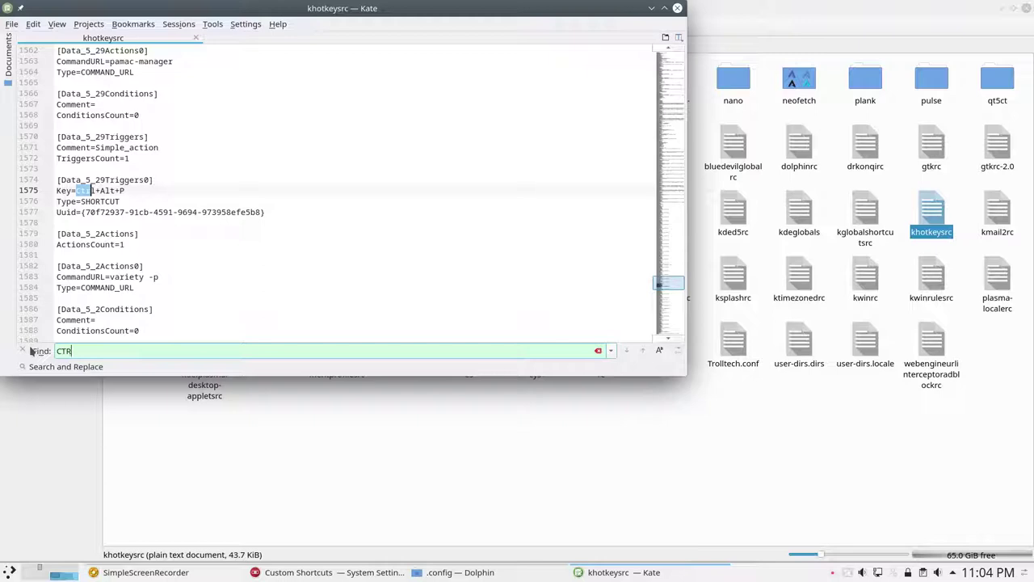
type("L+Alt+T")
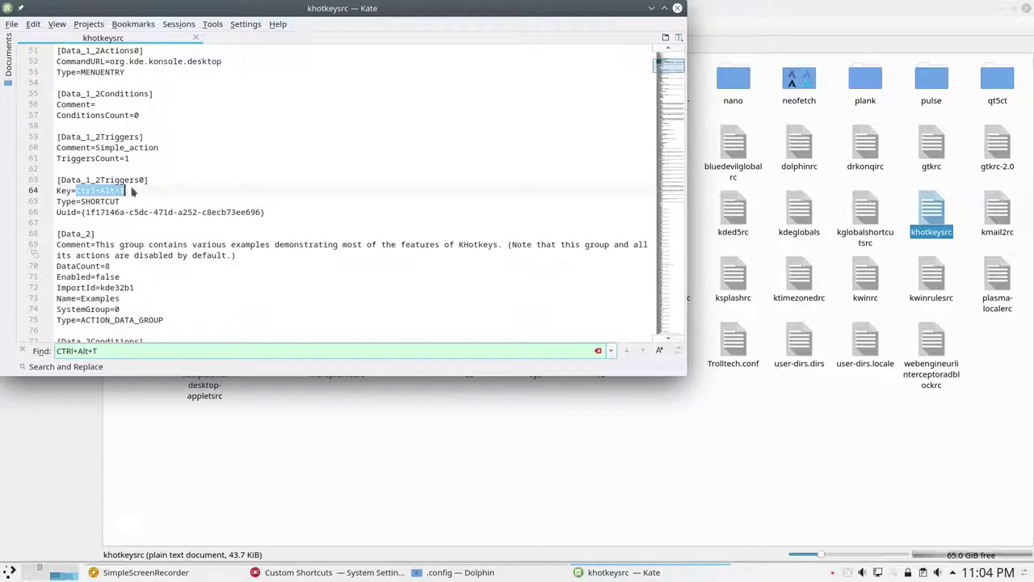
left_click_drag(148, 179, 38, 183)
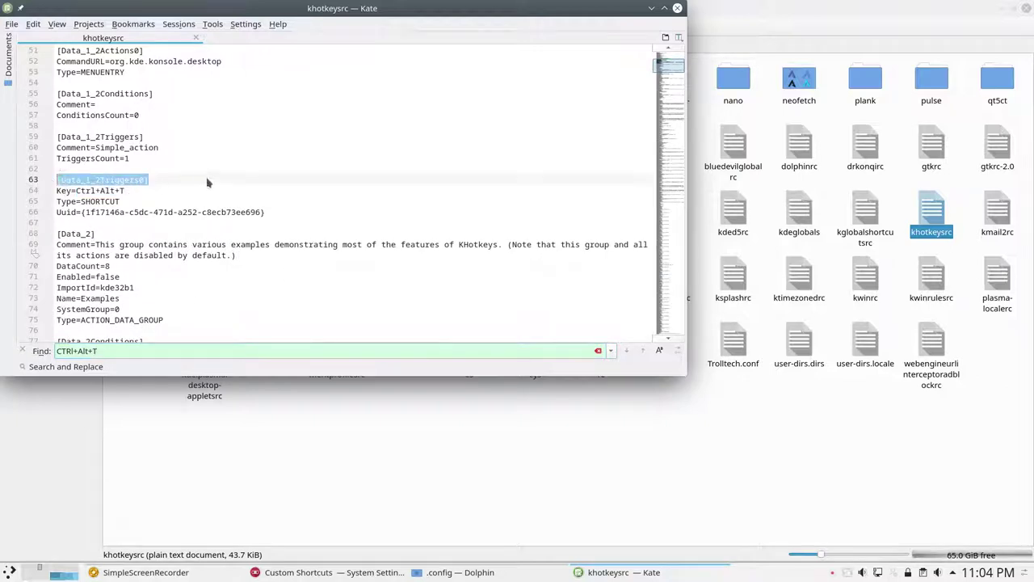
left_click(141, 70)
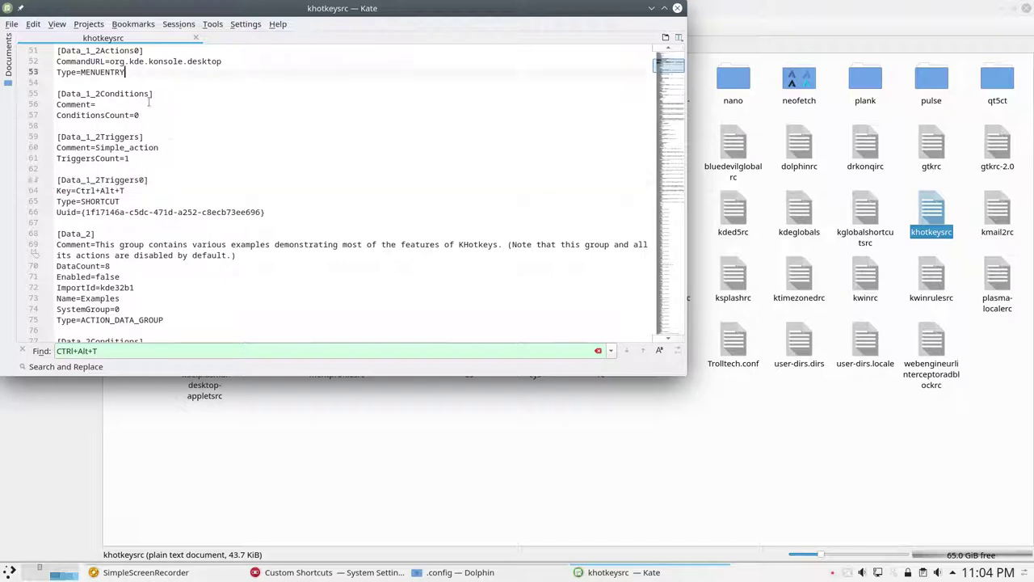
scroll(159, 151, "up", 3)
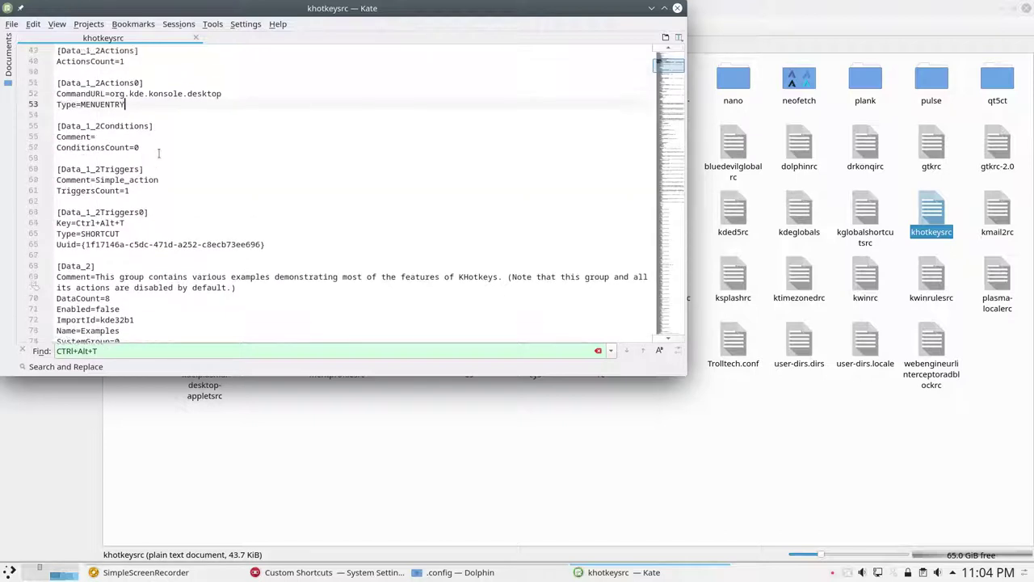
scroll(159, 153, "up", 4)
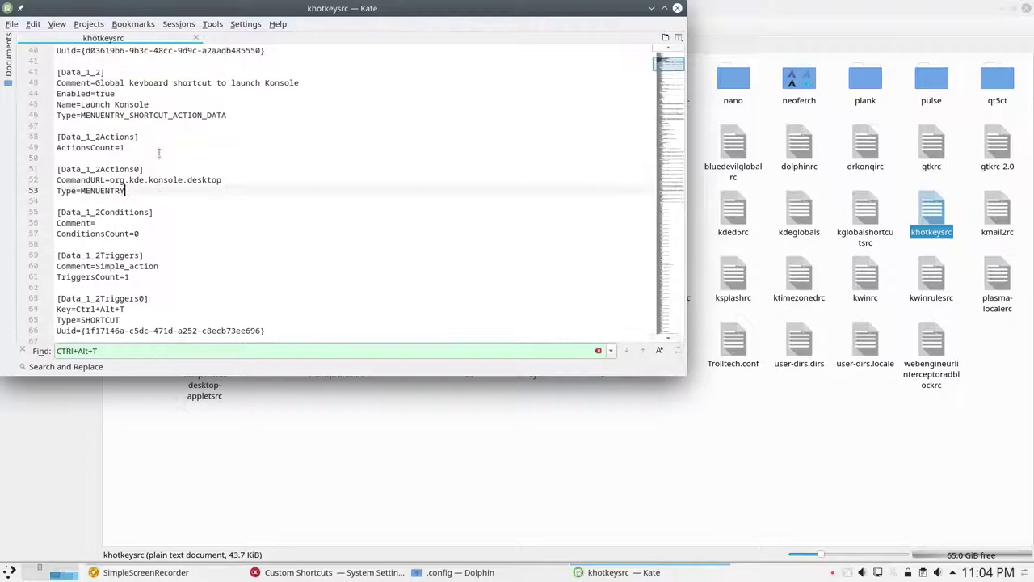
scroll(159, 154, "up", 4)
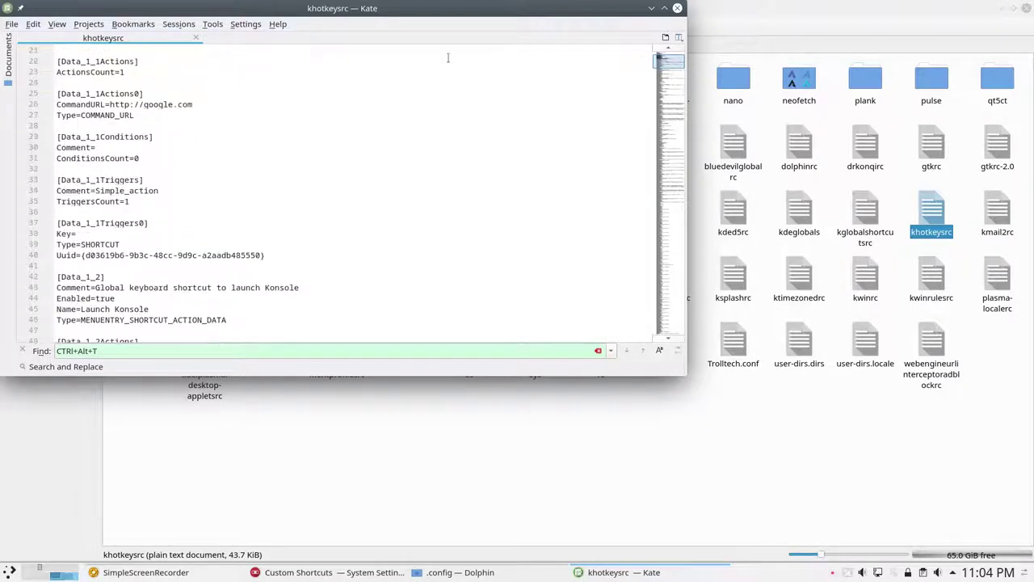
Step: Close the khotkeysrc editor, then give variety -t Alt+T and variety -p Alt+P
left_click(677, 8)
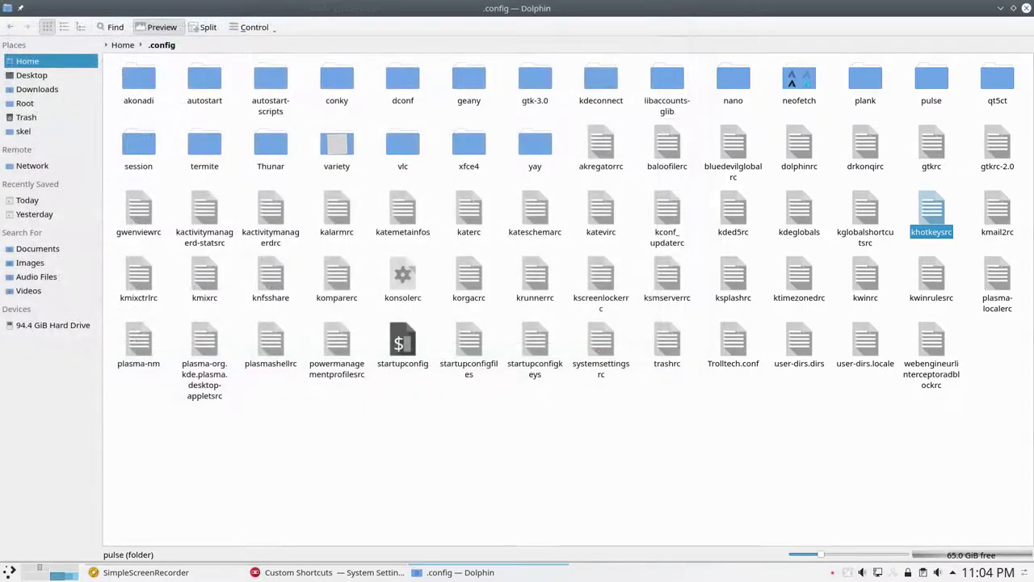
left_click_drag(984, 102, 236, 68)
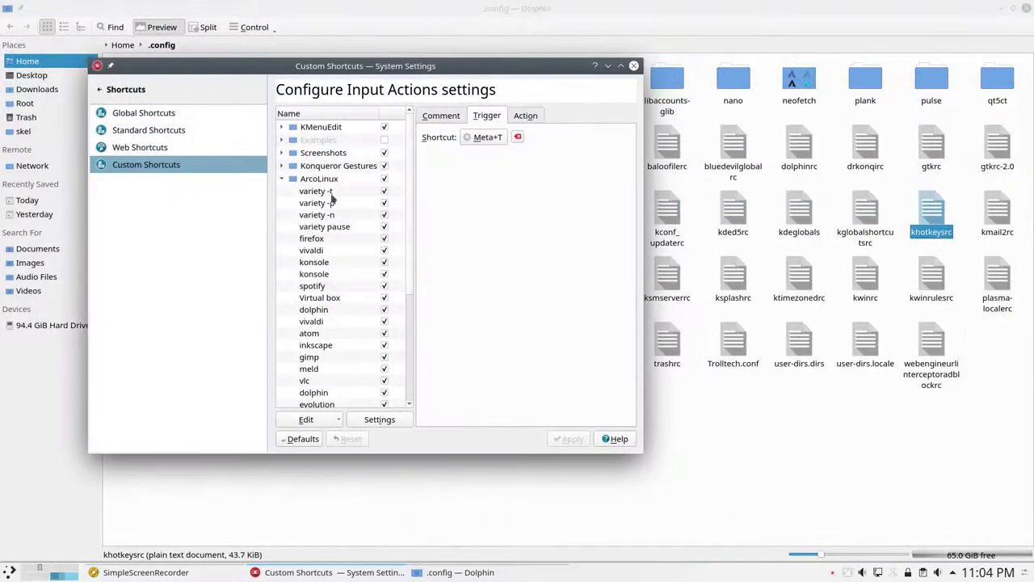
left_click(330, 192)
left_click(484, 139)
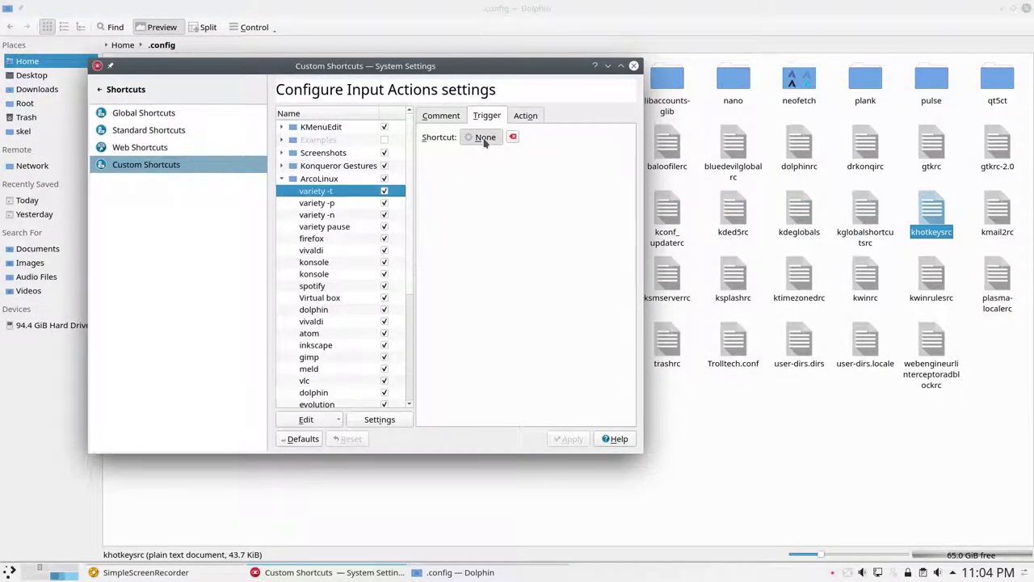
key("ctrl+alt")
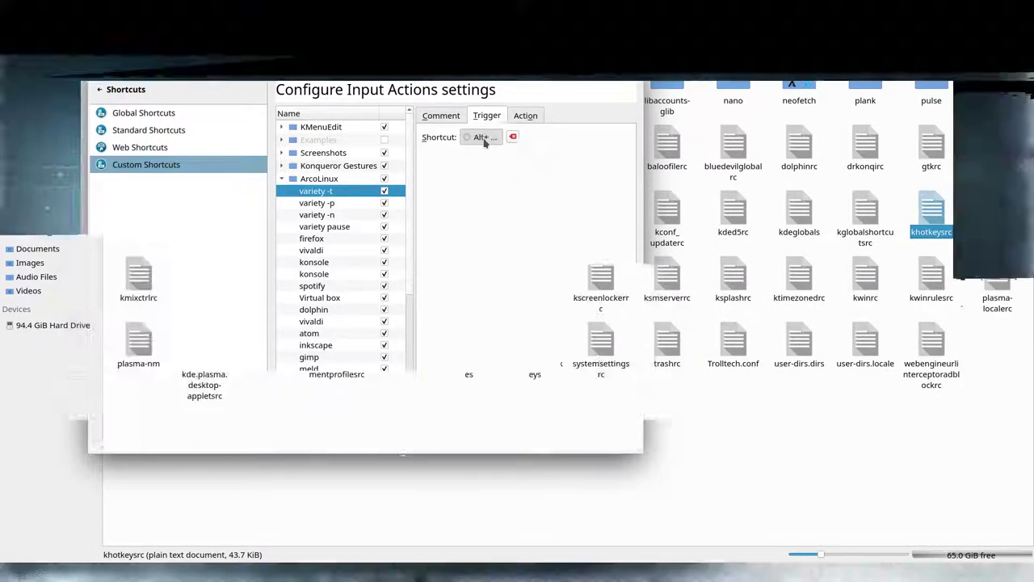
key("alt+t")
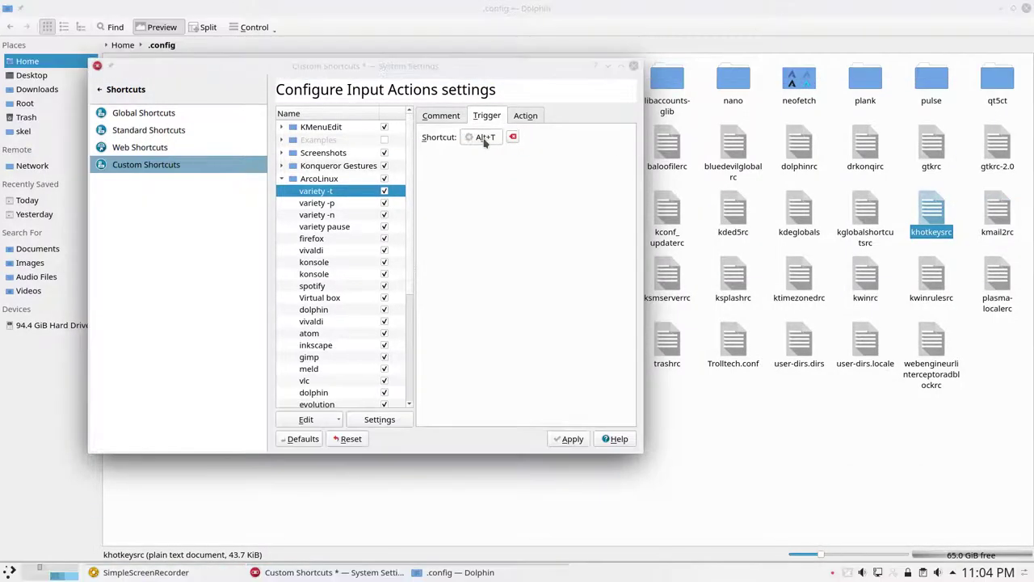
left_click(337, 207)
left_click(376, 264)
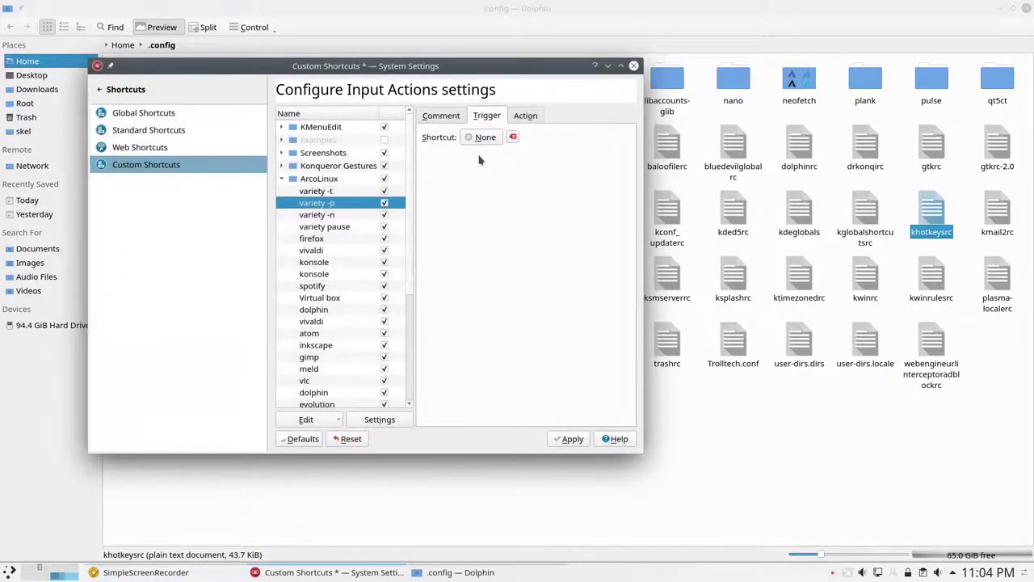
left_click(484, 139)
key("alt+p")
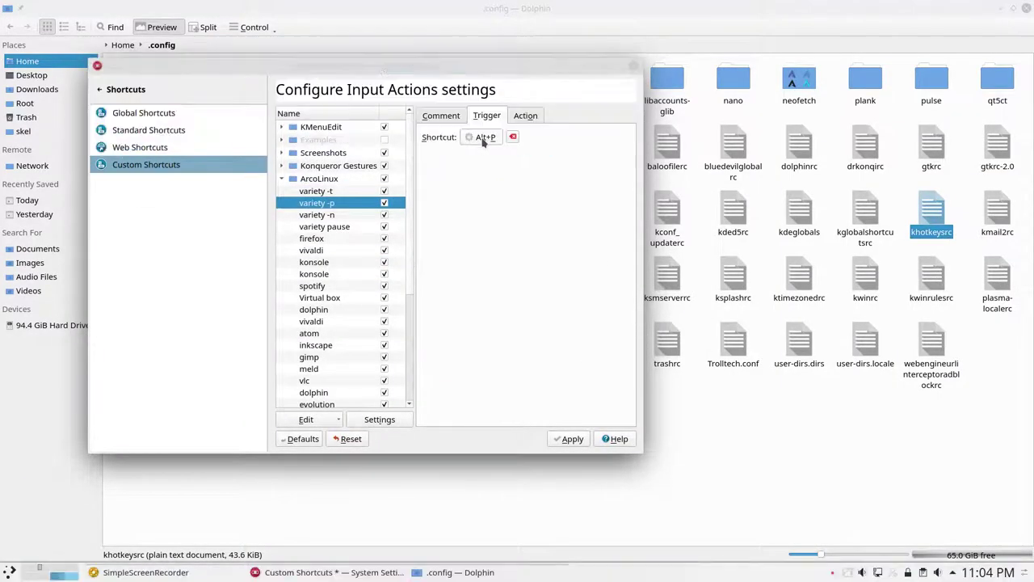
Step: Set the variety -n shortcut to Alt+N and apply it
left_click(336, 216)
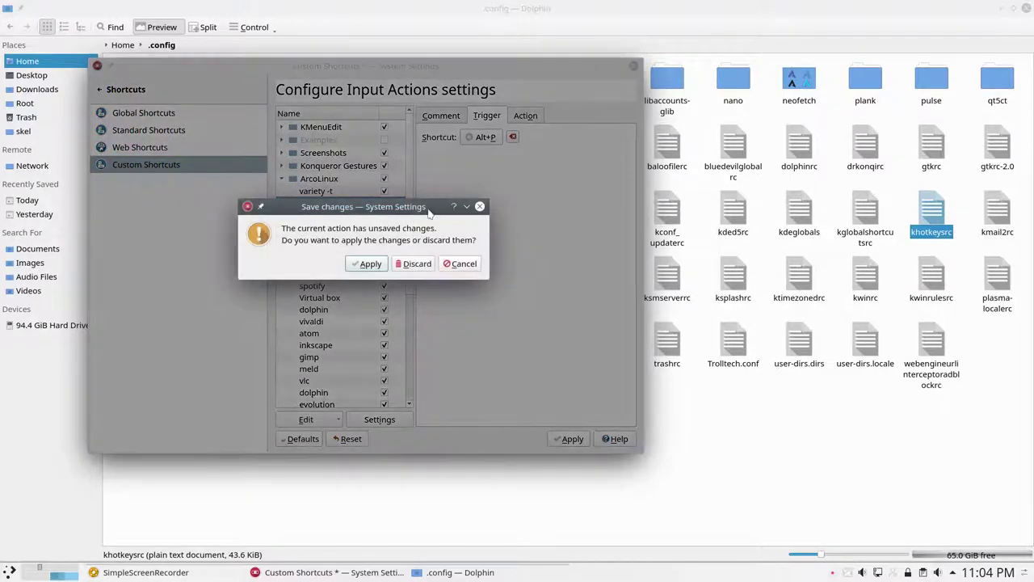
left_click(378, 265)
left_click(485, 137)
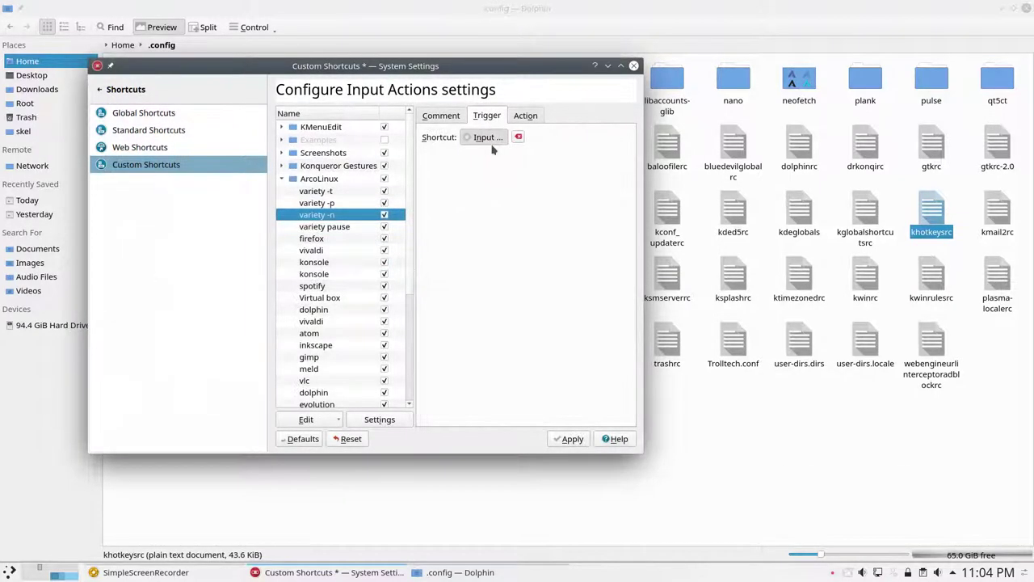
key("alt+n")
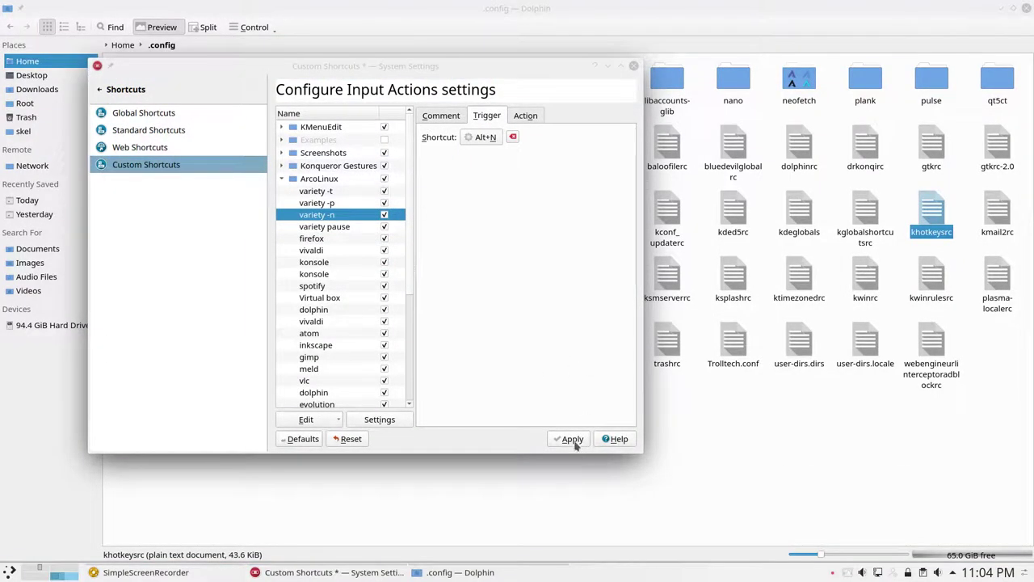
left_click(573, 439)
Step: Set the firefox shortcut to Ctrl+Alt+F and apply it
left_click(329, 228)
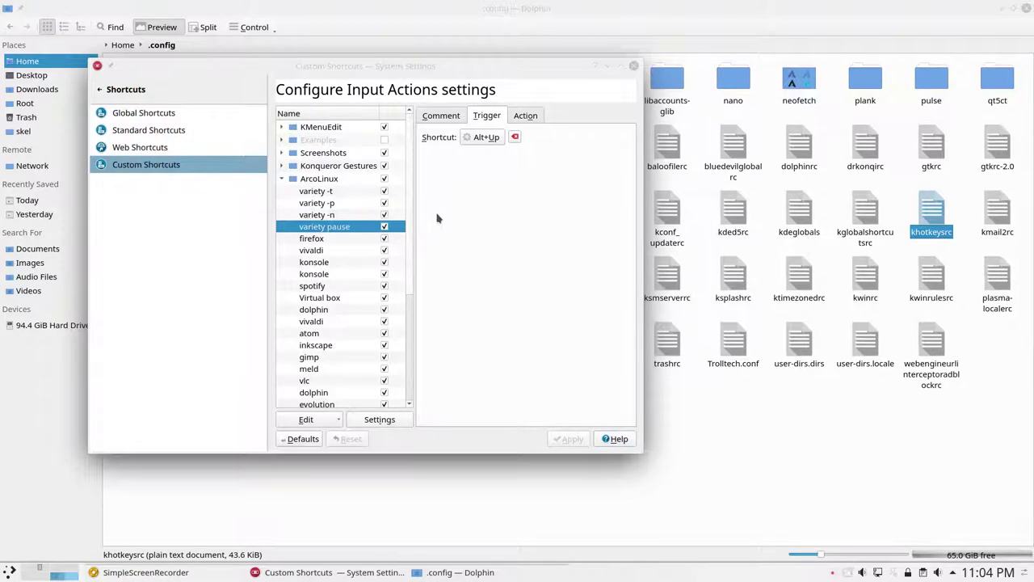
left_click(342, 240)
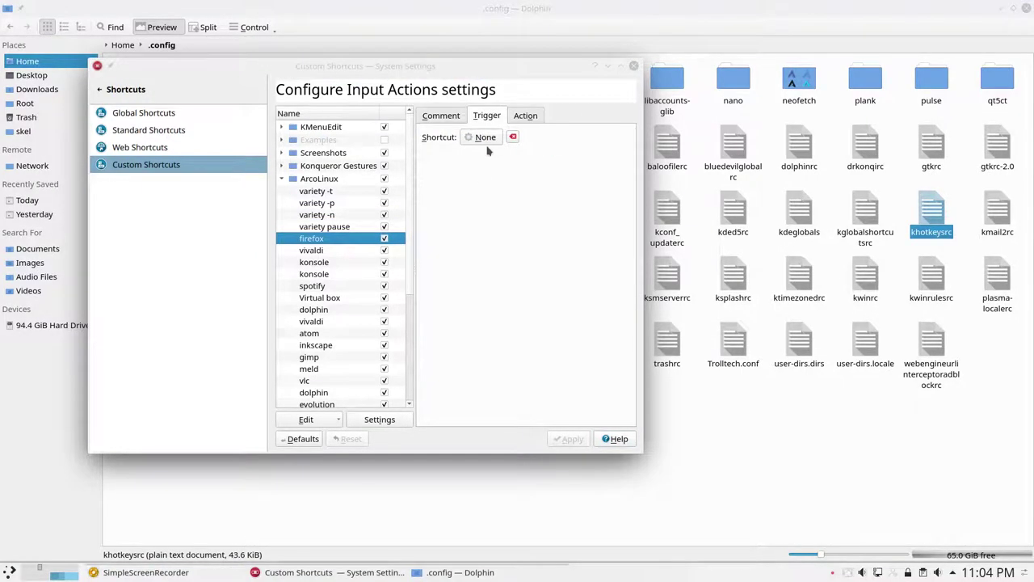
left_click(485, 137)
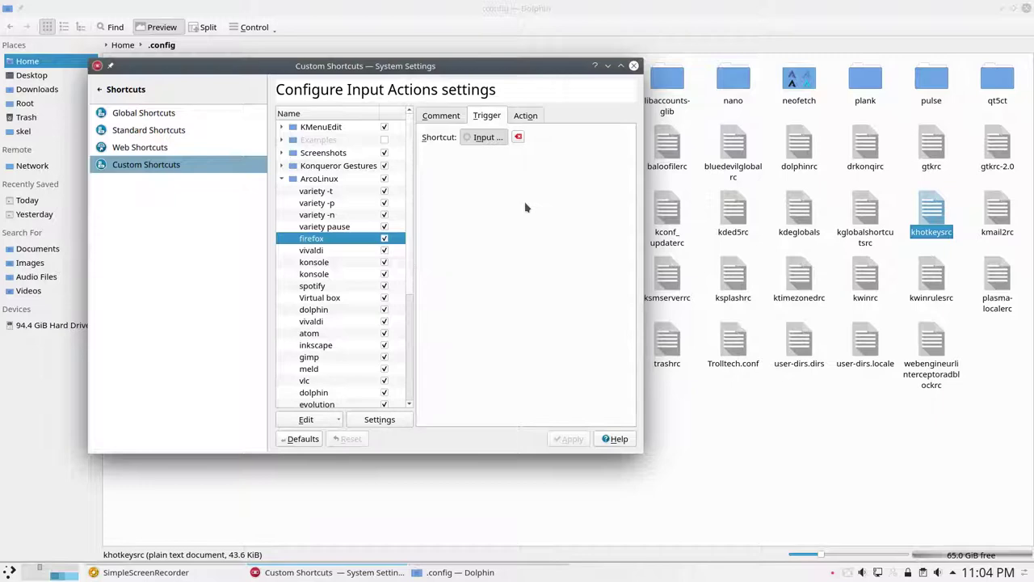
key("ctrl+alt+f")
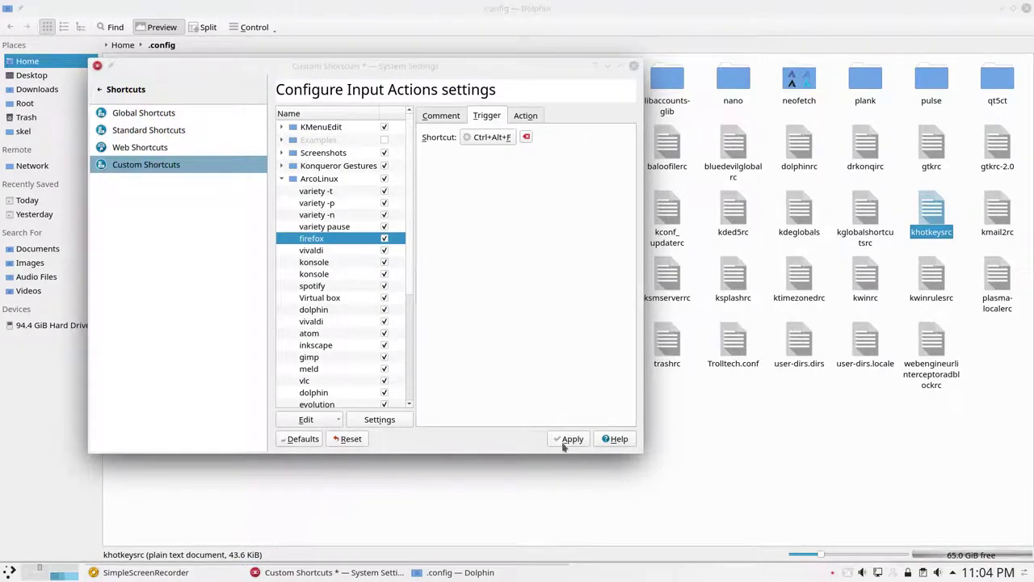
left_click(565, 442)
Step: Set the vivaldi shortcut to Ctrl+Alt+V and apply it
left_click(342, 257)
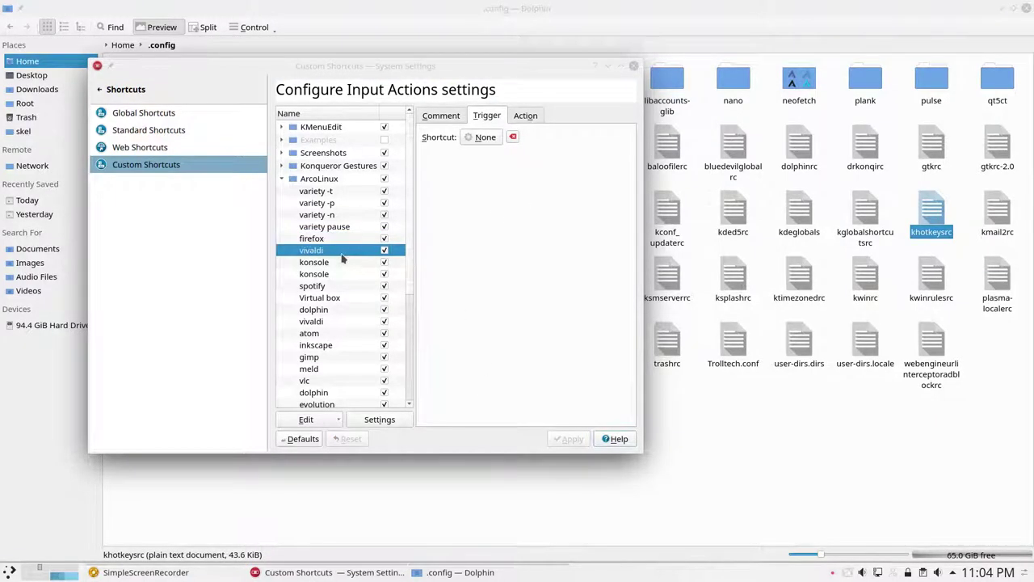
left_click(483, 138)
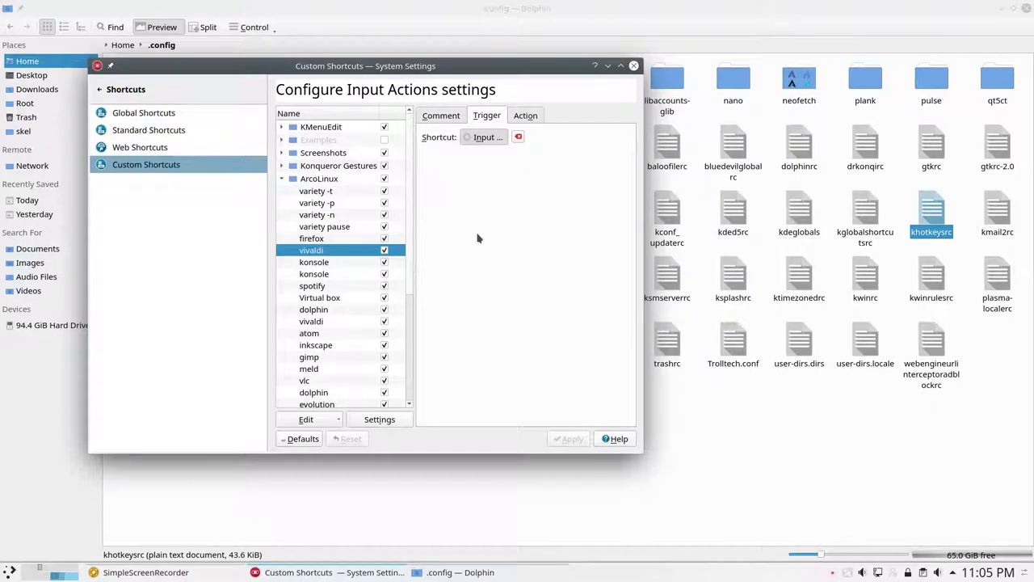
key("ctrl+alt+v")
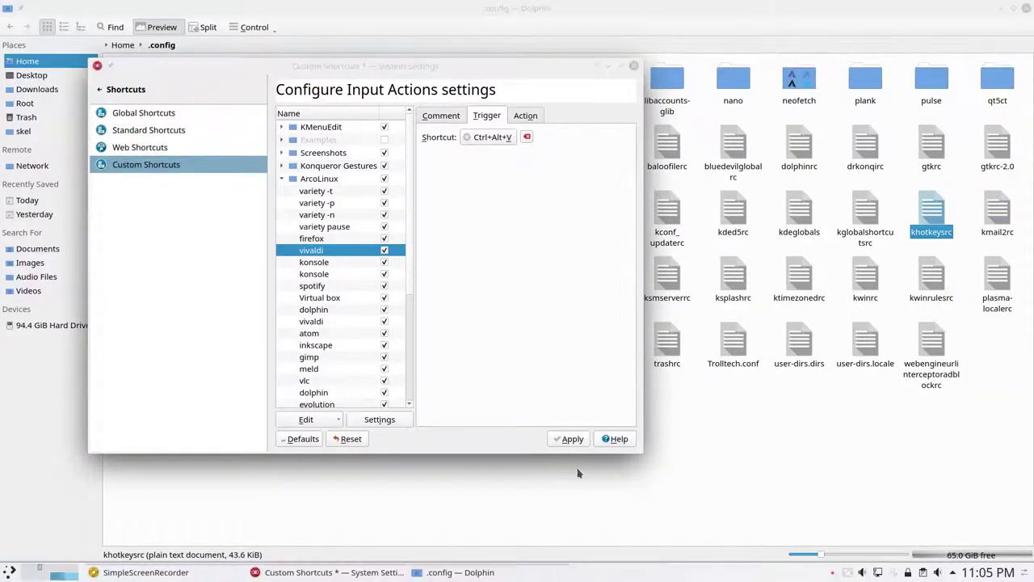
left_click(568, 439)
Step: Check the konsole entries, then give spotify the Ctrl+Alt+S shortcut
left_click(341, 262)
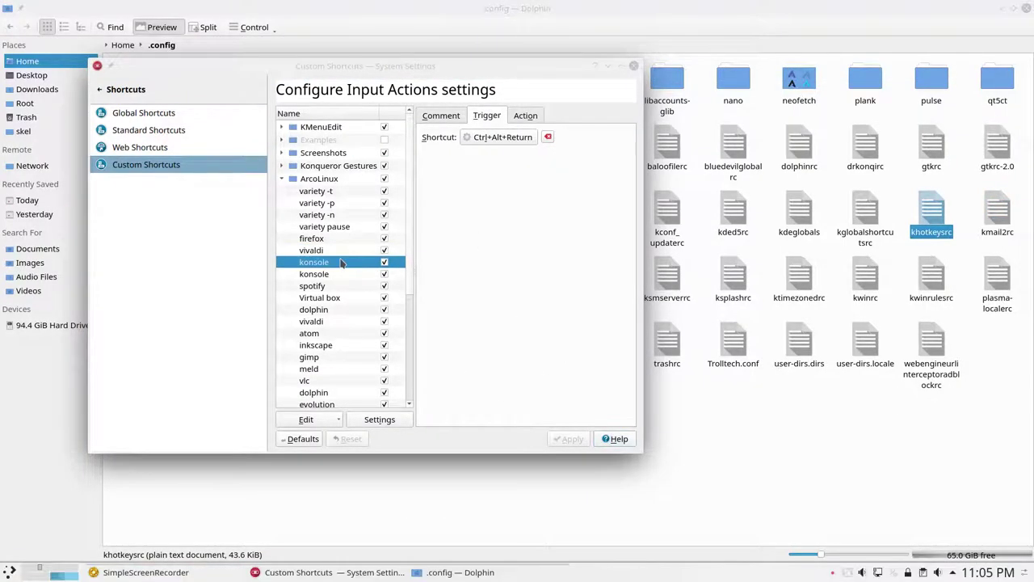
left_click(336, 276)
left_click(337, 287)
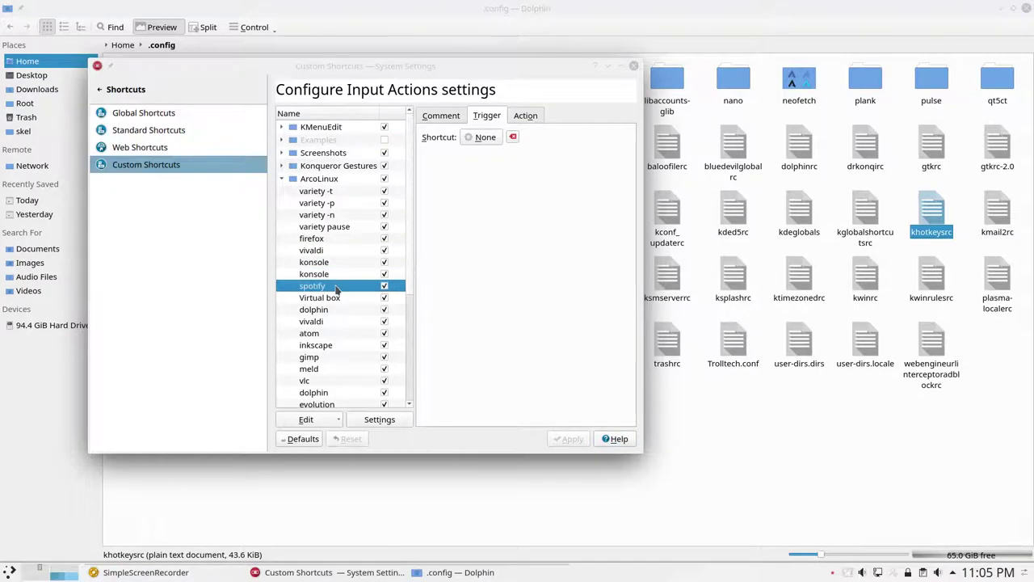
left_click(483, 137)
key("ctrl+alt+s")
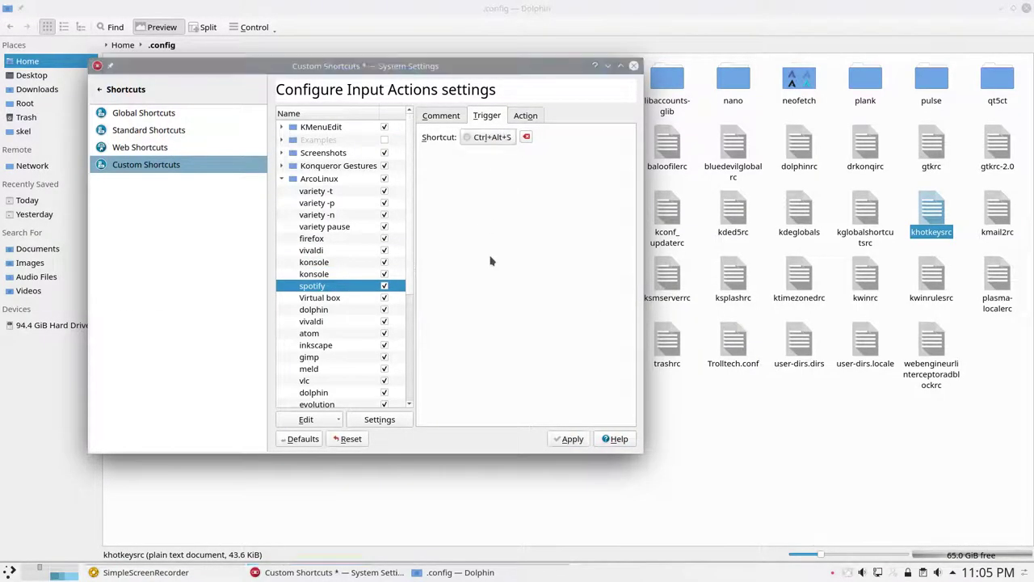
left_click(338, 298)
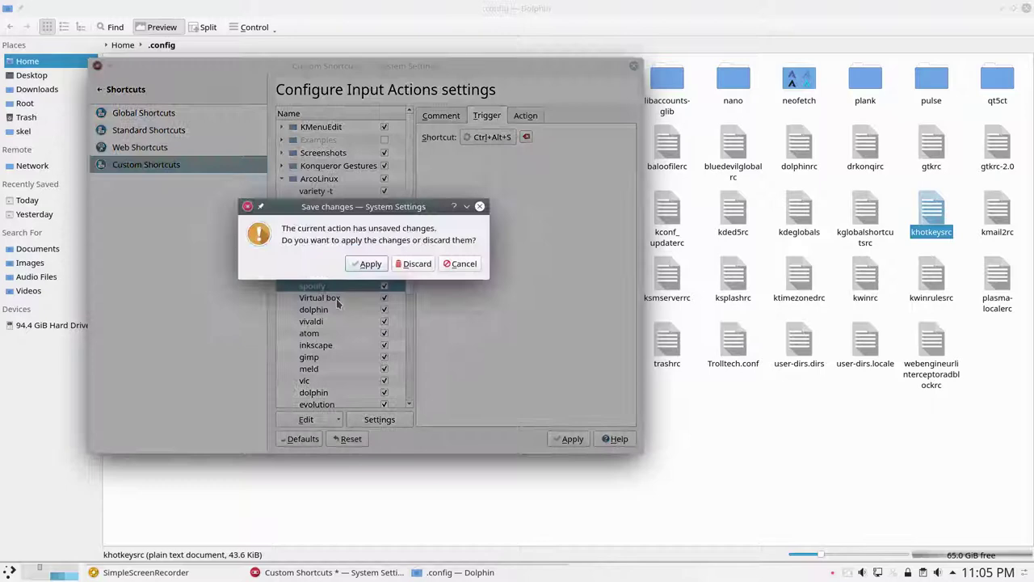
Step: Keep spotify's new shortcut and set dolphin to Meta+Shift+Return, applying it
left_click(368, 263)
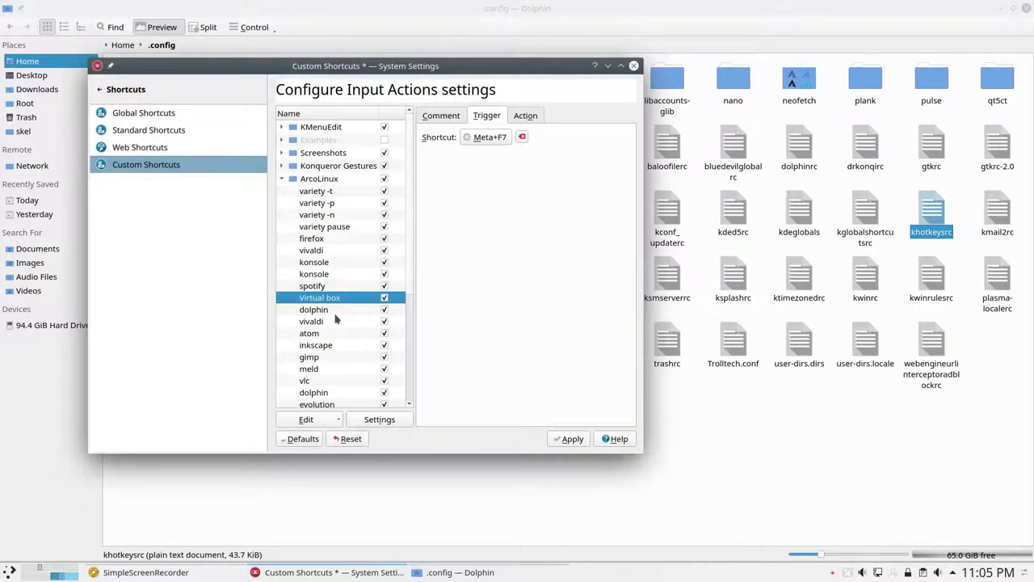
left_click(335, 314)
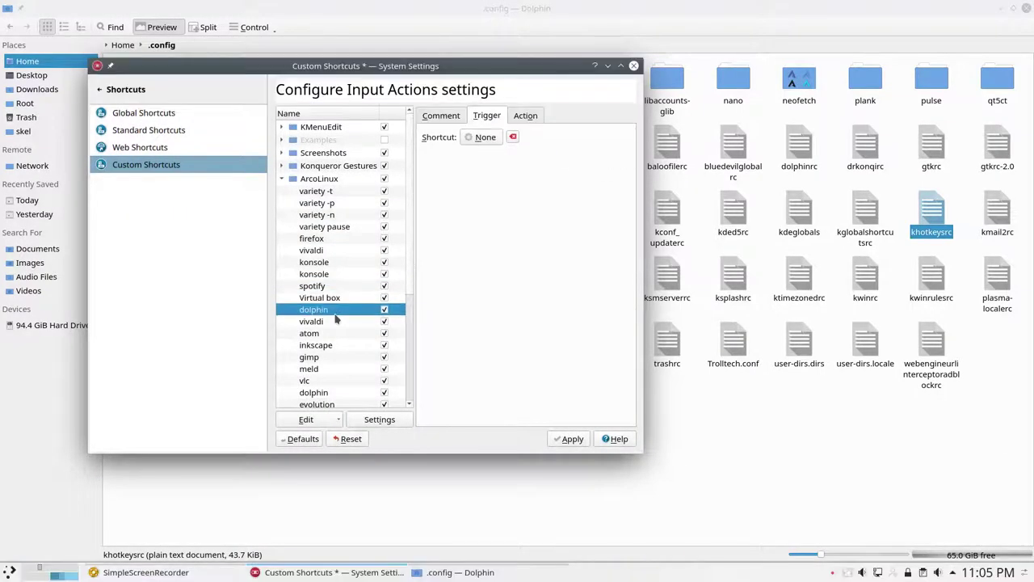
left_click(480, 138)
key("super+shift+Return")
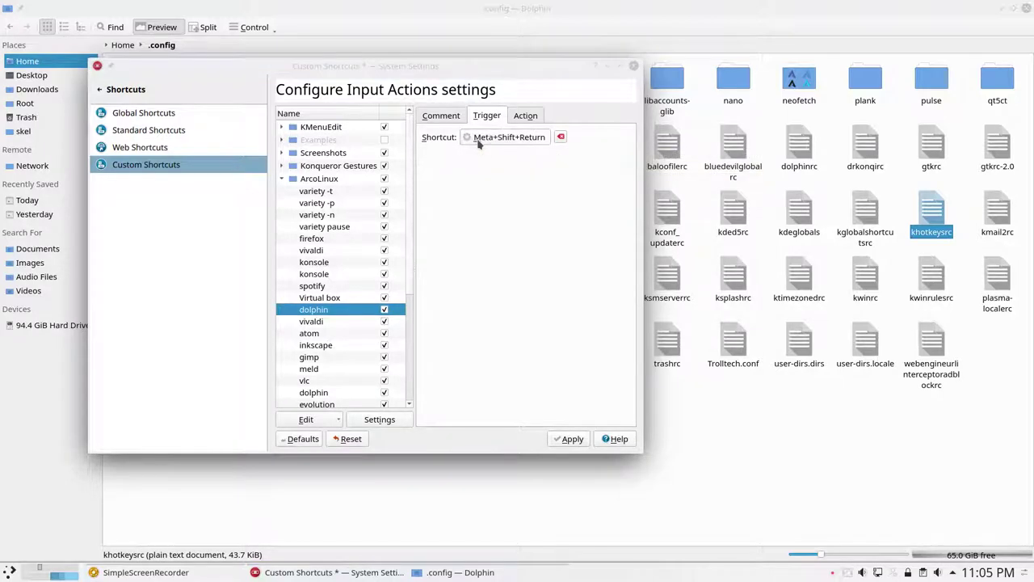
left_click(573, 437)
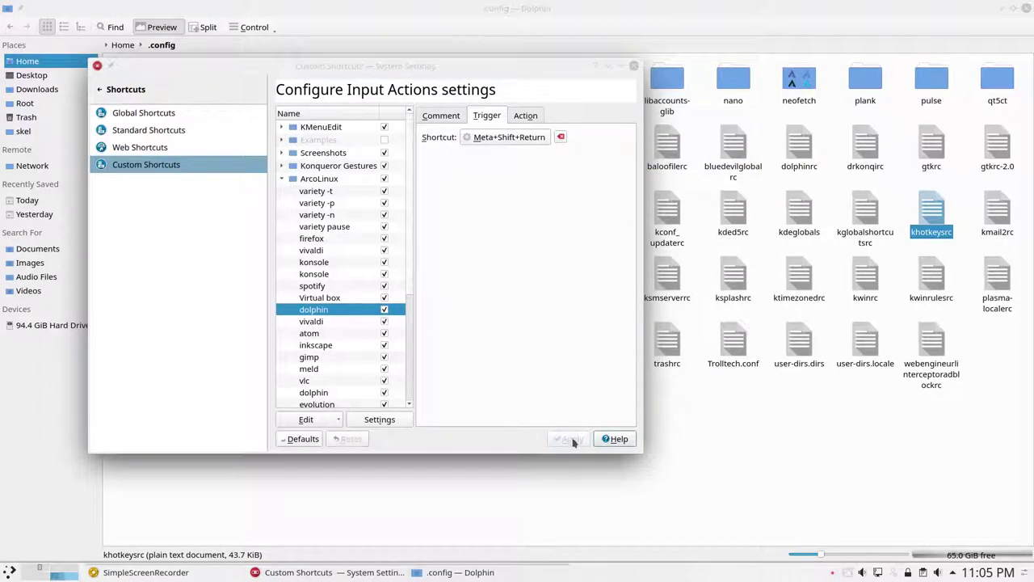
Step: Step down the list to ksysguard and give it Ctrl+Shift+Esc
left_click(342, 322)
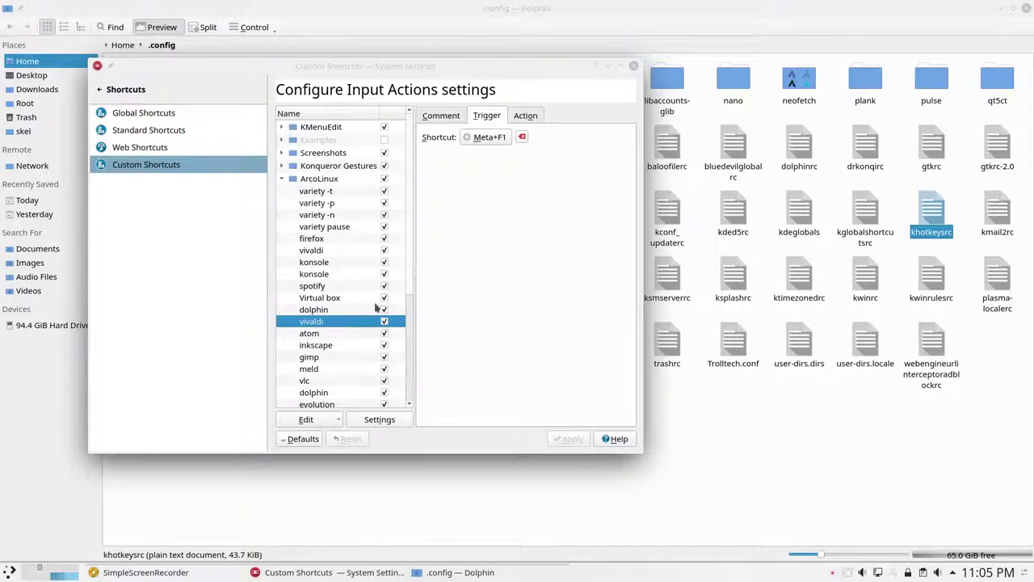
left_click(341, 334)
key("Down")
key("Down")
key("Down")
key("Down")
key("Down")
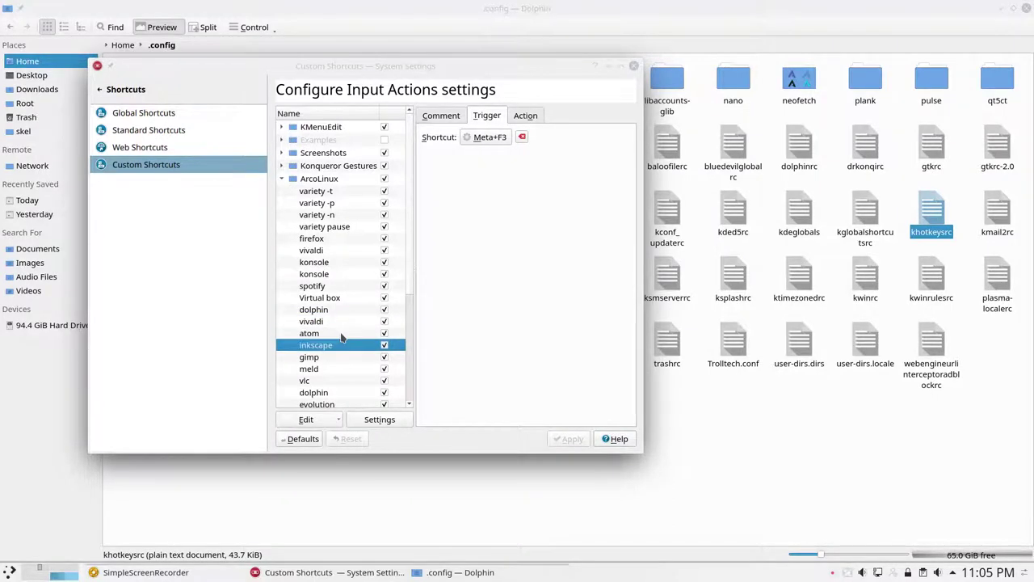
key("Down")
key("Down")
key("Down")
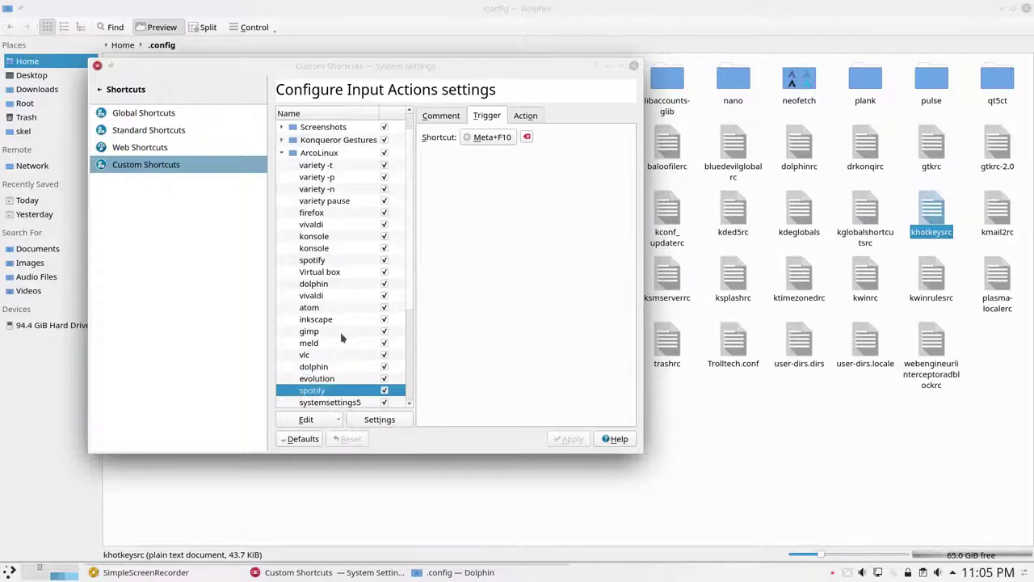
key("Down")
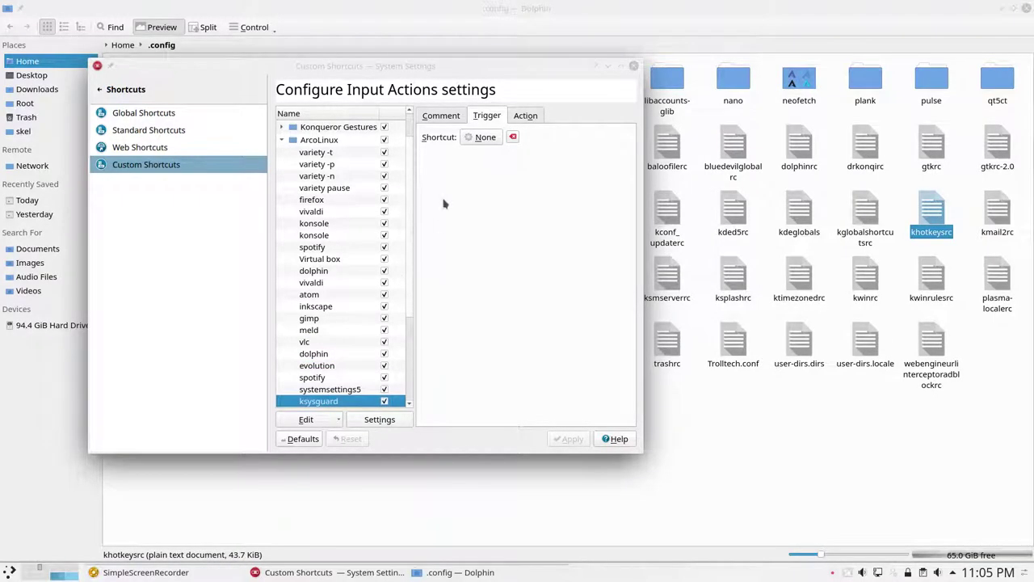
left_click(479, 139)
key("ctrl+shift+Escape")
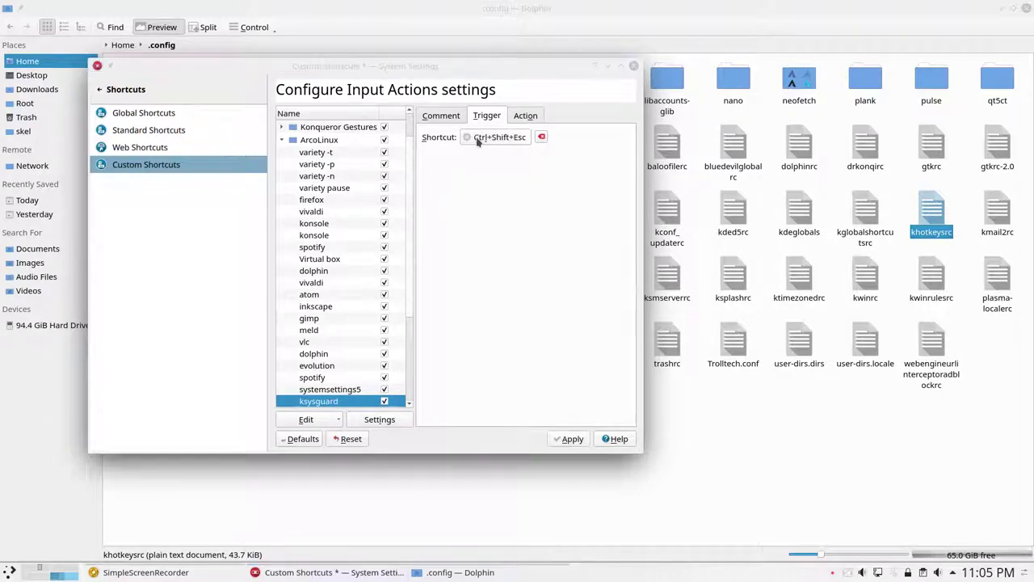
Step: Apply the pending ksysguard shortcut and review the shutdown, urxvt, chromium and dolphin entries
scroll(381, 339, "down", 2)
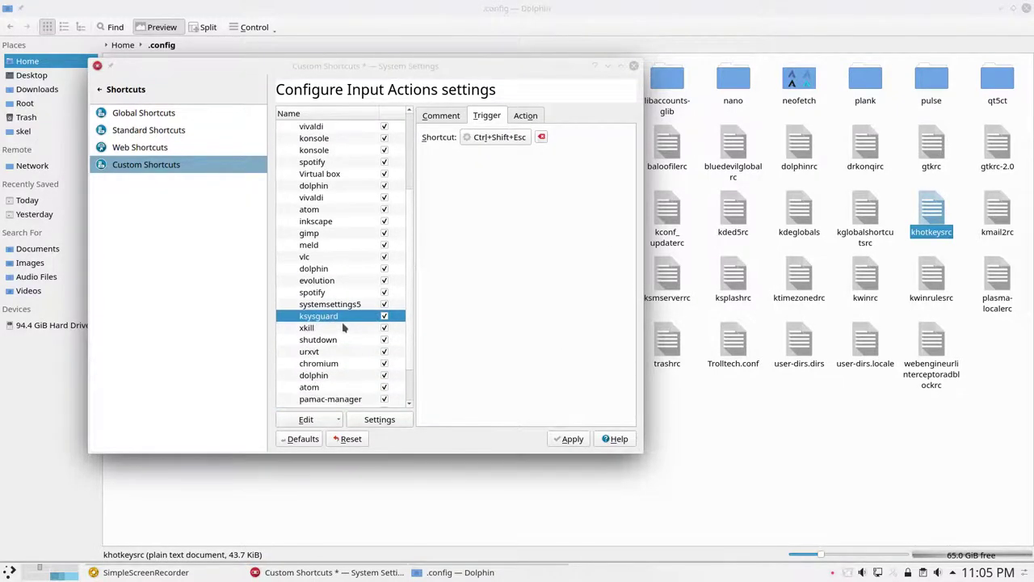
left_click(343, 327)
left_click(366, 263)
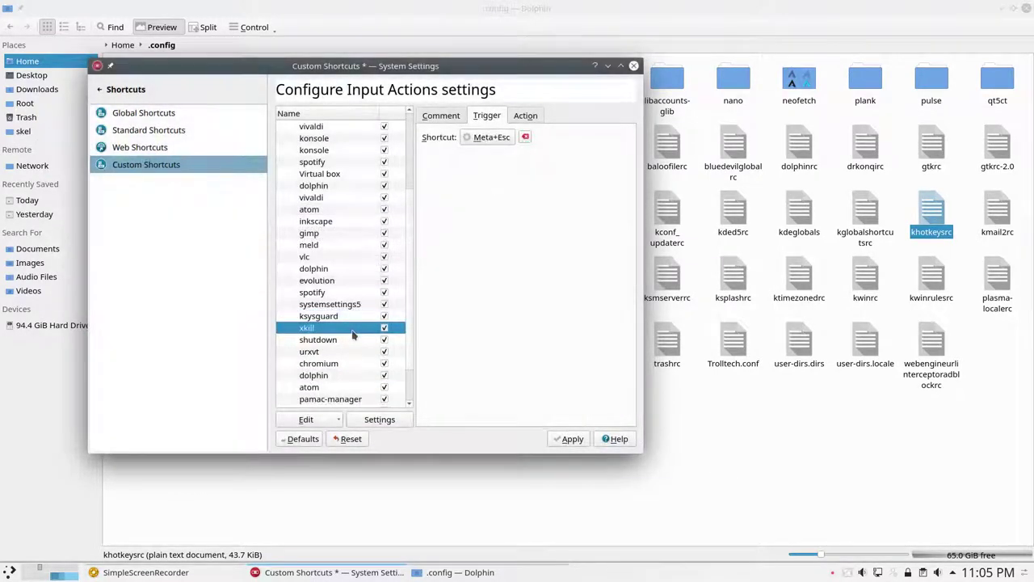
left_click(353, 339)
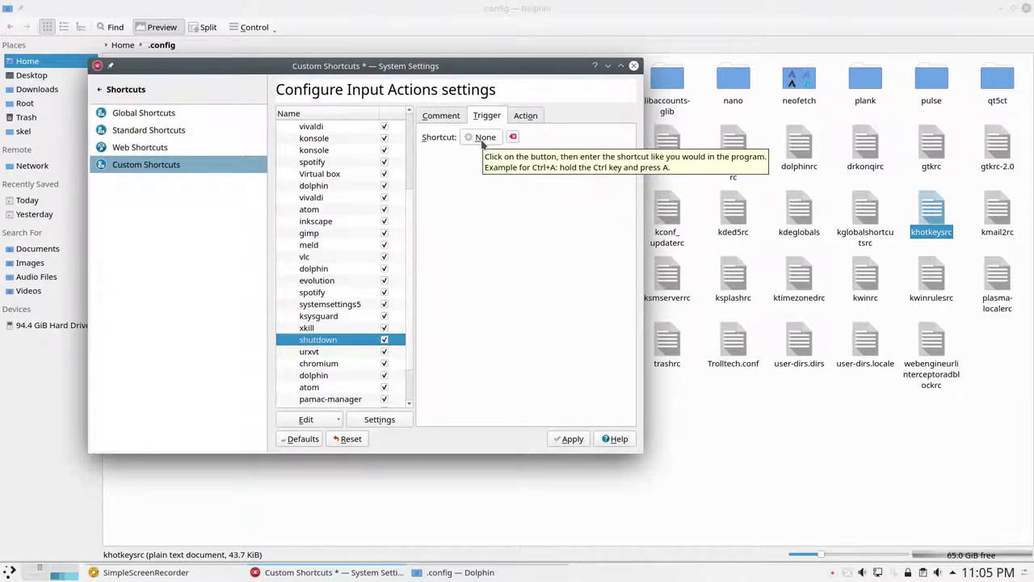
left_click(333, 353)
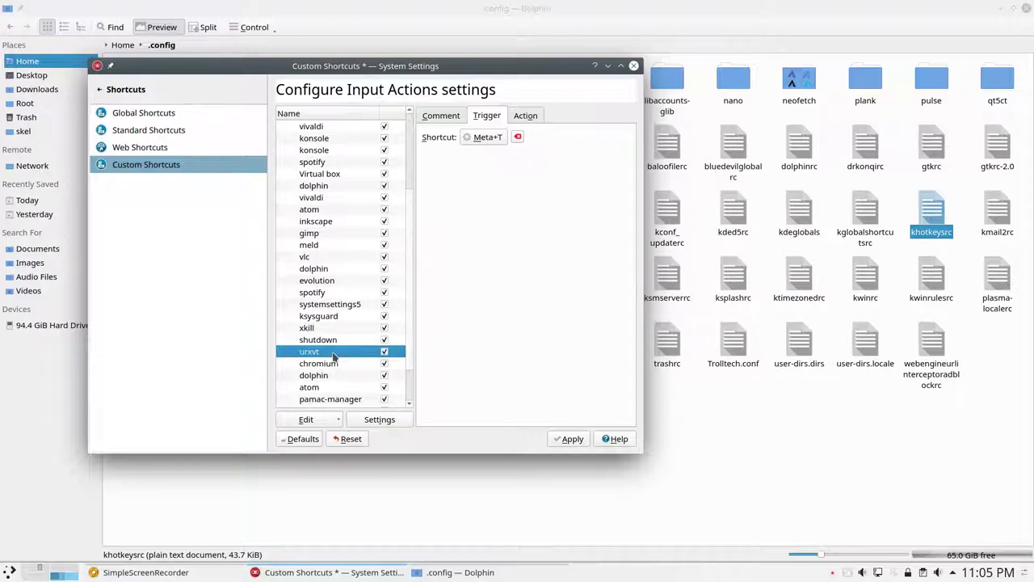
left_click(331, 366)
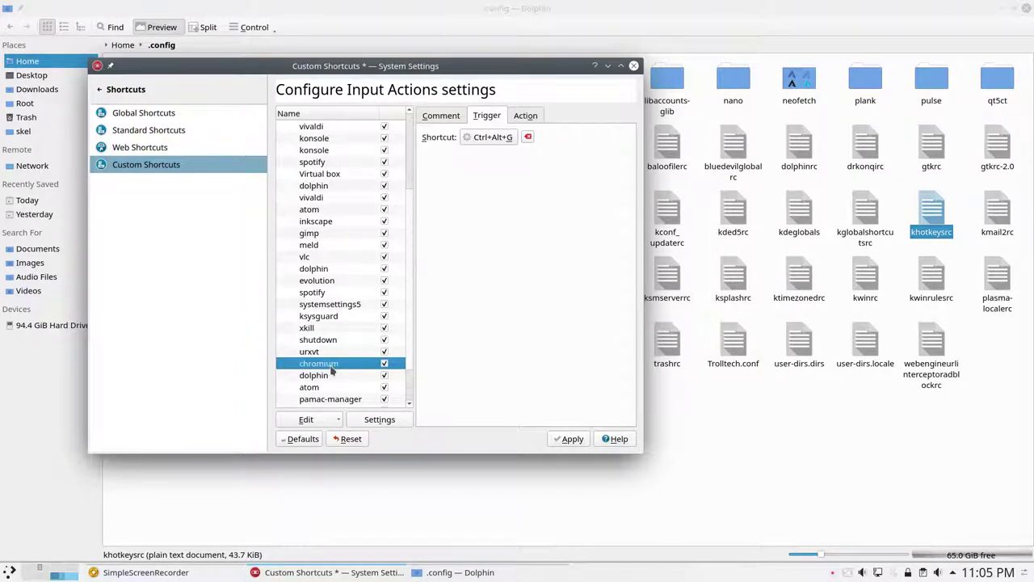
left_click(331, 378)
Step: Give atom Meta+E, reassigning it from Latte Dock after dropping a conflicting Meta+F2
left_click(330, 389)
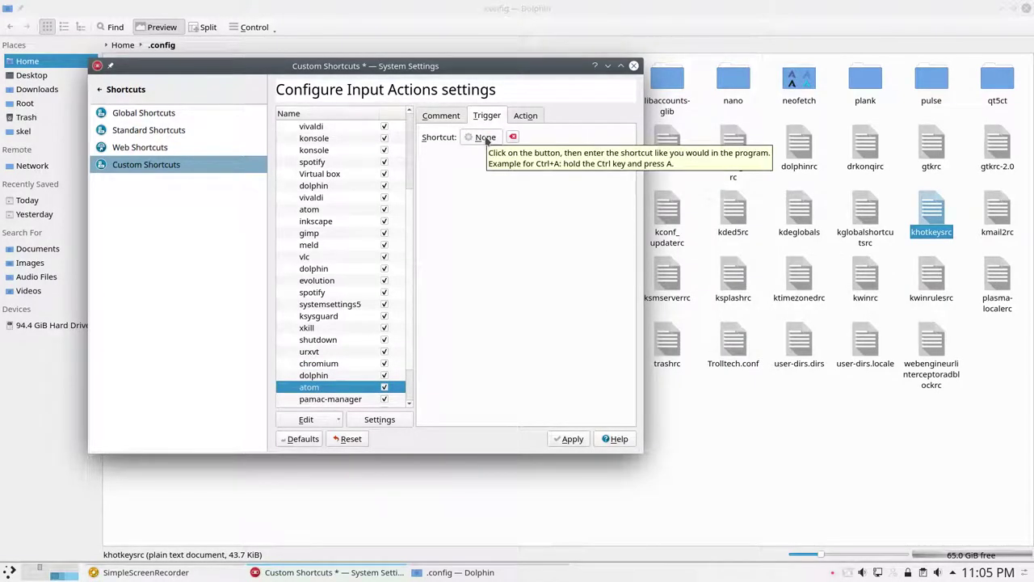
left_click(485, 137)
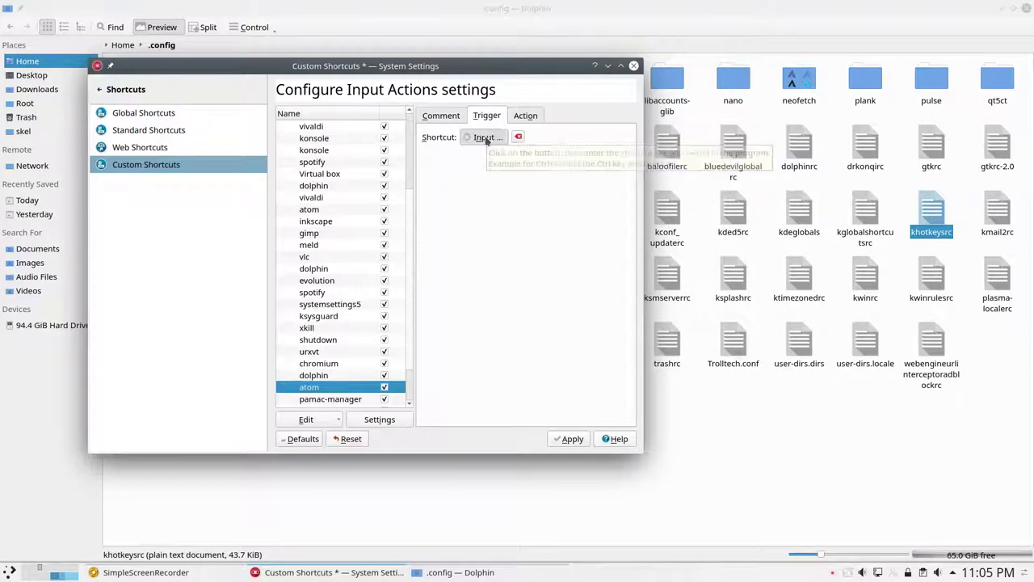
key("super+F2")
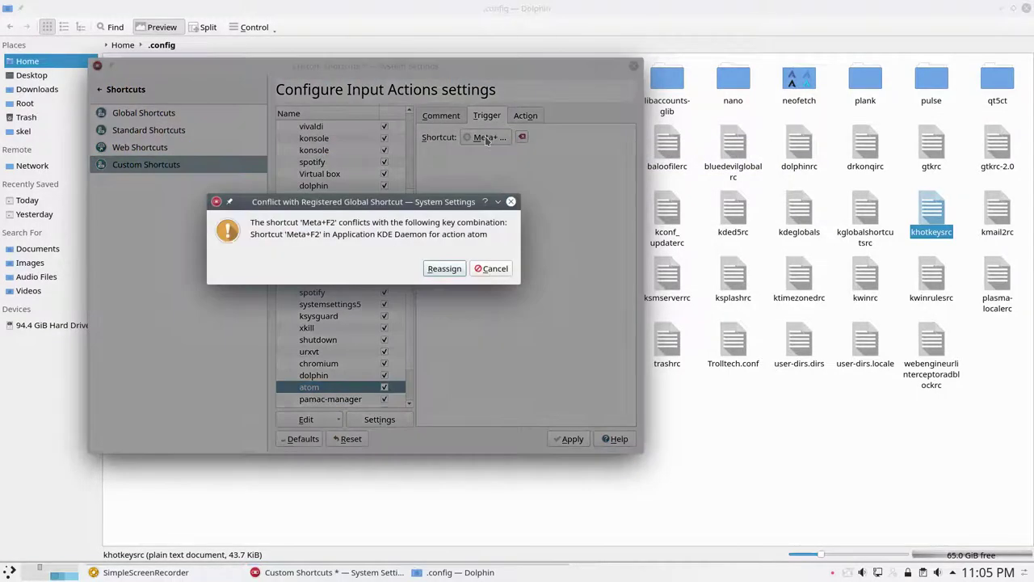
left_click(488, 268)
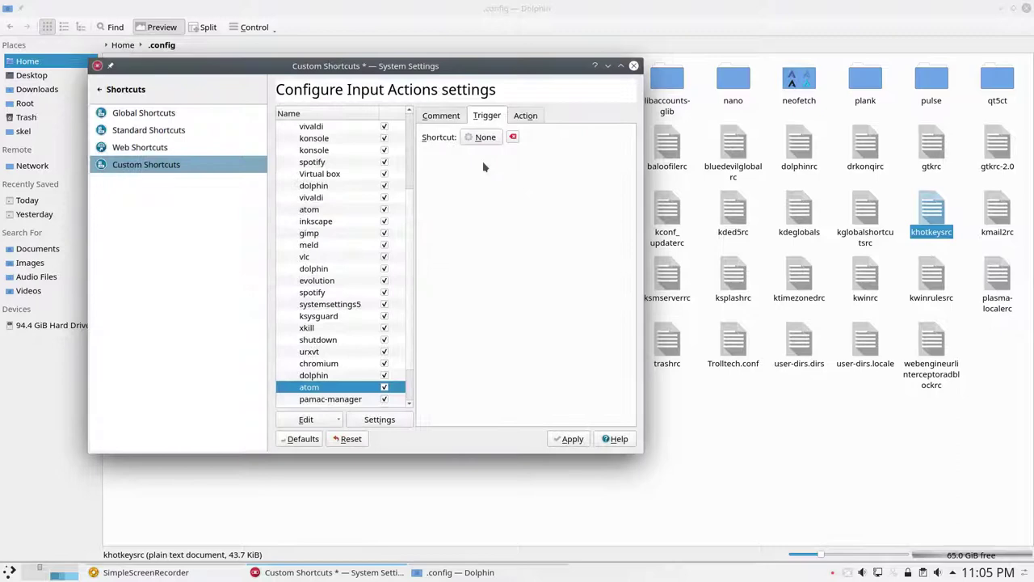
left_click(485, 137)
key("super+e")
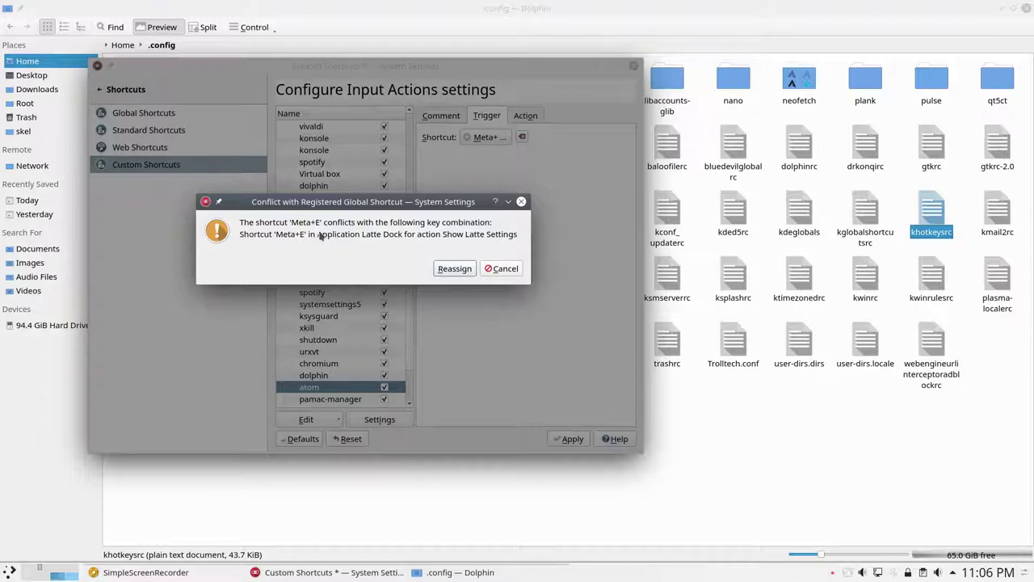
left_click(455, 269)
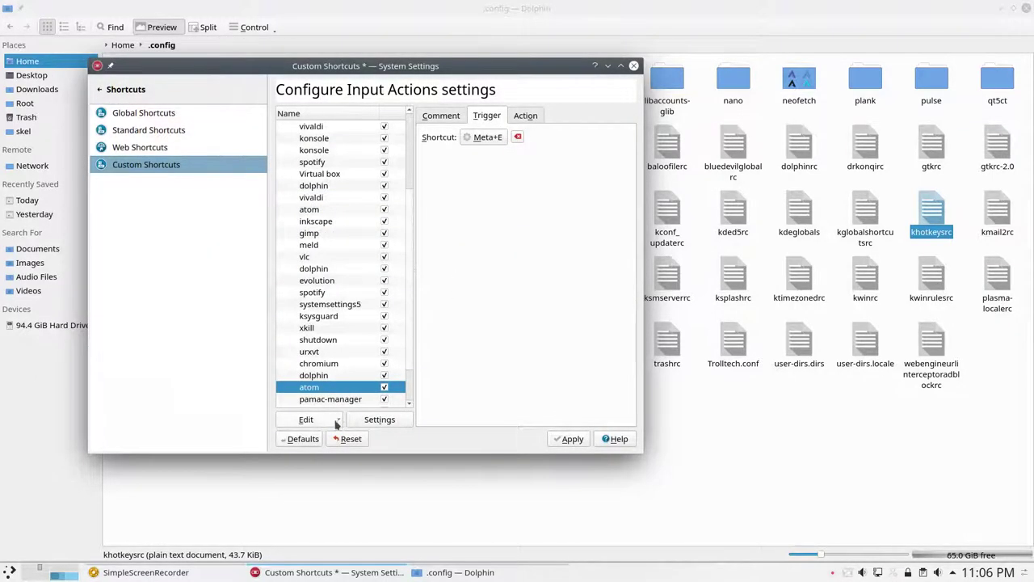
Step: Keep atom's change, then set variety -f to Alt+F and apply all changes
scroll(346, 360, "down", 1)
left_click(339, 371)
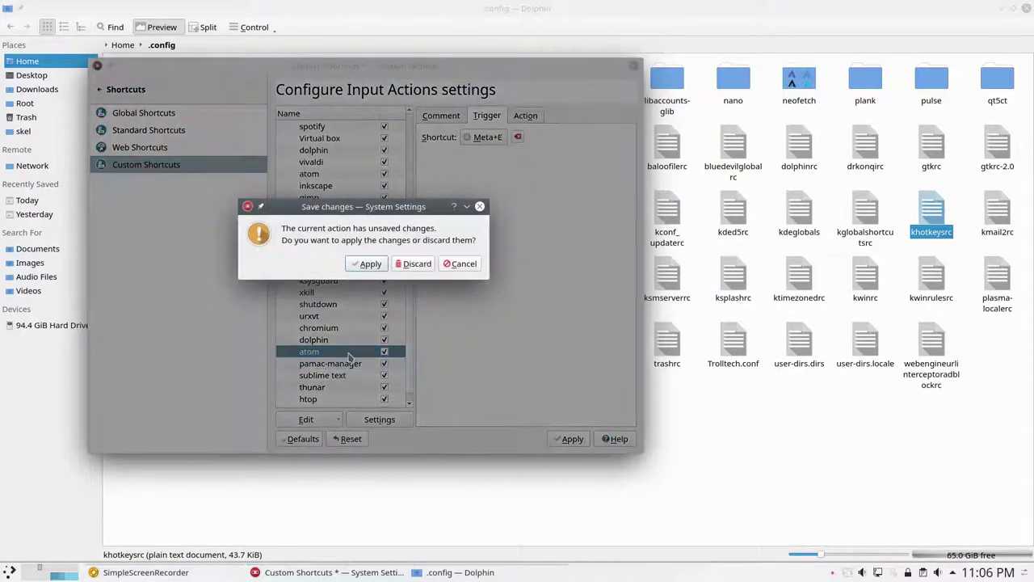
left_click(369, 263)
left_click(357, 376)
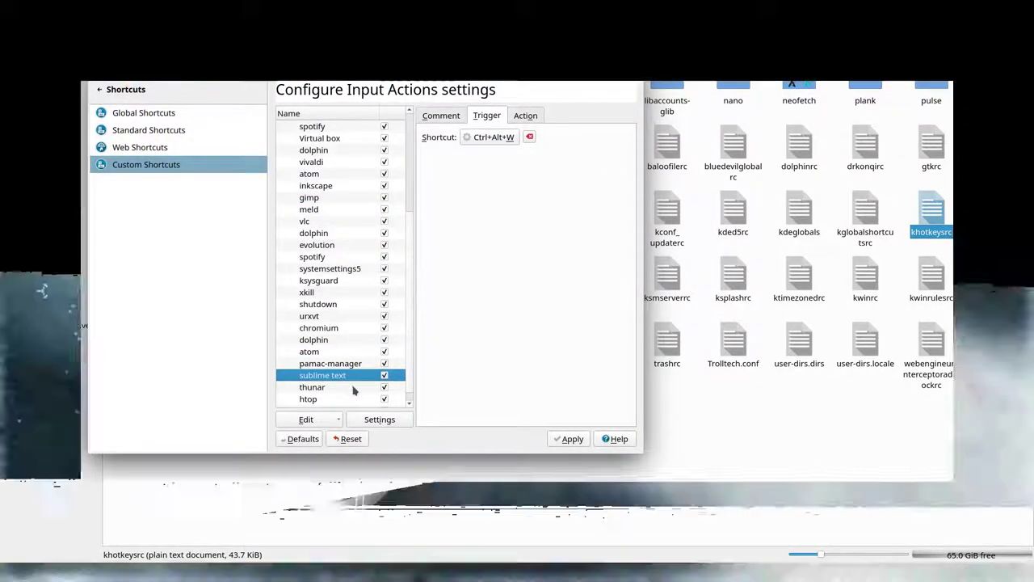
left_click(354, 388)
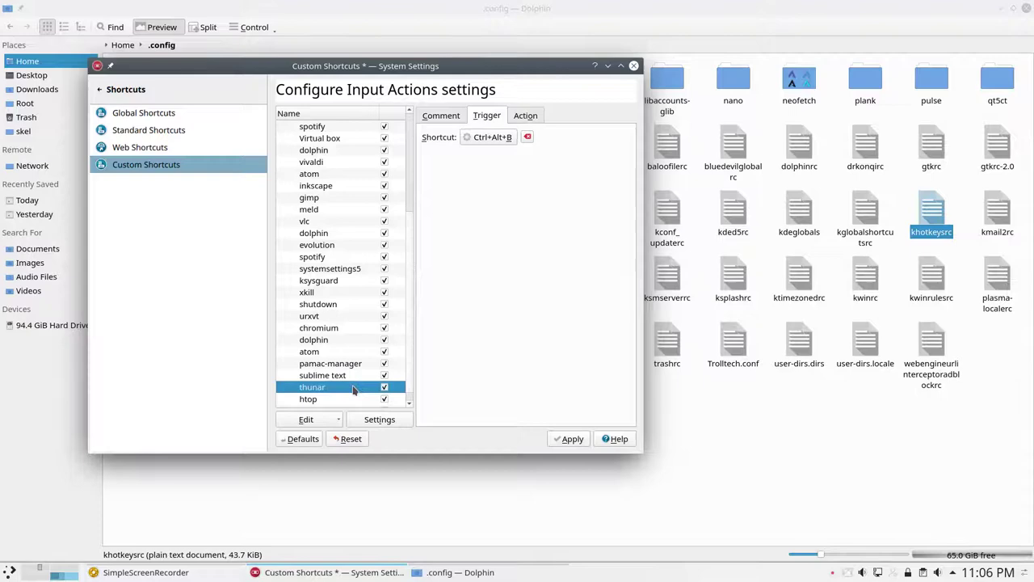
key("Down")
key("Down")
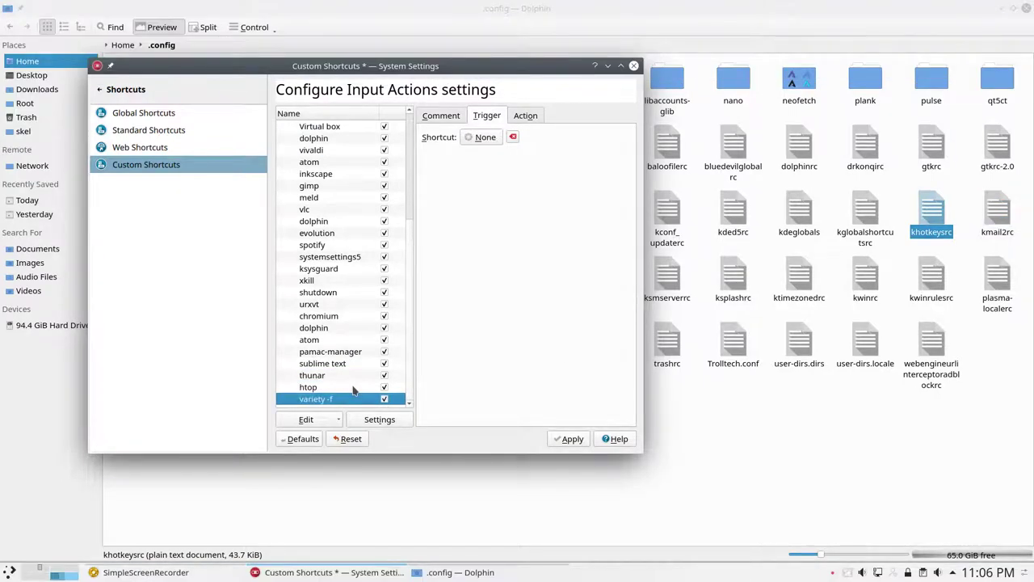
left_click(484, 139)
key("alt+f")
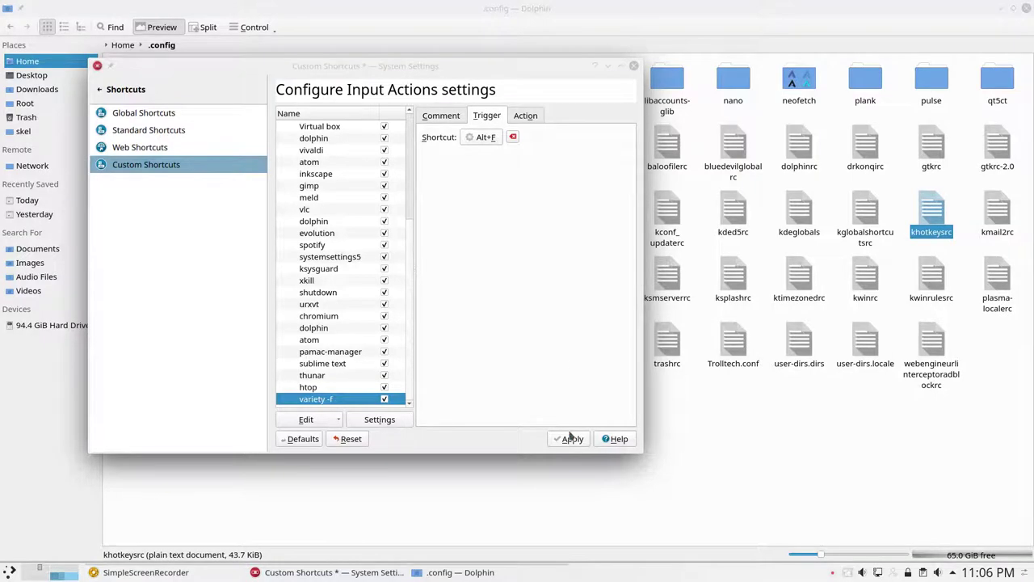
left_click(569, 439)
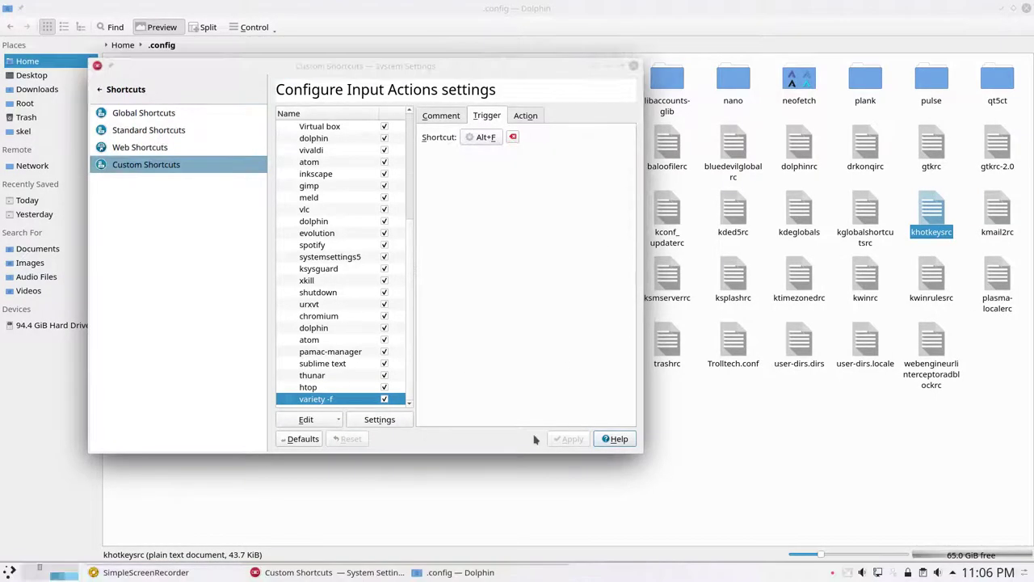
Step: Collapse the ArcoLinux group, then close System Settings and the Dolphin .config window
scroll(369, 232, "up", 5)
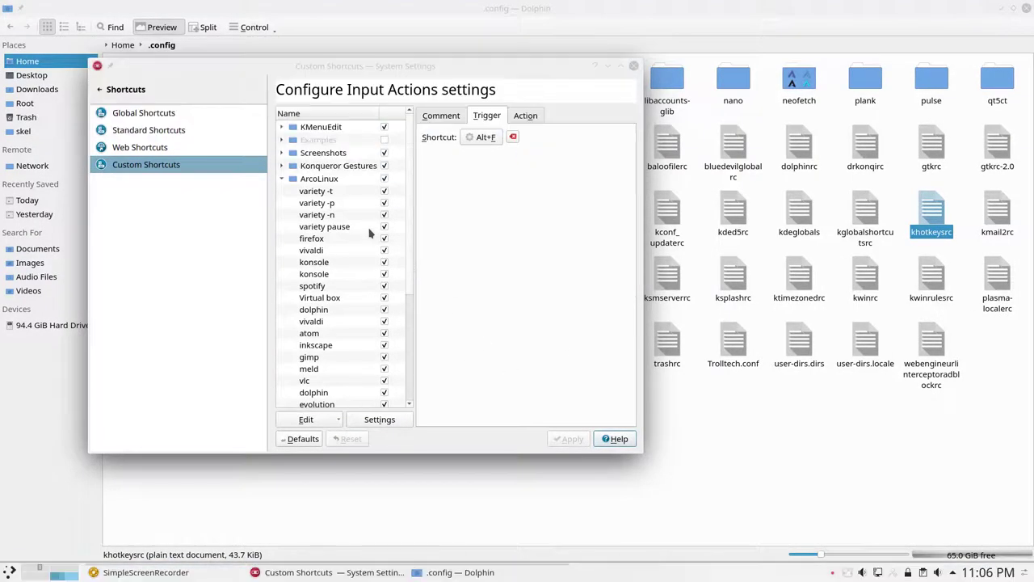
left_click(282, 178)
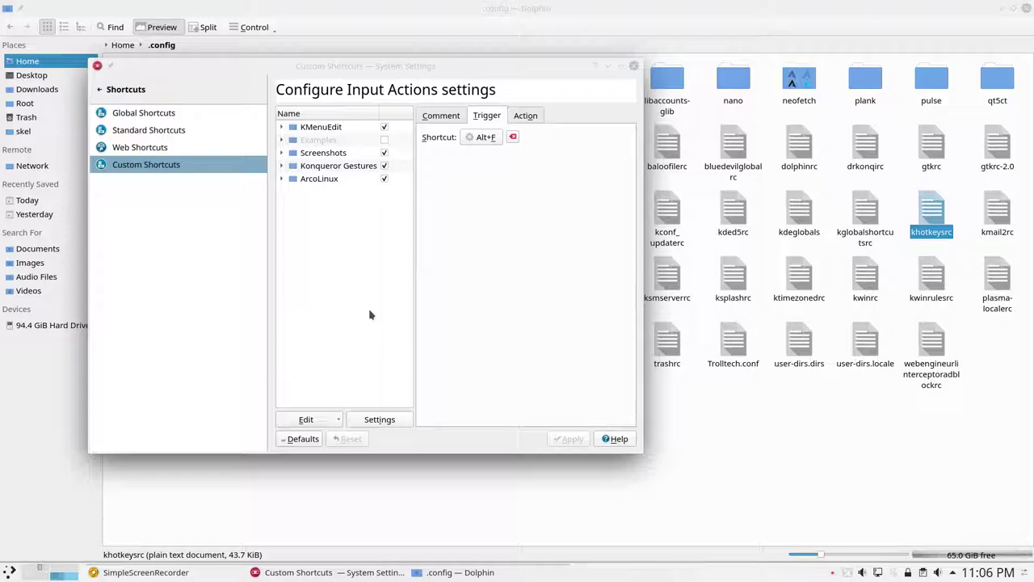
left_click(634, 67)
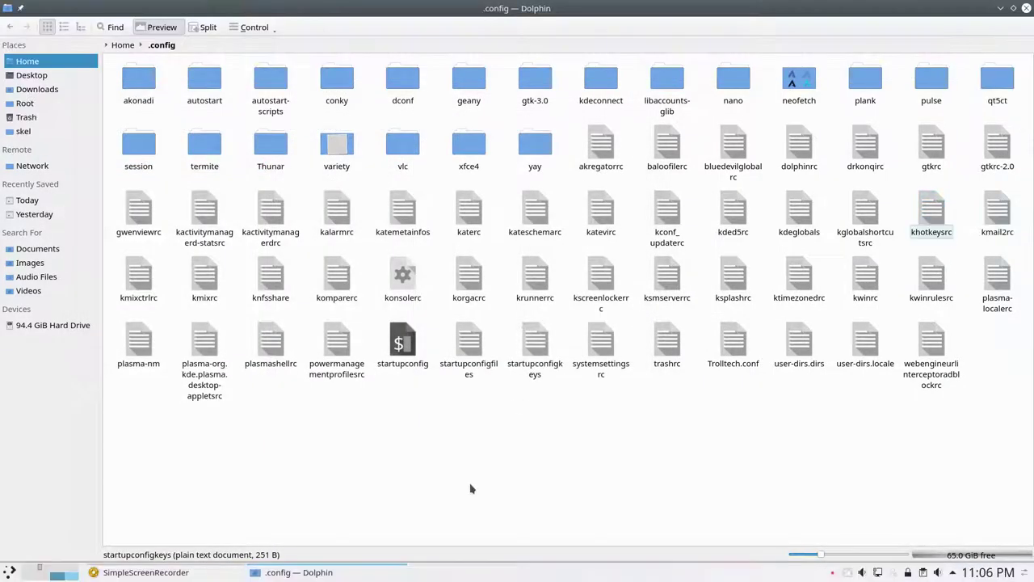
left_click(1026, 8)
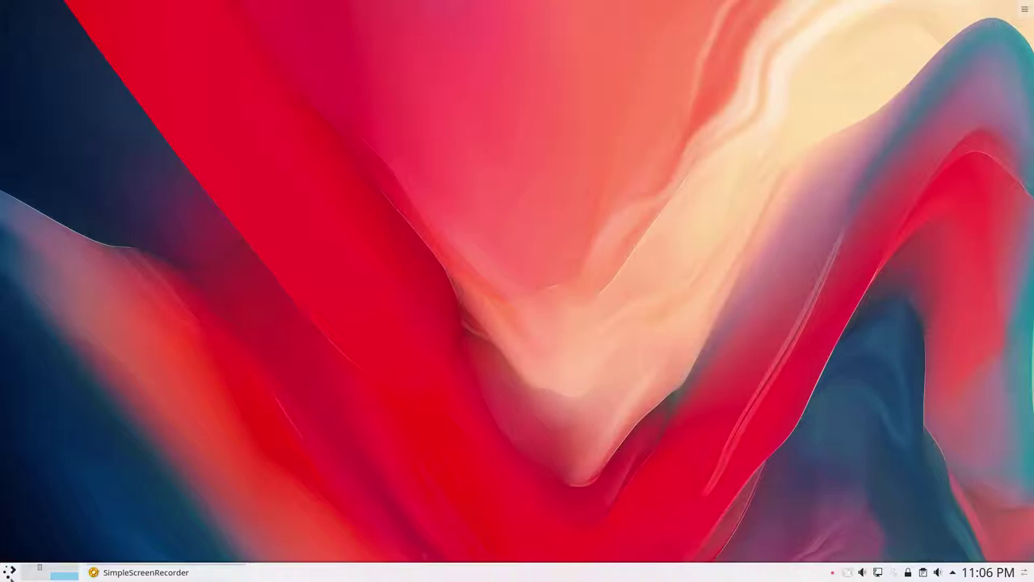
Step: Launch System Settings from Kickoff, centre it, open Workspace Theme and maximize the window
left_click(9, 571)
left_click(108, 278)
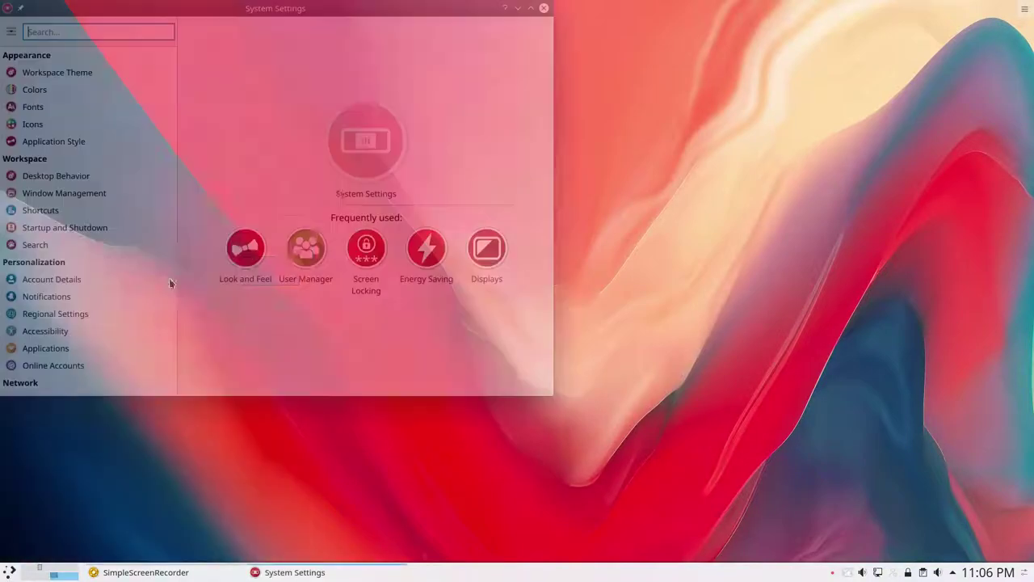
left_click_drag(307, 16, 627, 62)
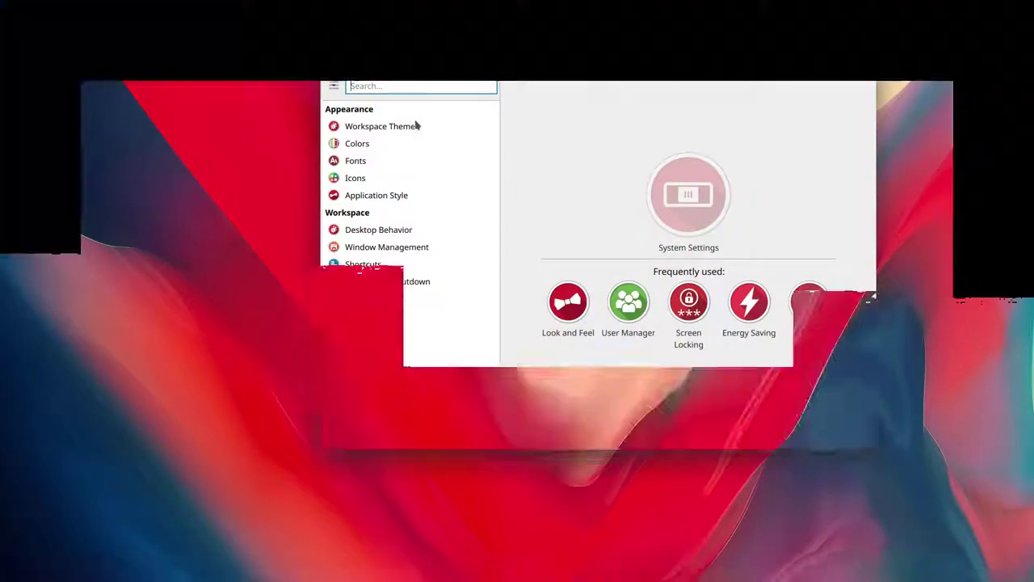
left_click(417, 126)
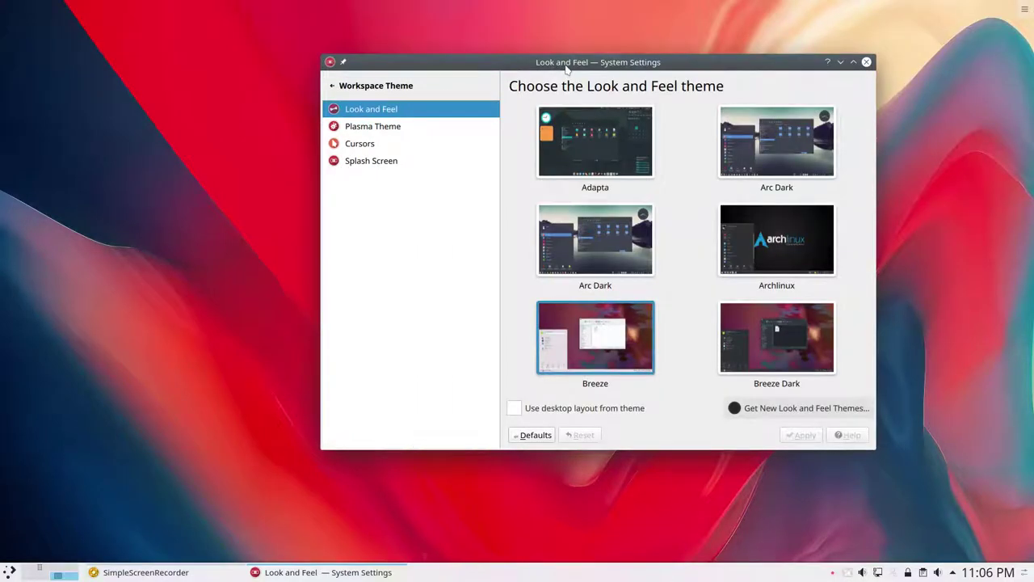
double_click(568, 65)
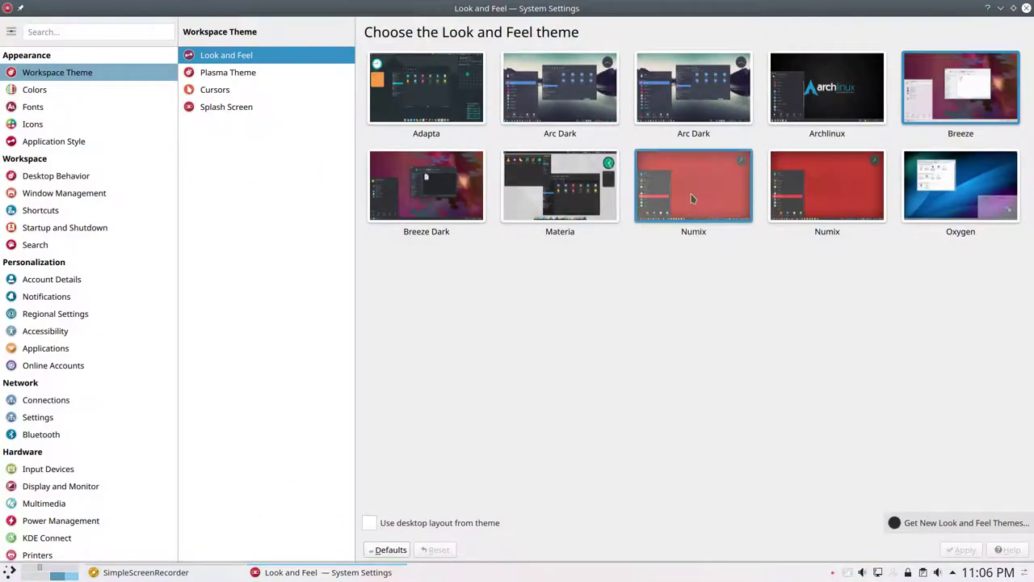
Step: Browse the Plasma Theme, Cursors and Splash Screen theme pages
left_click(236, 73)
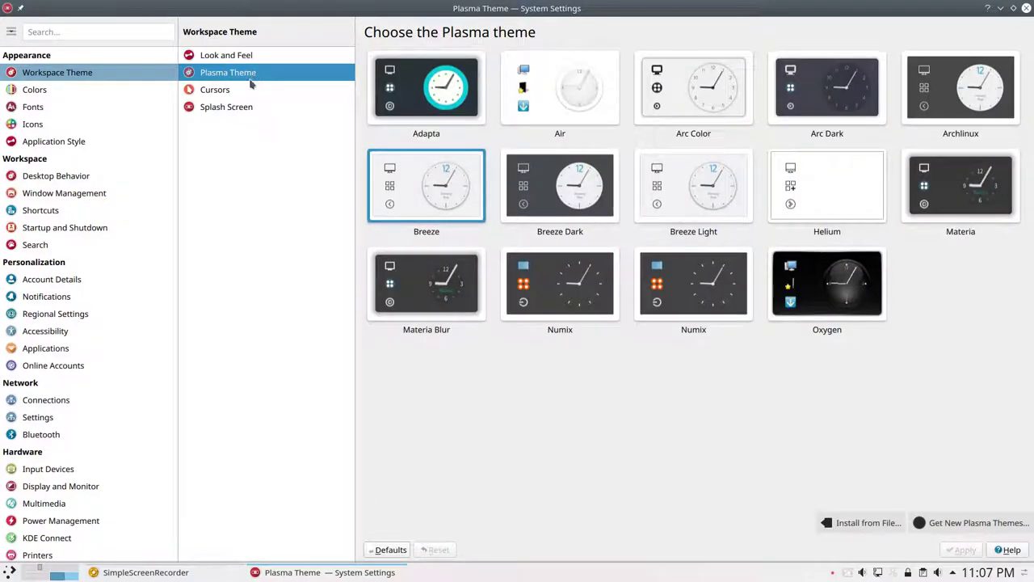
left_click(245, 91)
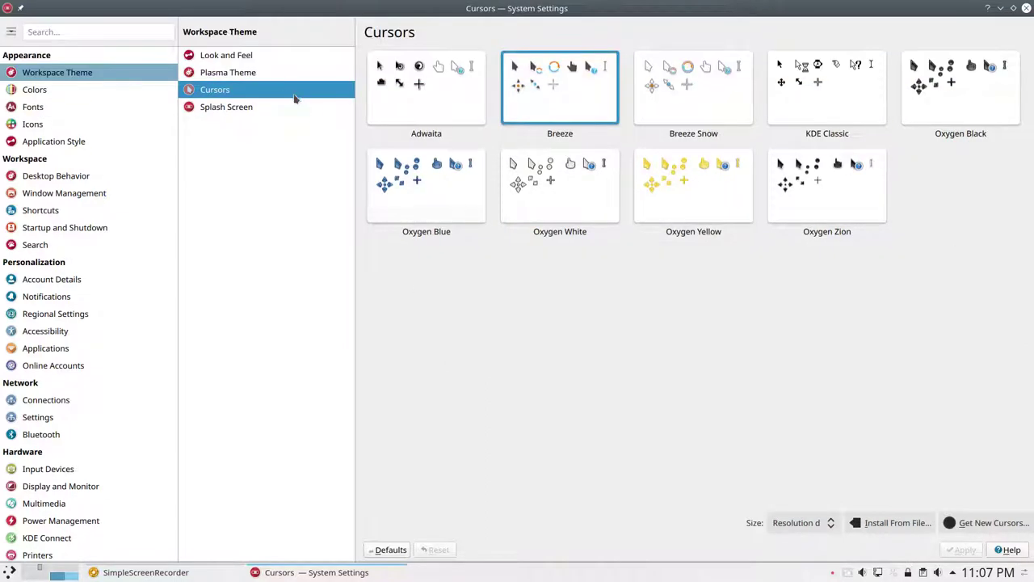
left_click(255, 110)
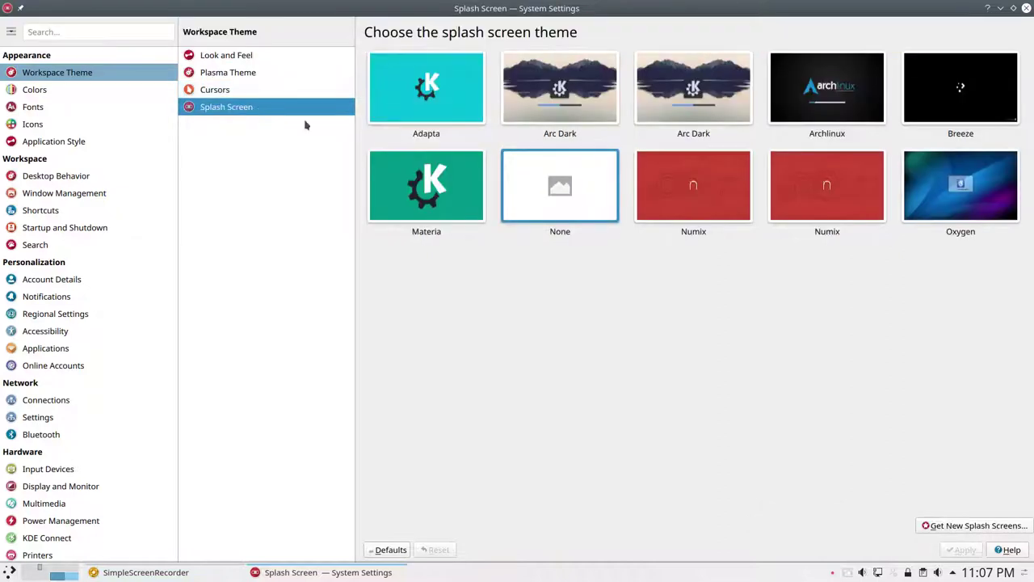
Step: Browse the Colors, Fonts, Icons and Application Style pages, reaching GNOME/GTK Application Style
left_click(95, 90)
mouse_move(97, 104)
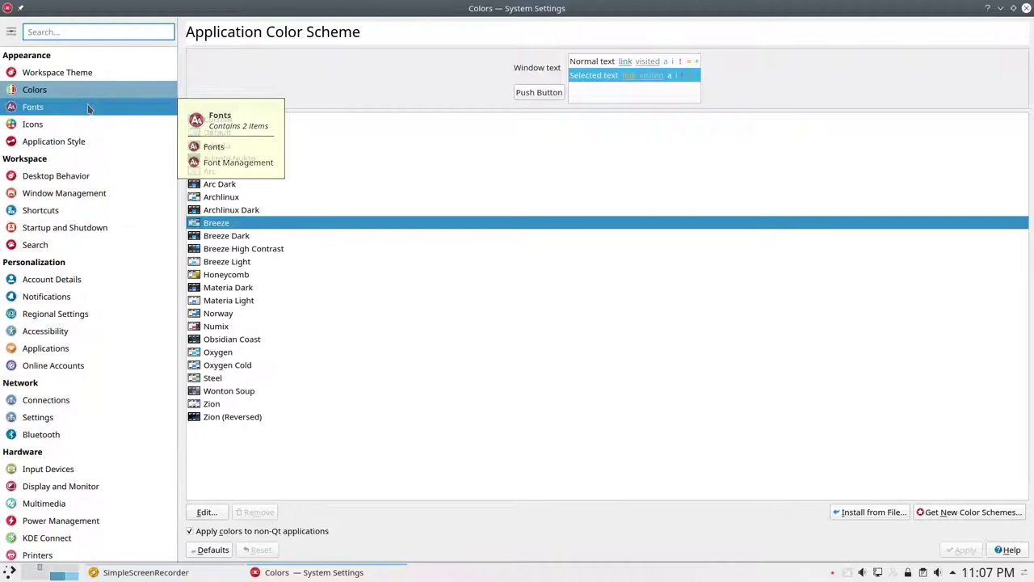
left_click(87, 110)
left_click(67, 123)
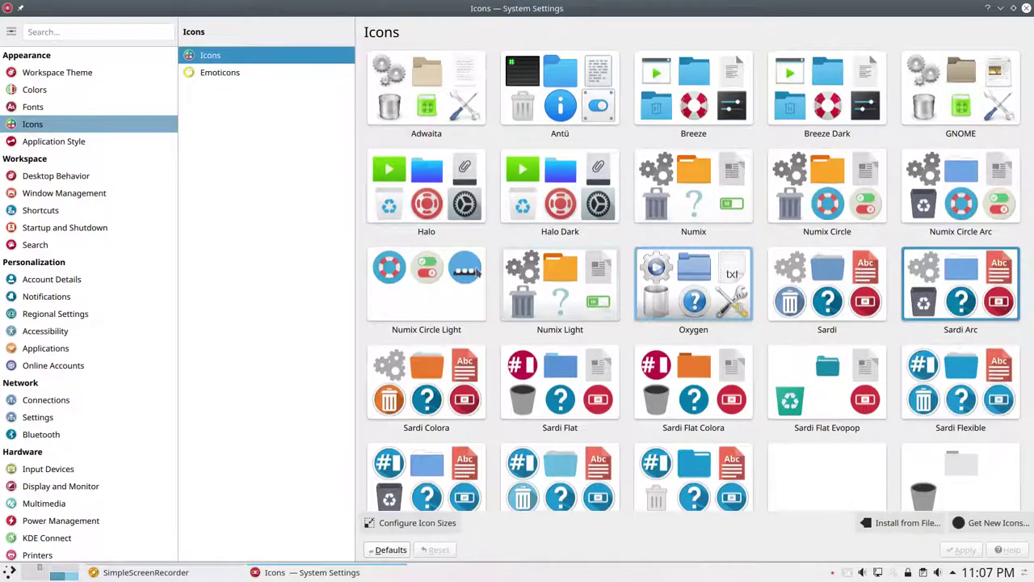
left_click(967, 295)
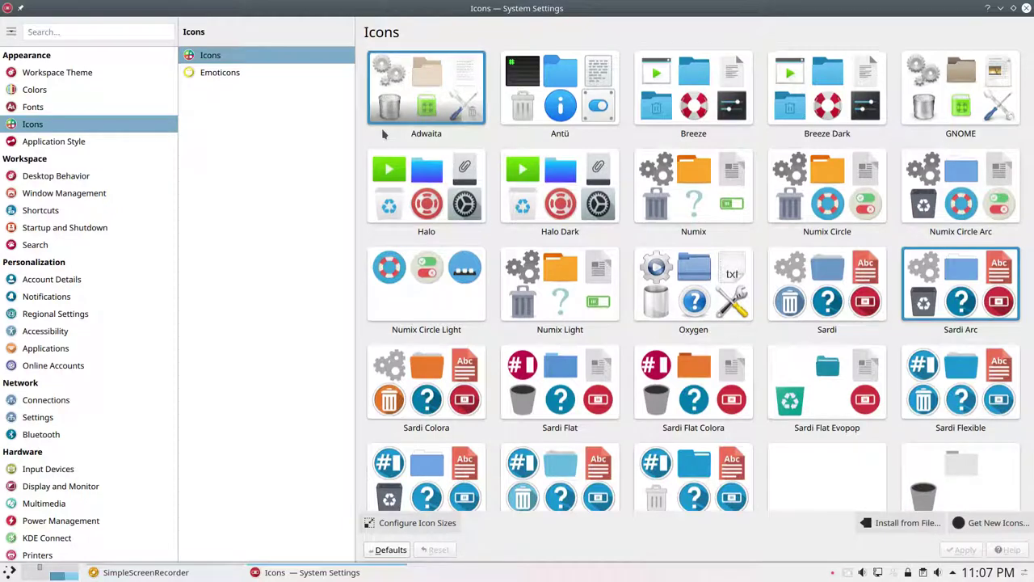
left_click(84, 141)
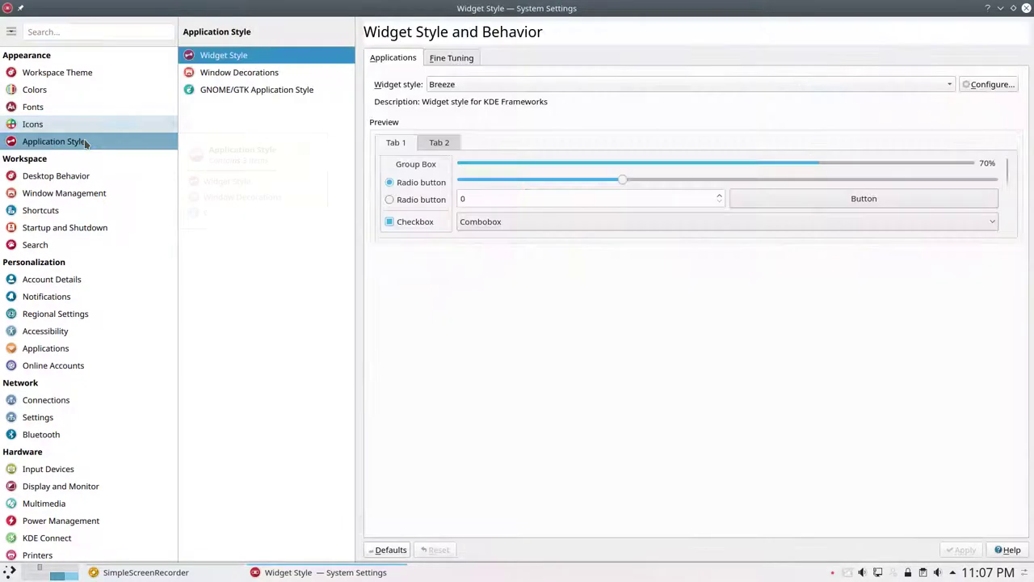
left_click(234, 73)
left_click(241, 90)
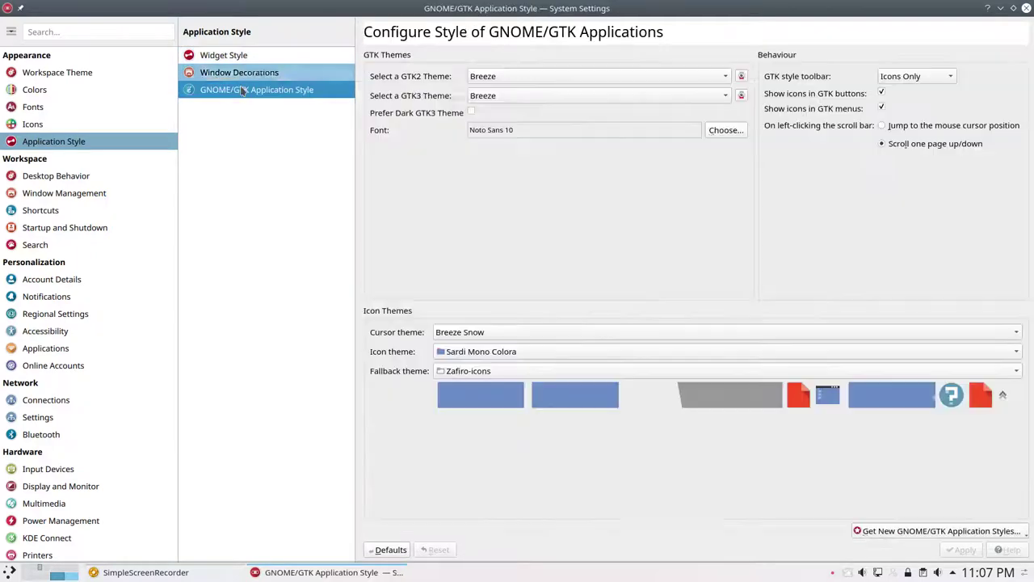
Step: Set GTK icon theme Sardi Arc, cursor theme Breeze, fallback icon theme Sardi, and apply
left_click(494, 353)
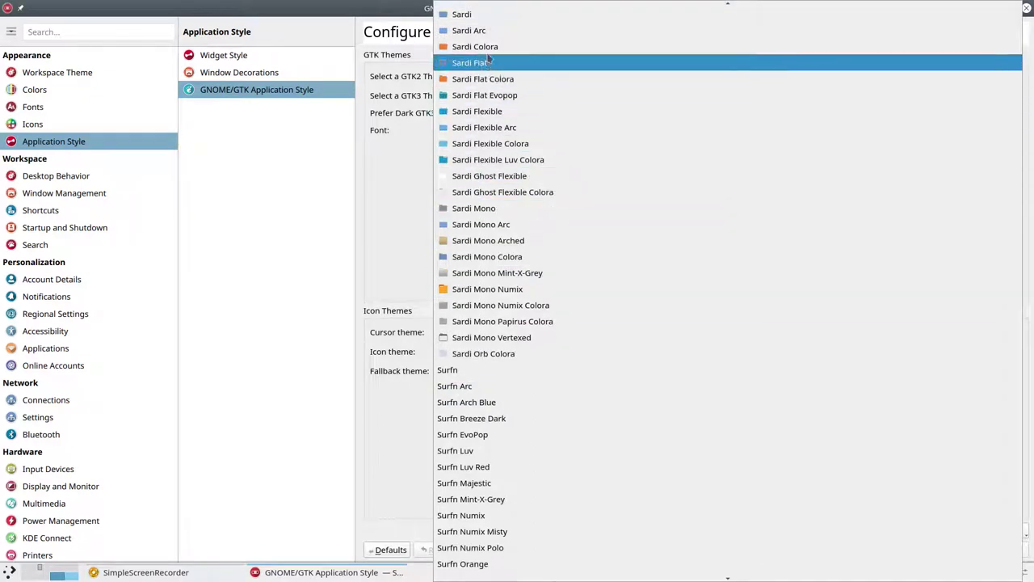
left_click(469, 30)
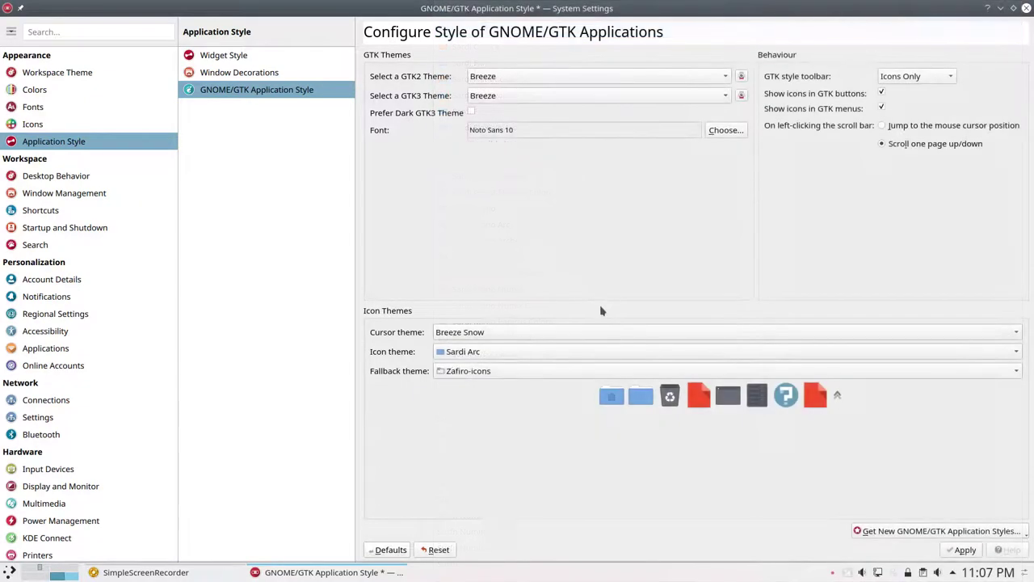
left_click(480, 332)
left_click(481, 315)
left_click(479, 374)
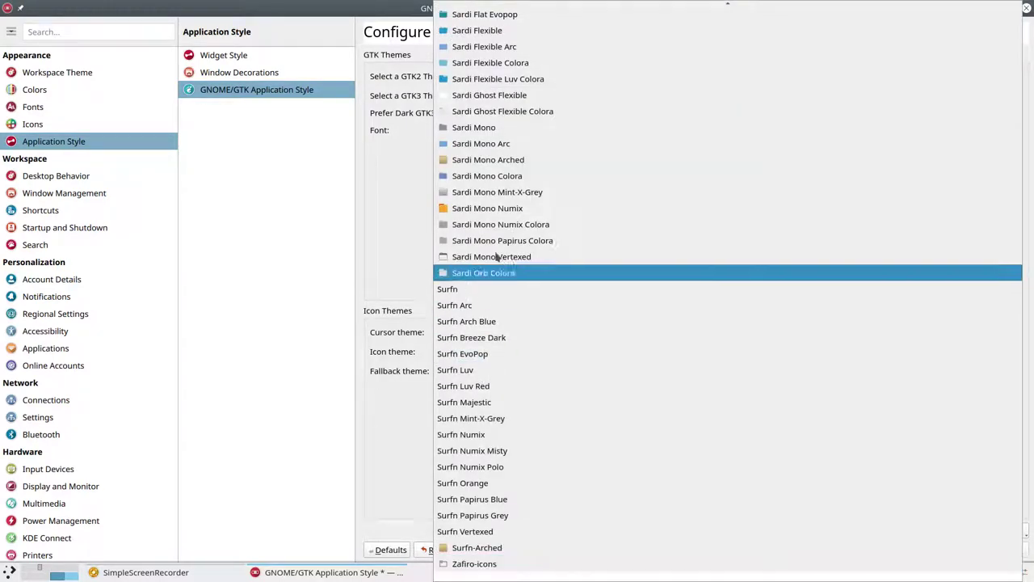
scroll(497, 217, "up", 4)
scroll(496, 218, "up", 1)
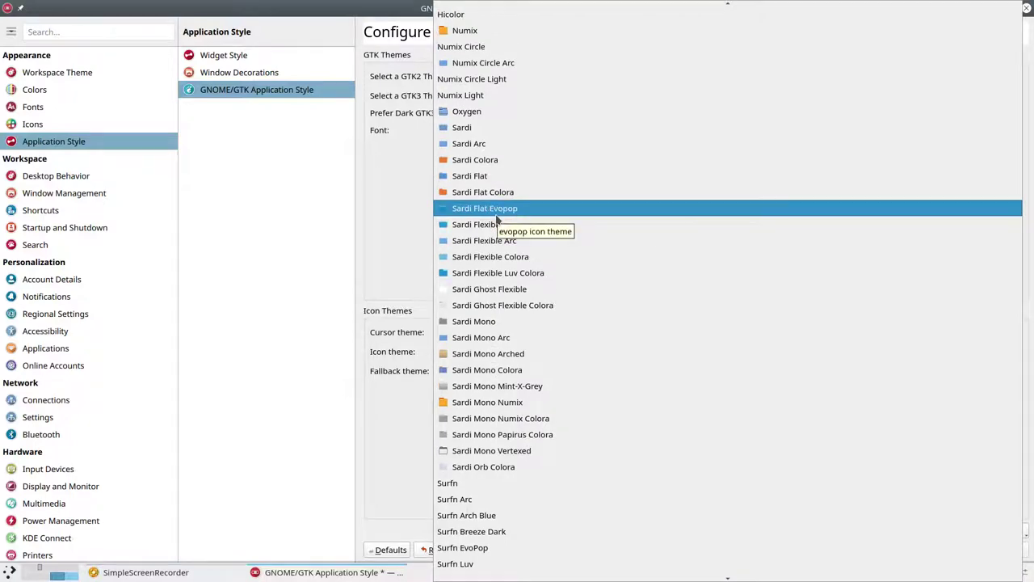
left_click(477, 144)
left_click(471, 373)
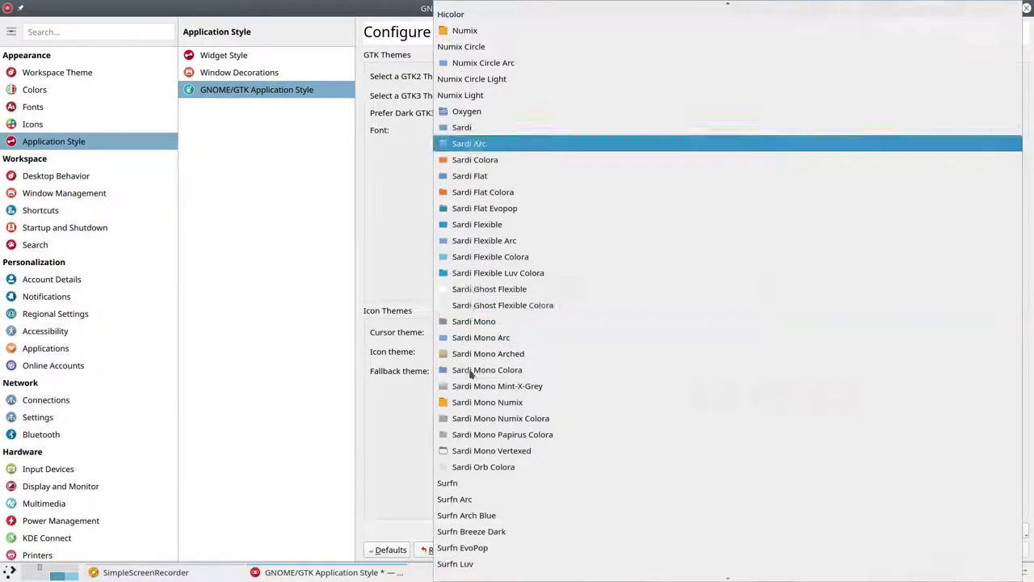
left_click(473, 127)
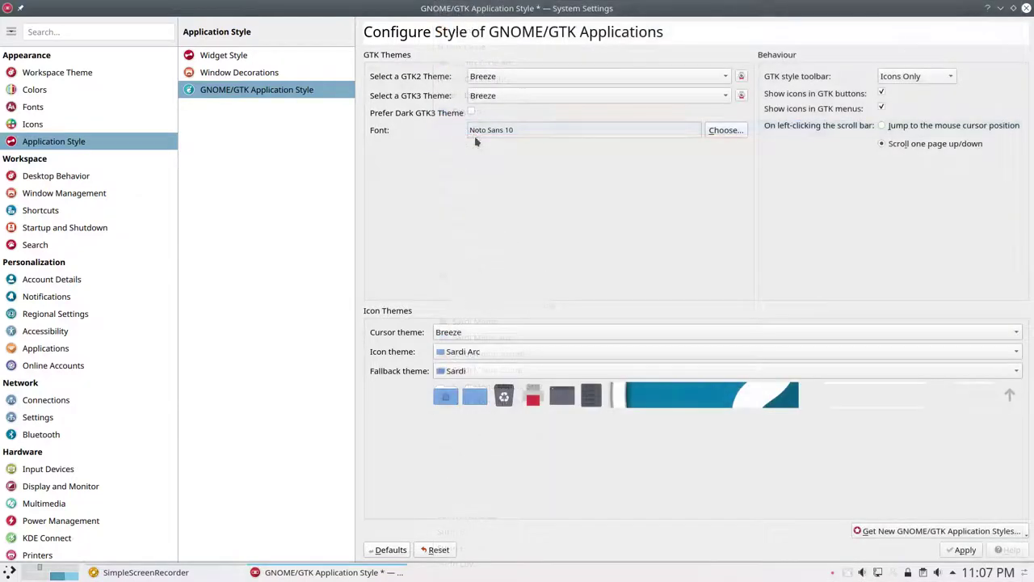
left_click(957, 551)
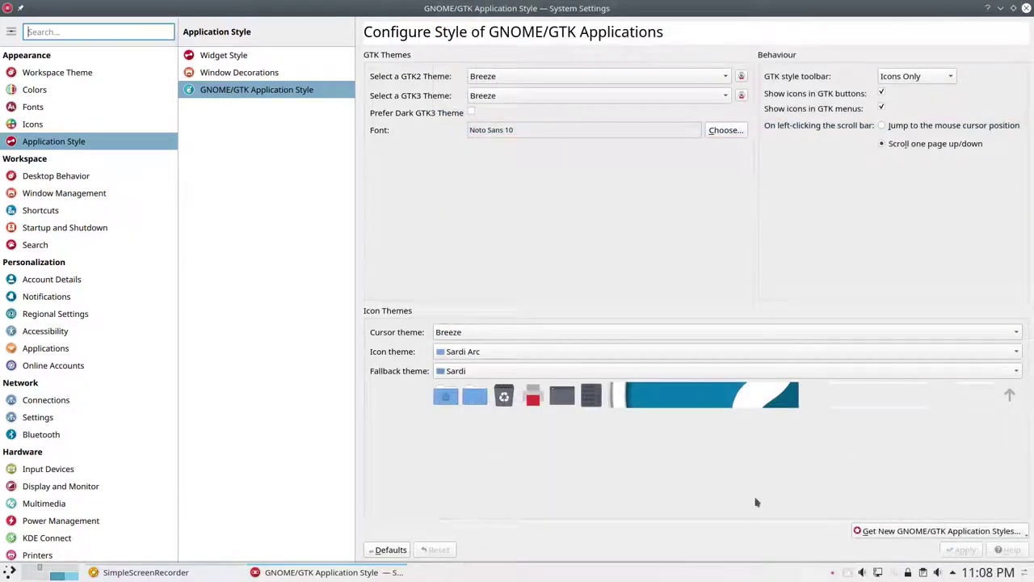
Step: Open Desktop Behavior > Desktop Effects and scroll through the list of effects
left_click(74, 176)
left_click(239, 72)
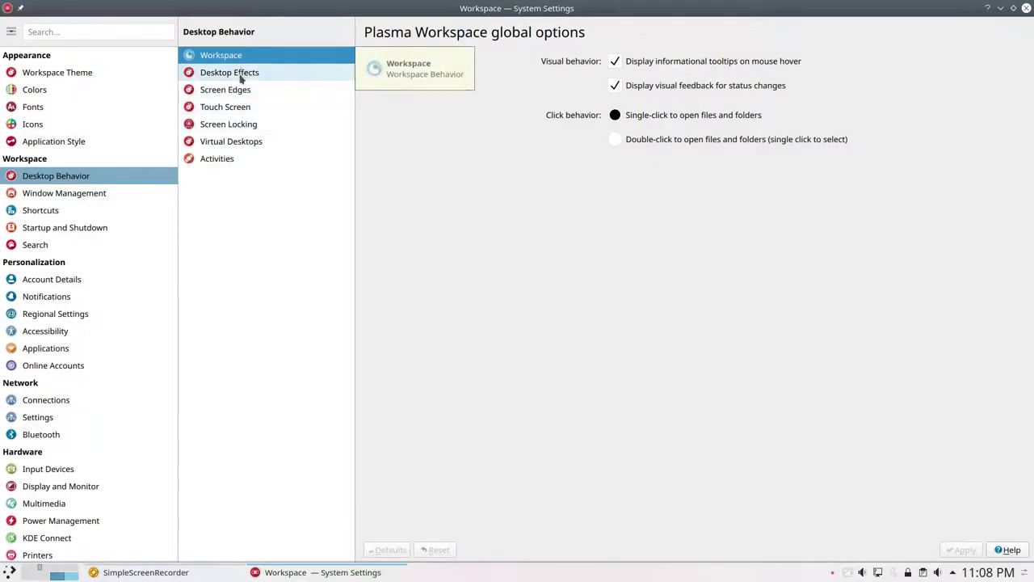
scroll(541, 321, "down", 10)
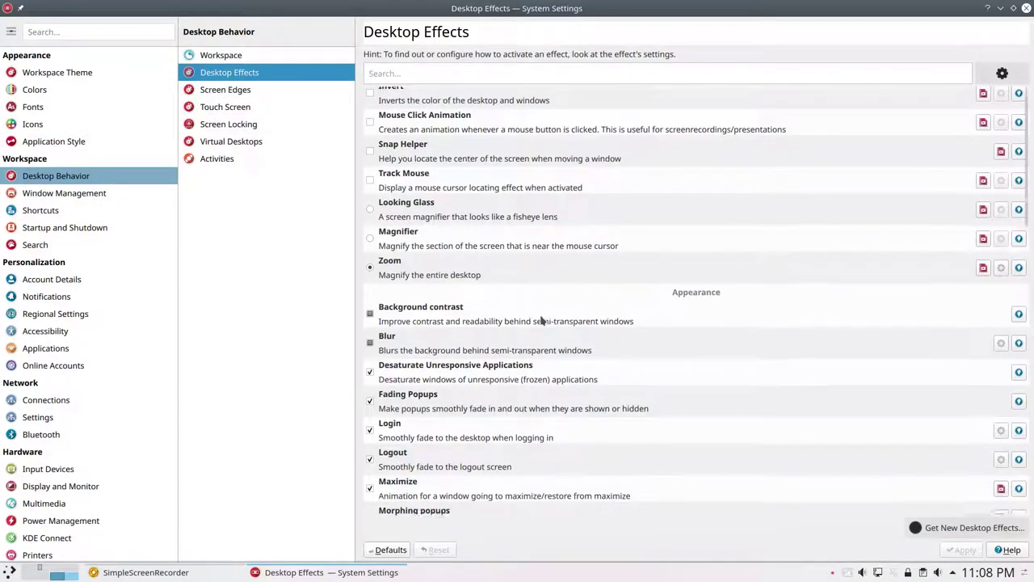
scroll(542, 321, "down", 3)
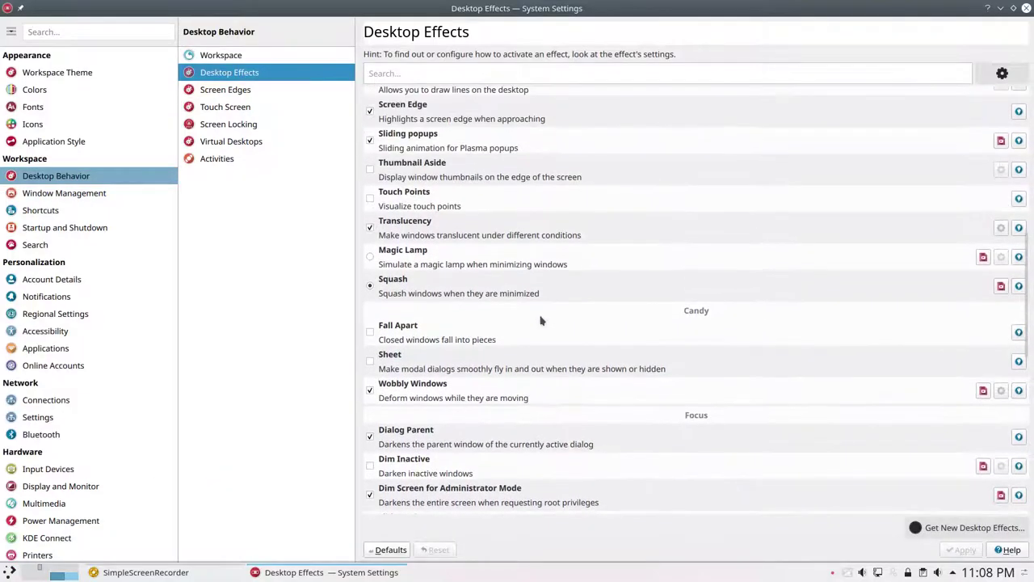
scroll(447, 395, "down", 3)
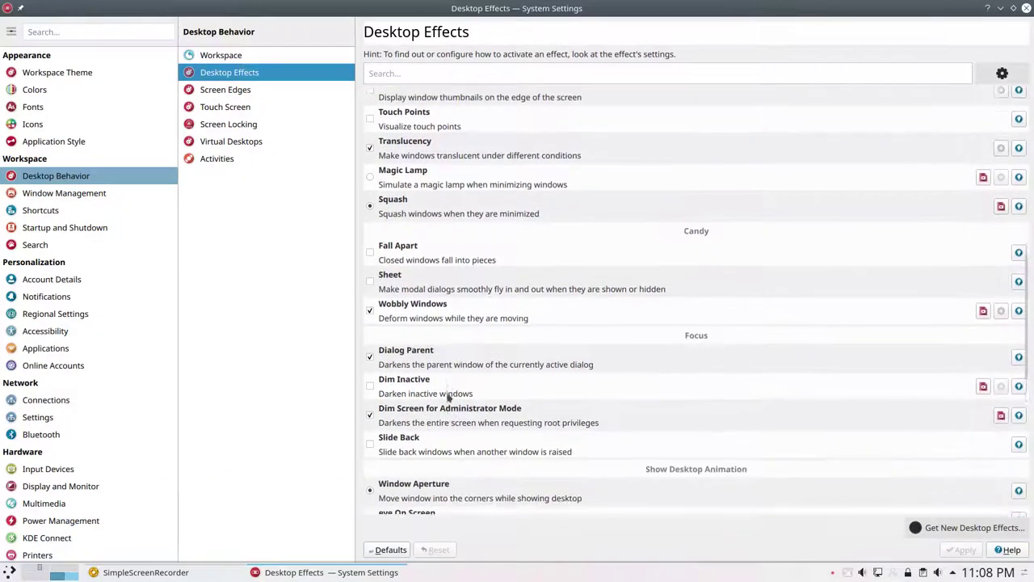
scroll(446, 396, "down", 1)
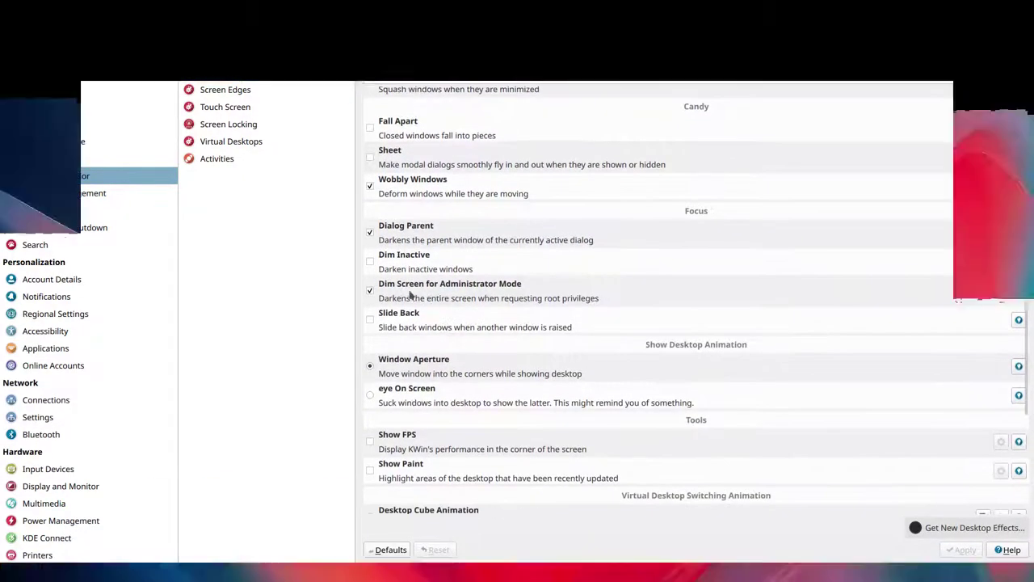
Step: Launch GParted via 'gpar', cancel its password prompt, then open Virtual Desktops
left_click(9, 570)
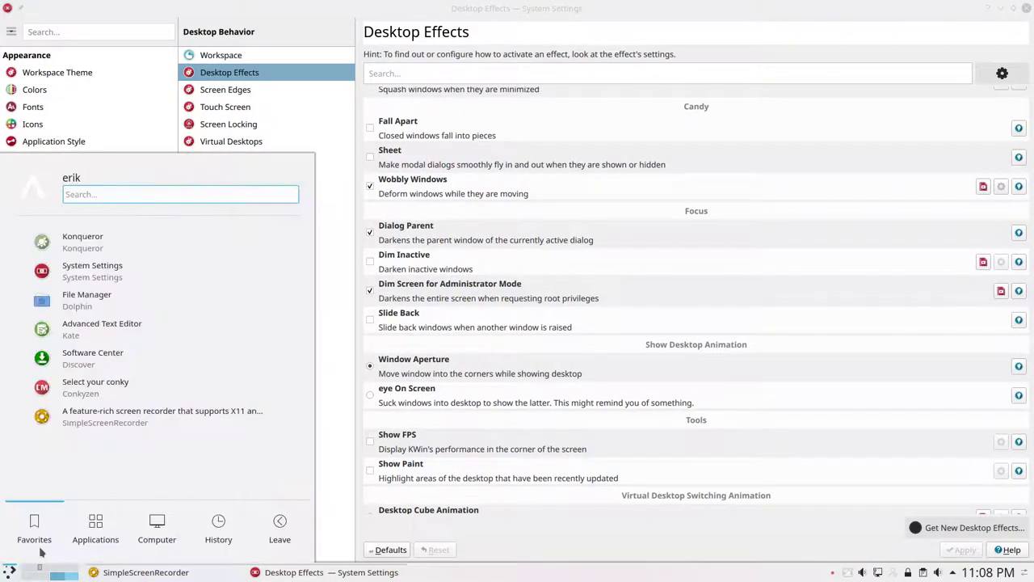
type("gpar")
key("Return")
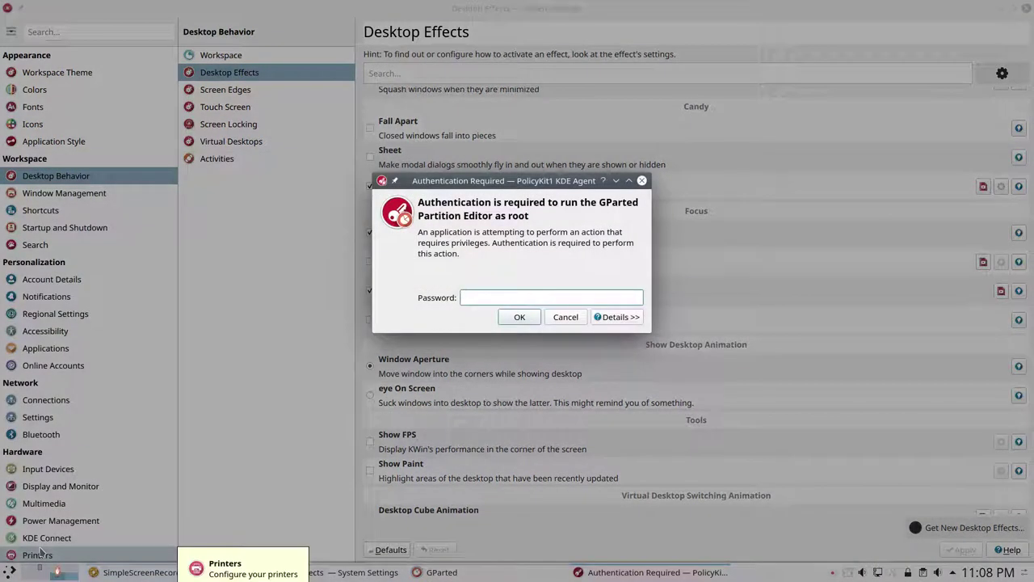
left_click(576, 320)
scroll(558, 342, "down", 7)
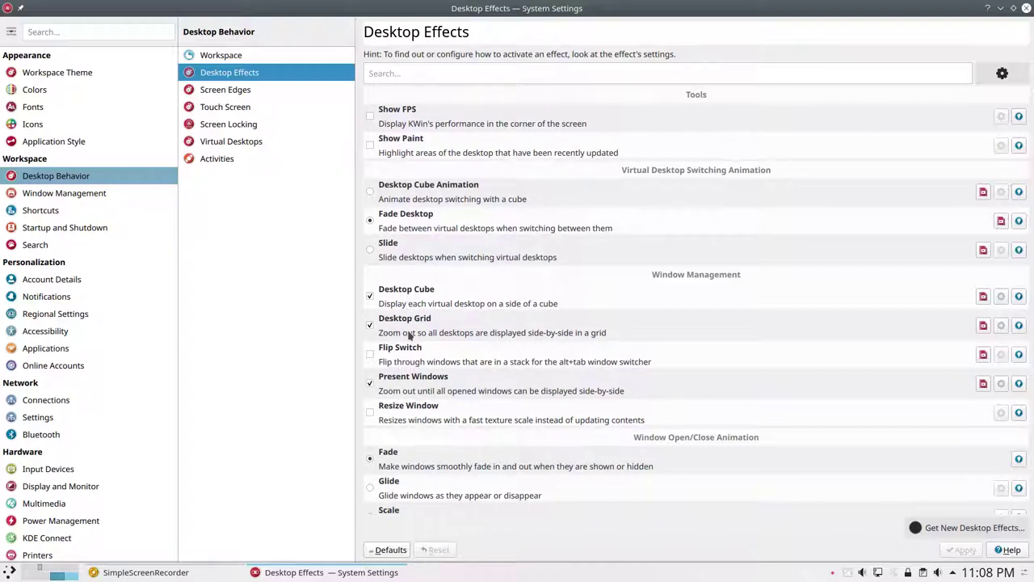
scroll(417, 482, "down", 1)
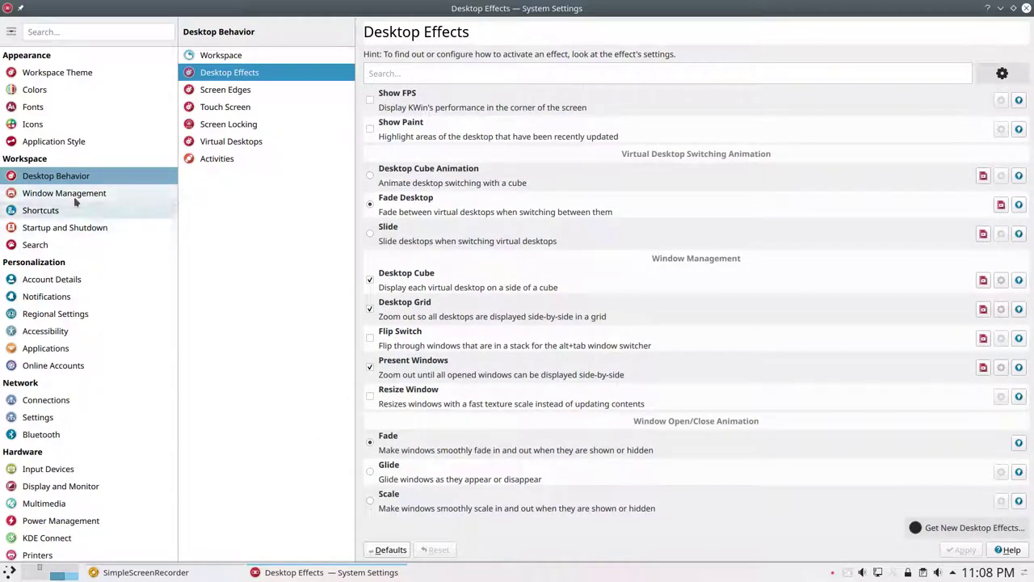
left_click(220, 142)
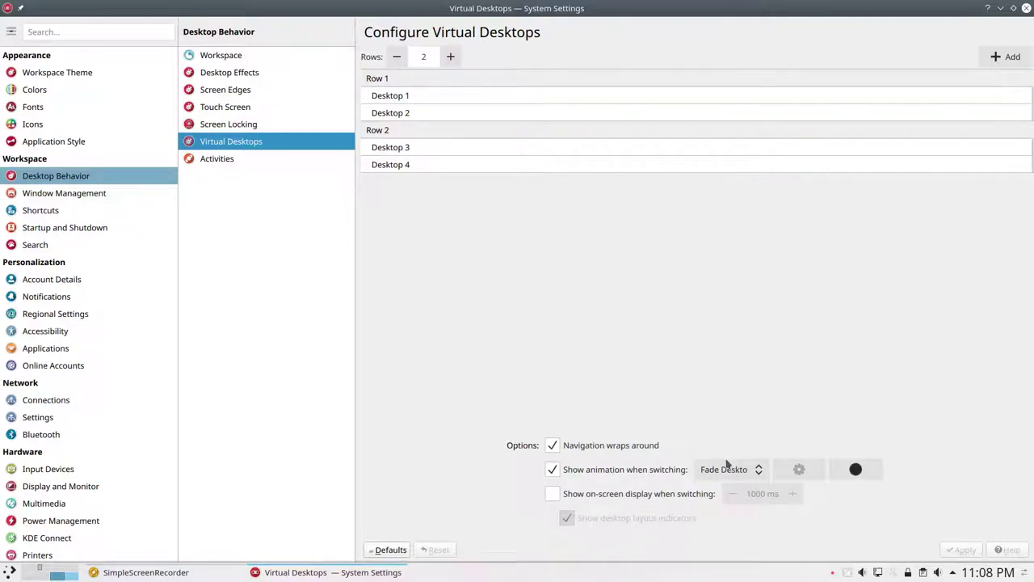
Step: Go from Window Management to Shortcuts > Custom Shortcuts
mouse_move(84, 196)
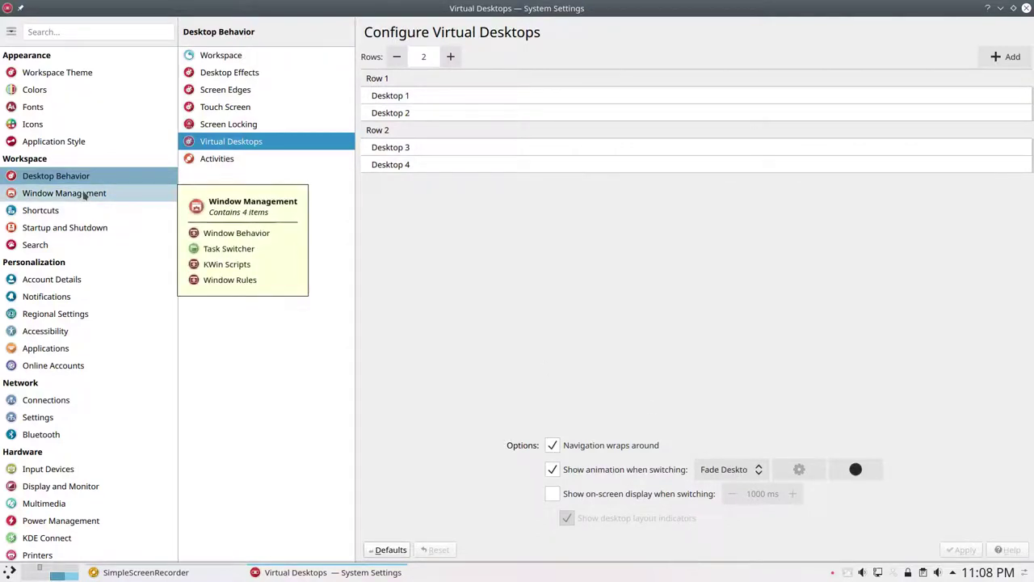
left_click(84, 197)
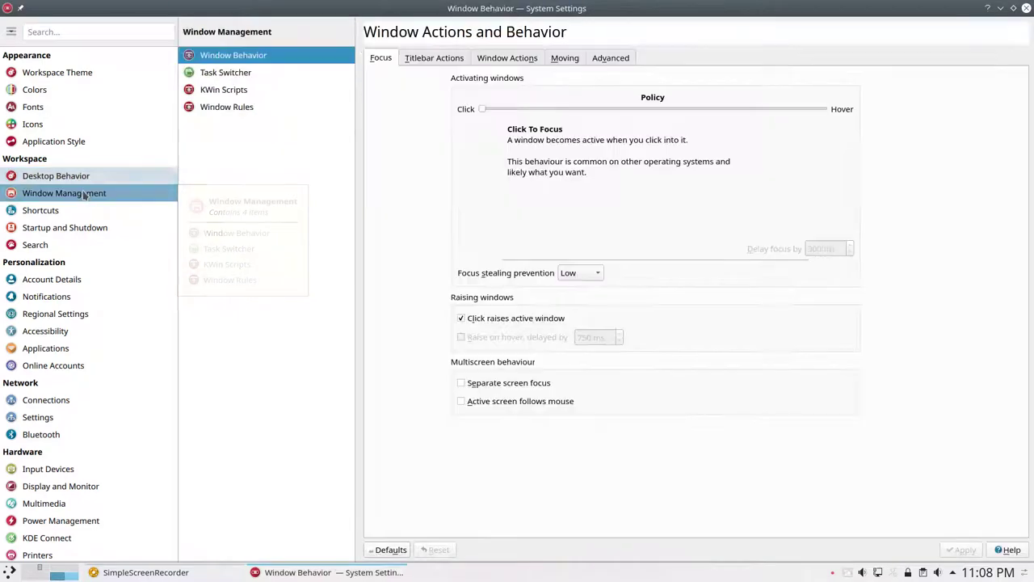
left_click(56, 210)
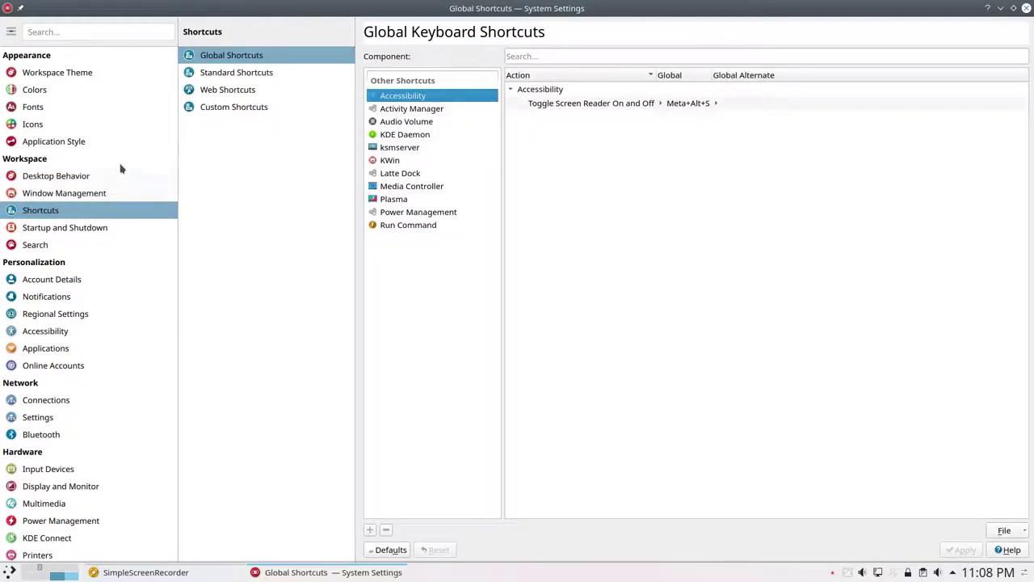
left_click(228, 108)
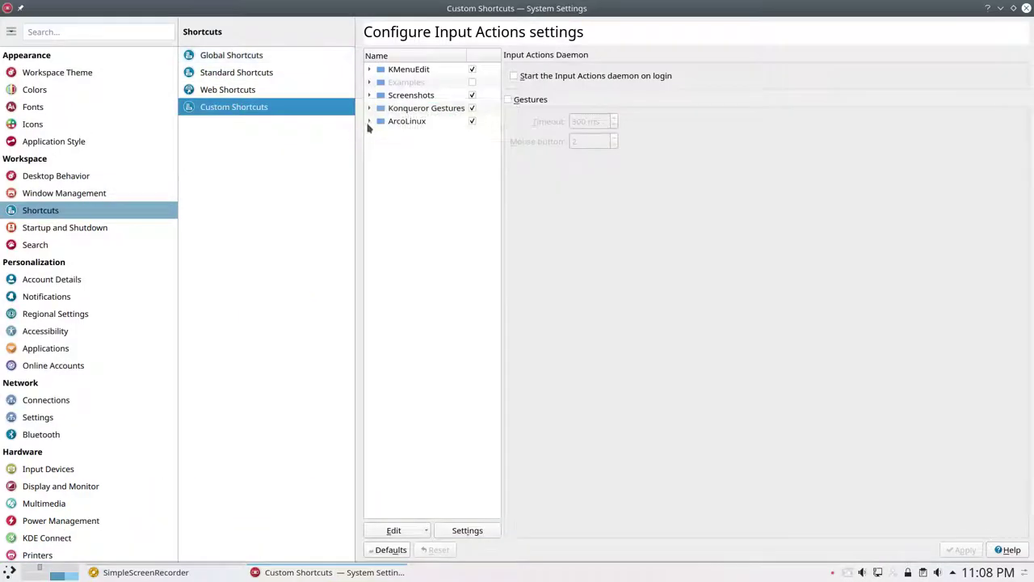
Step: Expand ArcoLinux, check triggers of systemsettings5, ksysguard and shutdown, then show the desktop
left_click(369, 122)
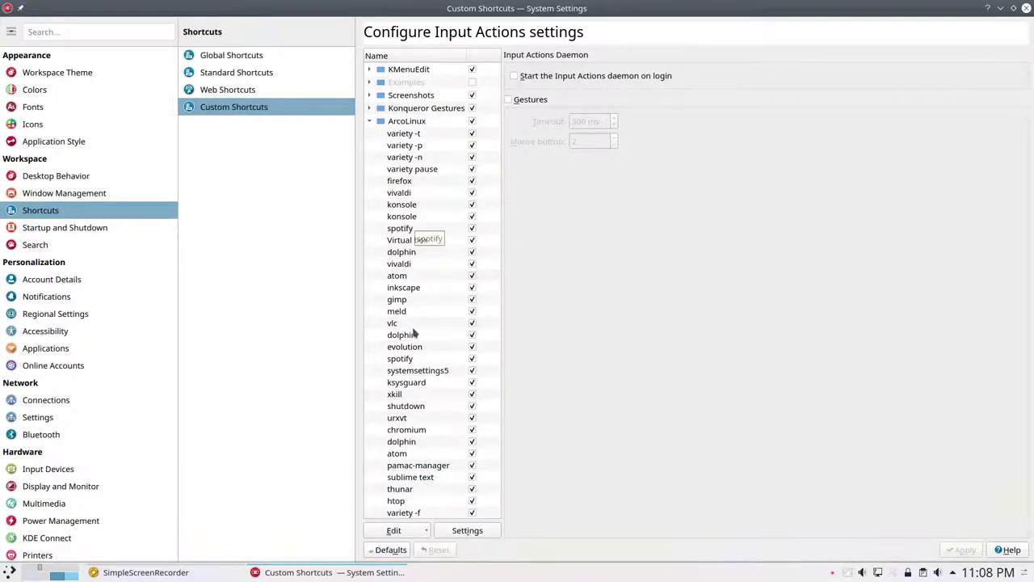
left_click(426, 372)
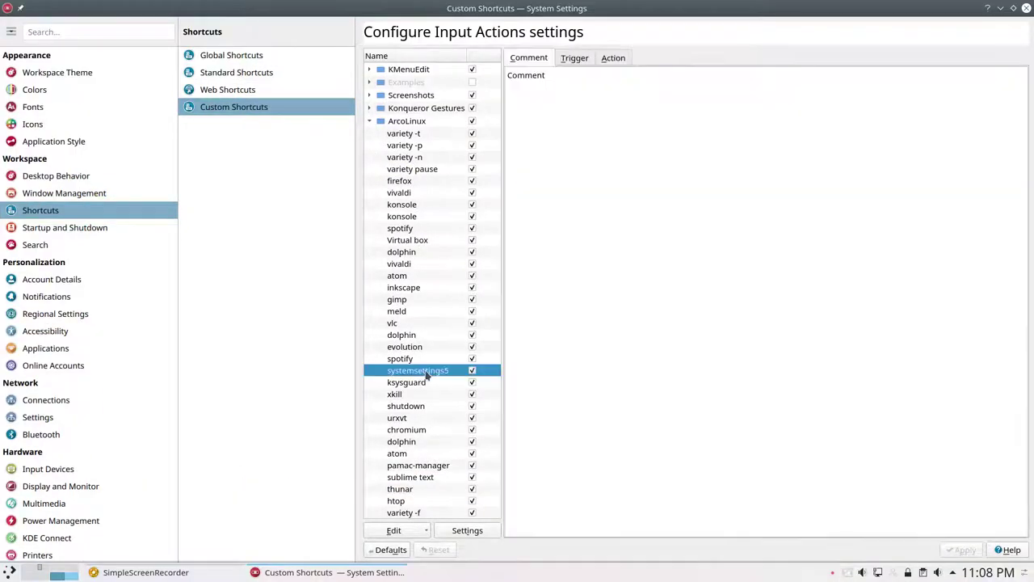
left_click(576, 62)
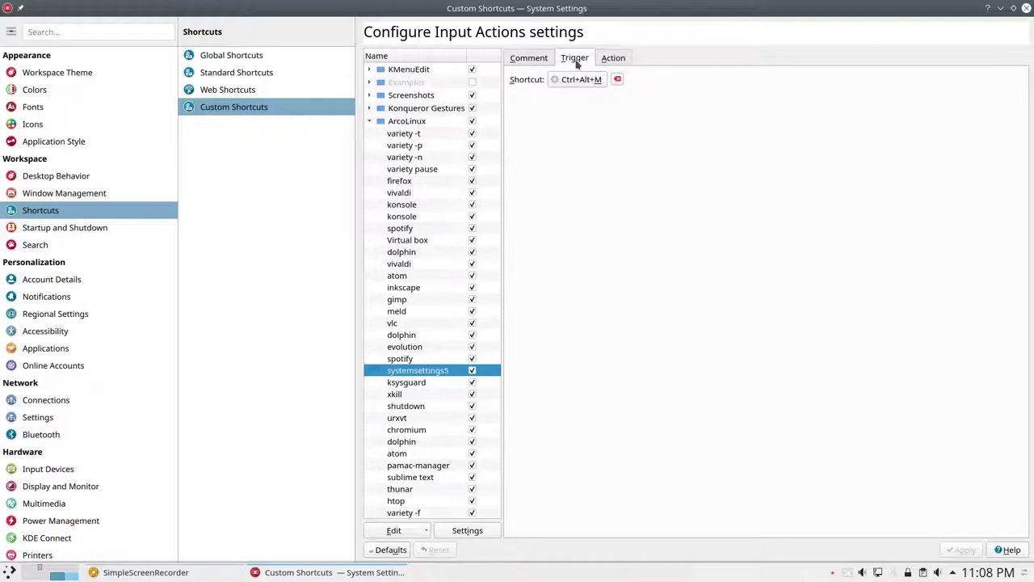
left_click(432, 384)
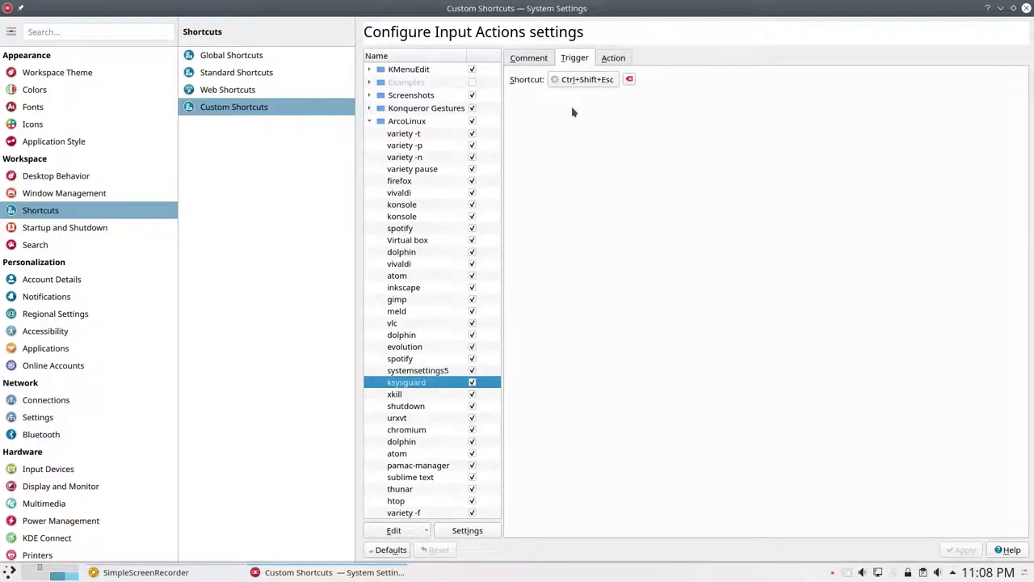
left_click(419, 407)
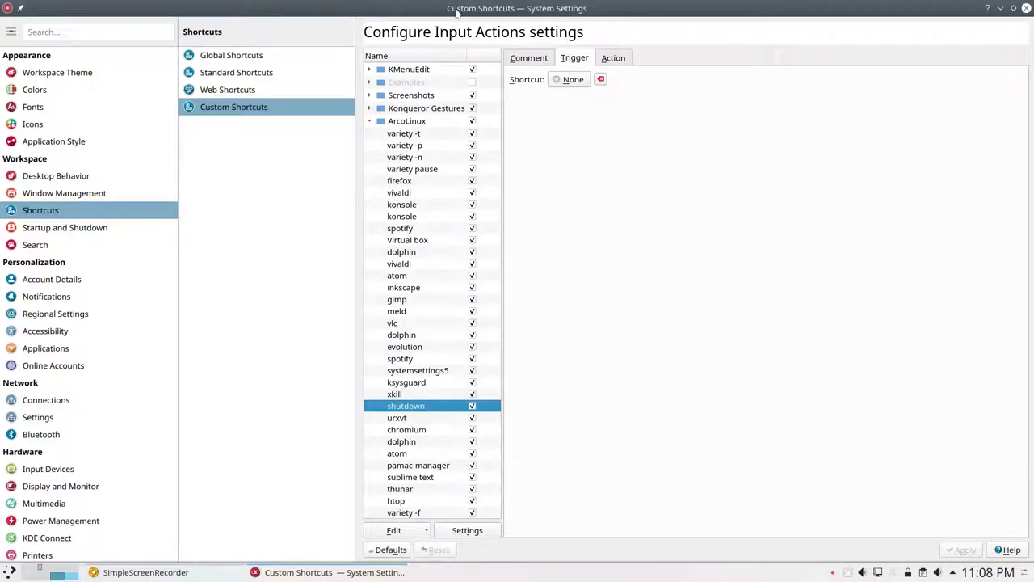
key("super+d")
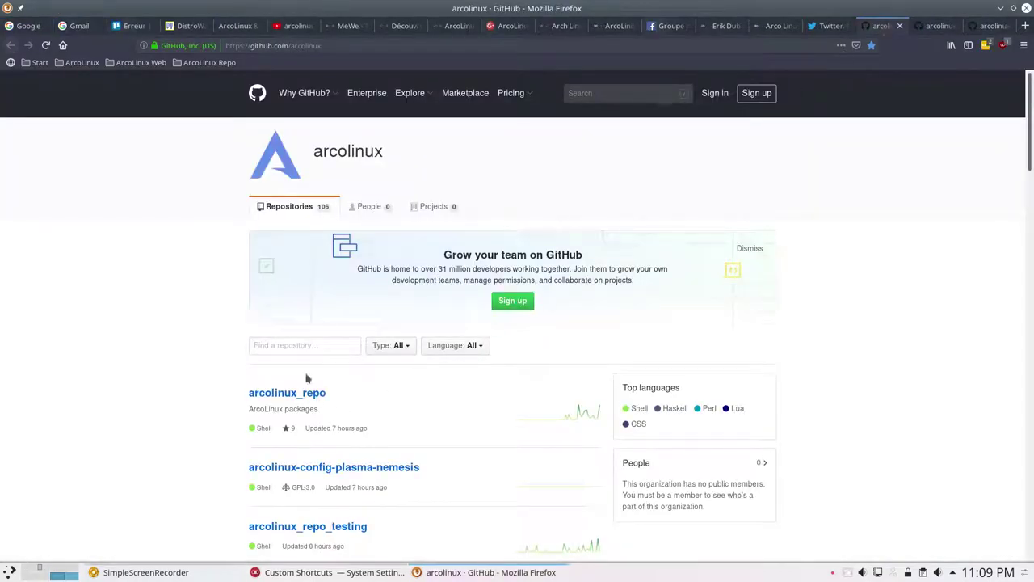
Step: Search the arcolinux repositories for 'plasma'
left_click(302, 347)
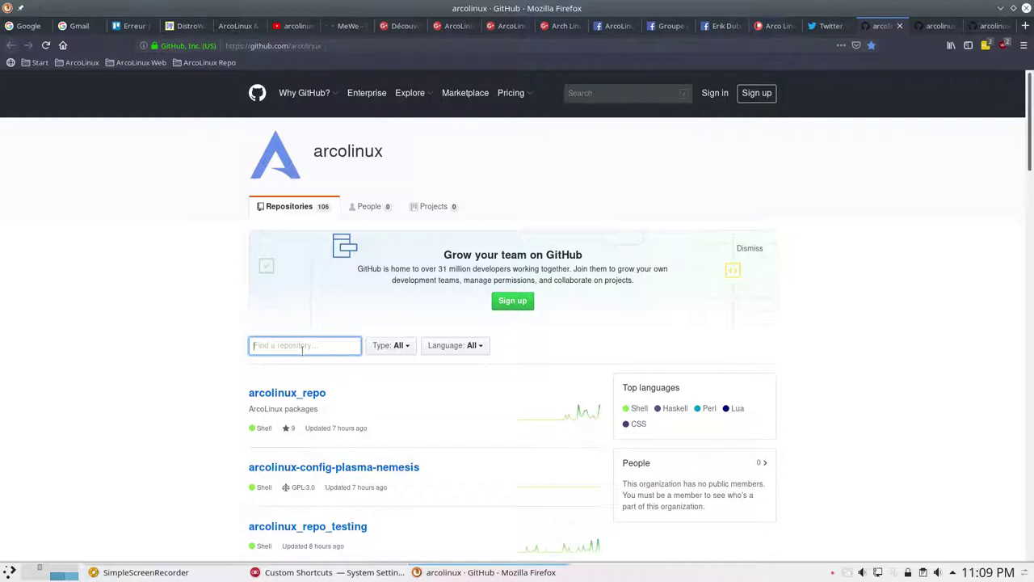
type("plasma")
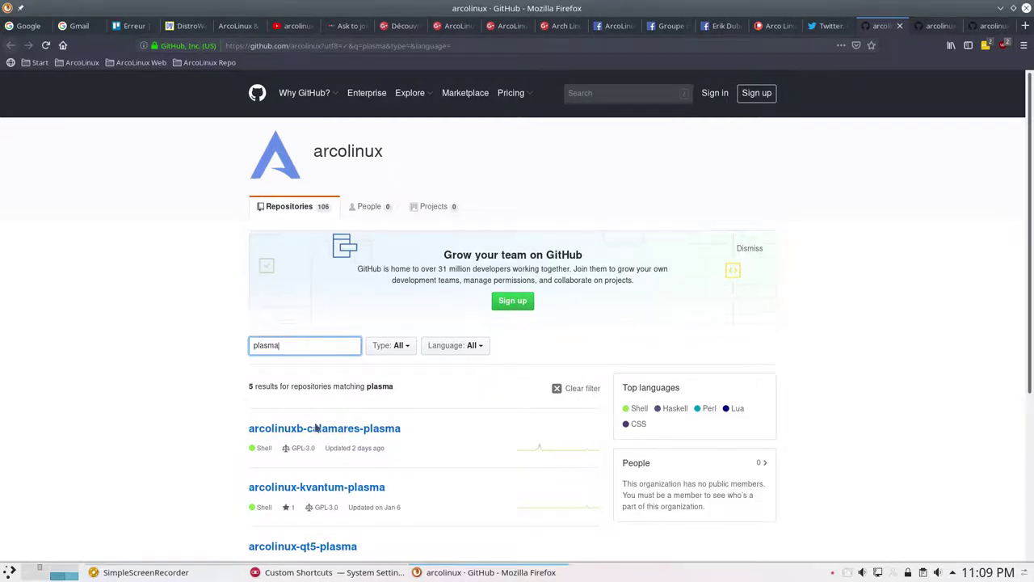
scroll(317, 428, "down", 3)
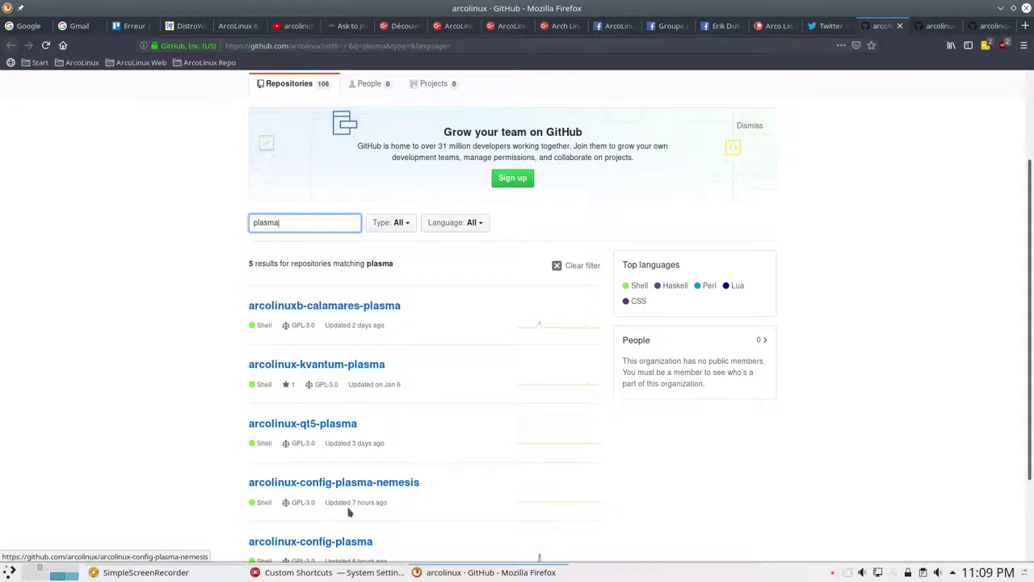
scroll(349, 511, "down", 2)
Step: Open arcolinux-config-plasma, then etc/skel > .config > khotkeysrc
left_click(335, 449)
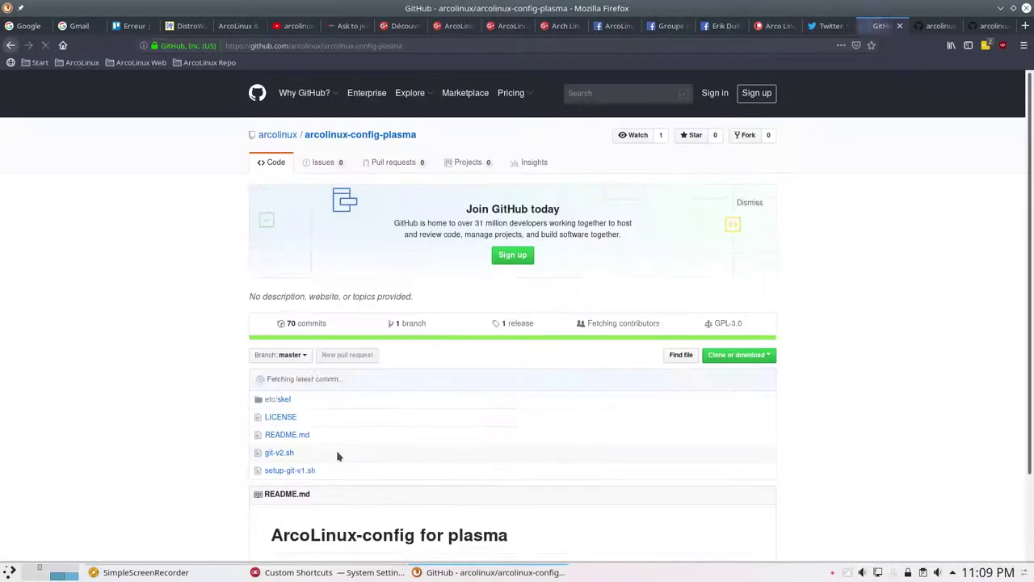
left_click(281, 399)
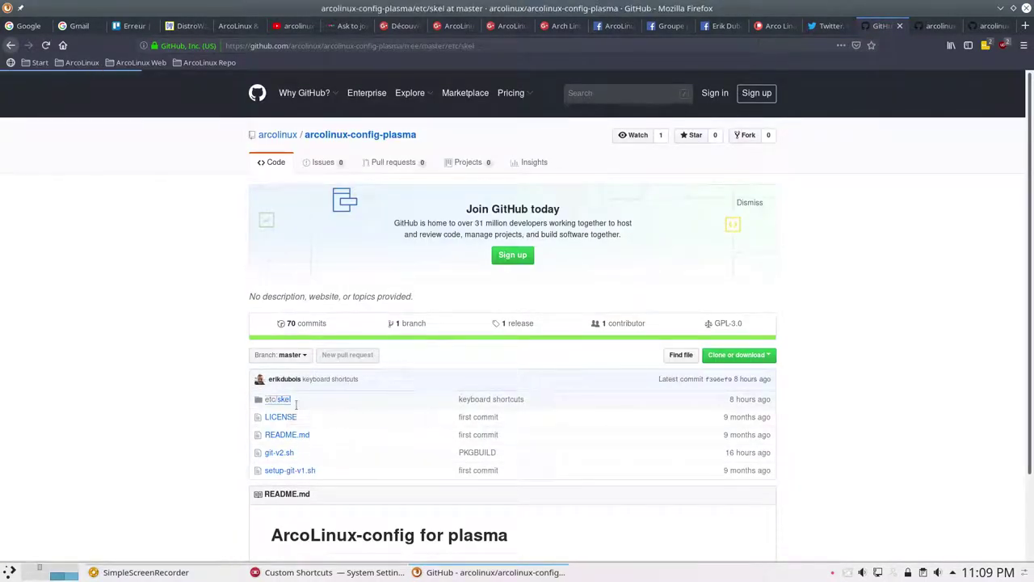
left_click(282, 254)
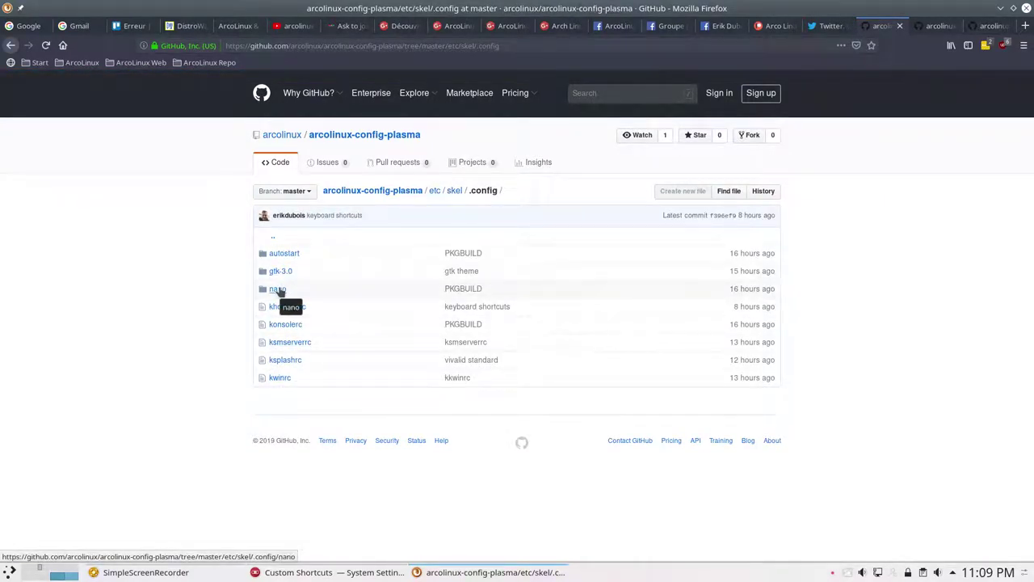
left_click(287, 309)
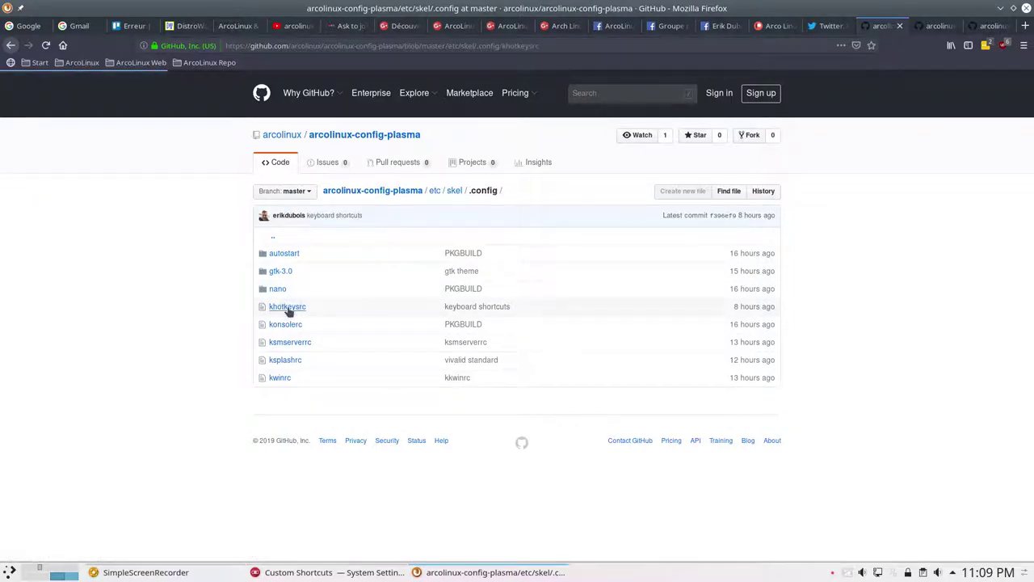
Step: Find 'shut' in khotkeysrc and copy 'qdbus org.kde.ksmserver /KSMServer logout 1 3 3', then return to settings
scroll(355, 416, "down", 5)
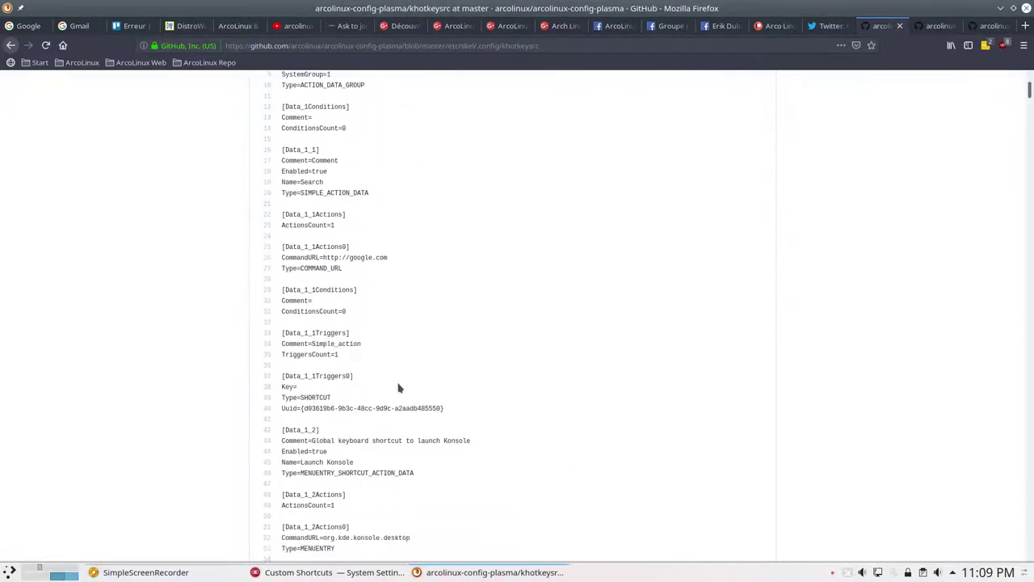
key("ctrl+f")
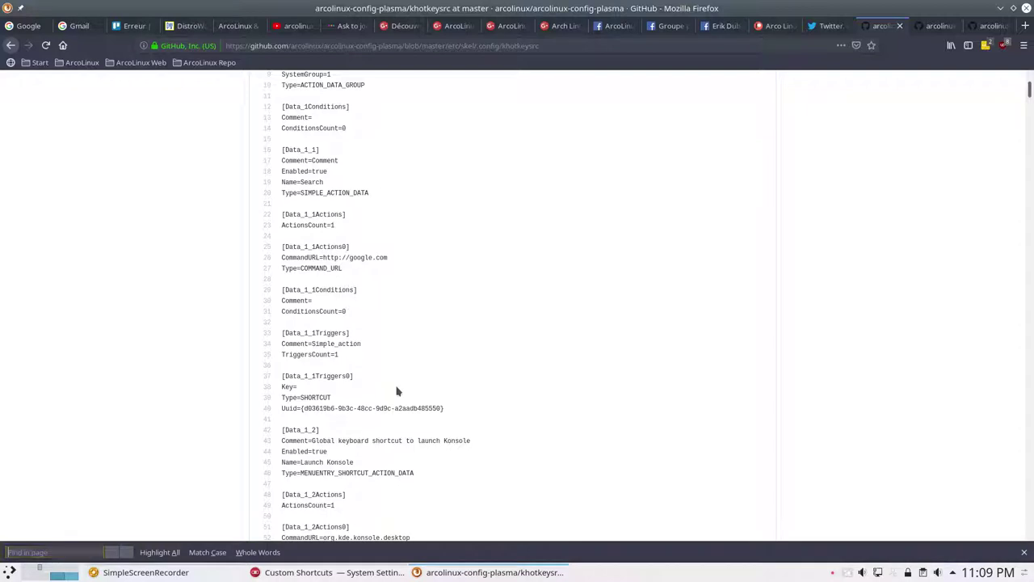
type("shutd")
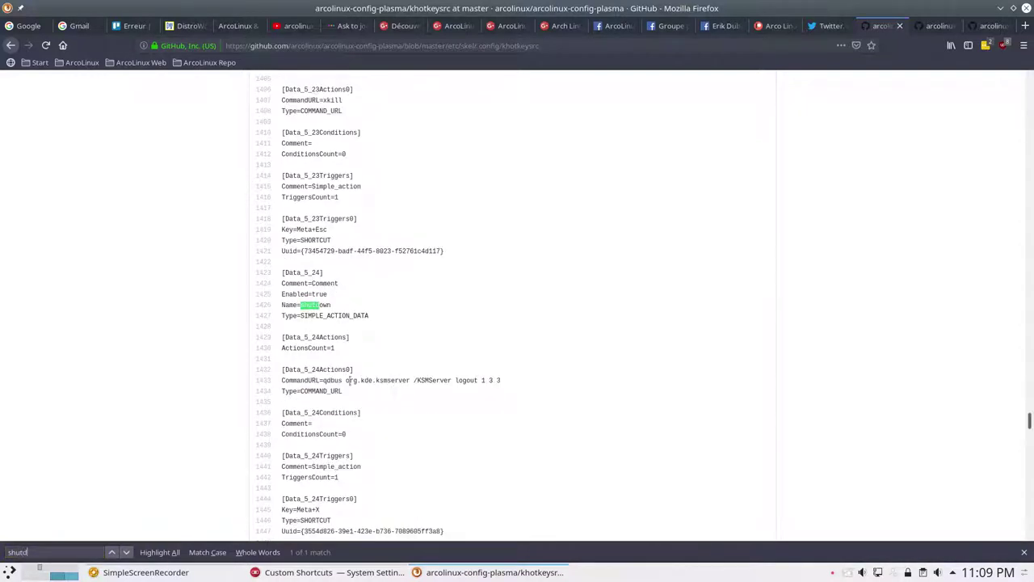
left_click_drag(325, 380, 502, 386)
right_click(495, 379)
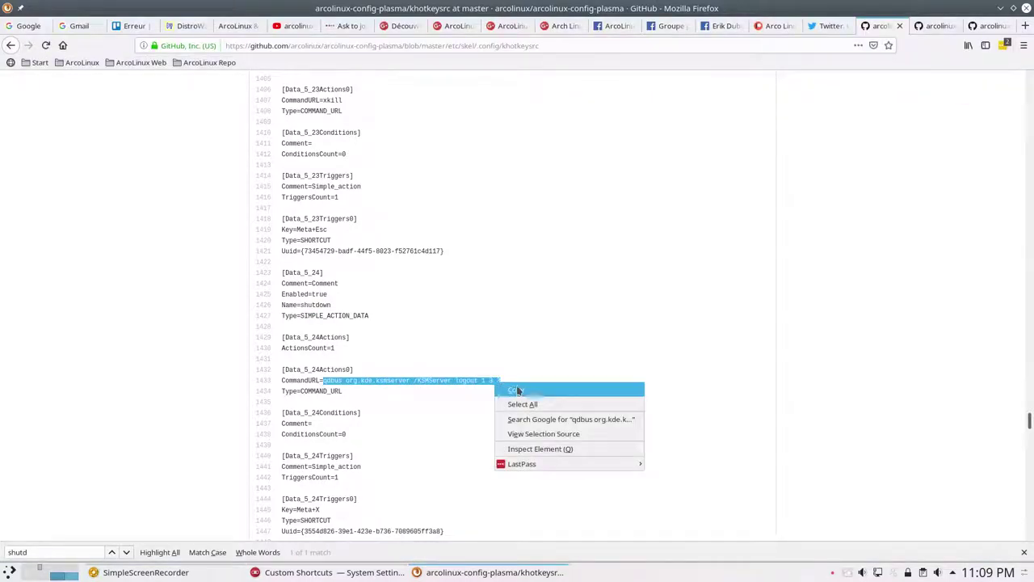
left_click(516, 391)
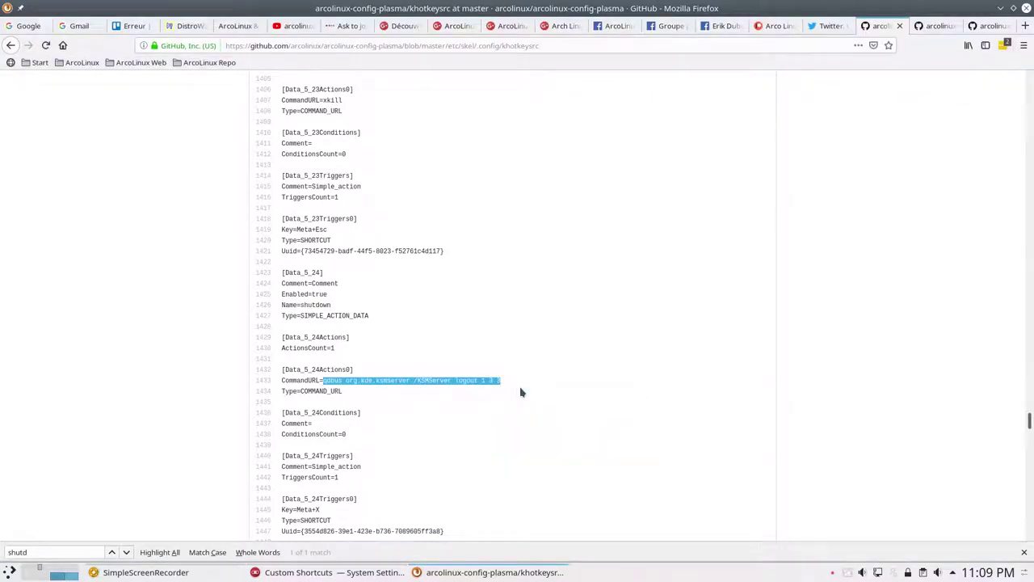
key("alt+Tab")
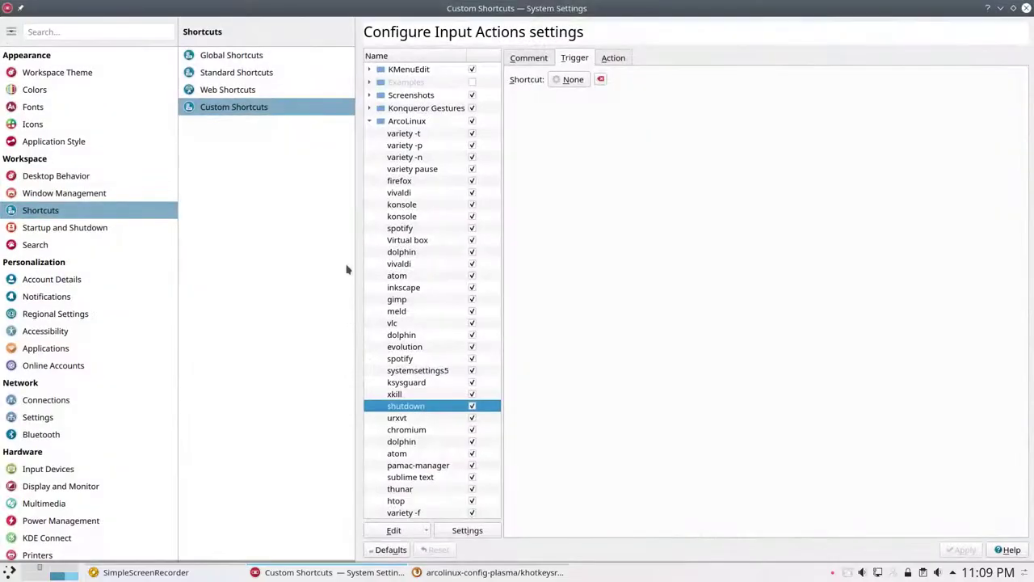
Step: Review the shutdown entry's Action command and Trigger tabs
left_click(612, 58)
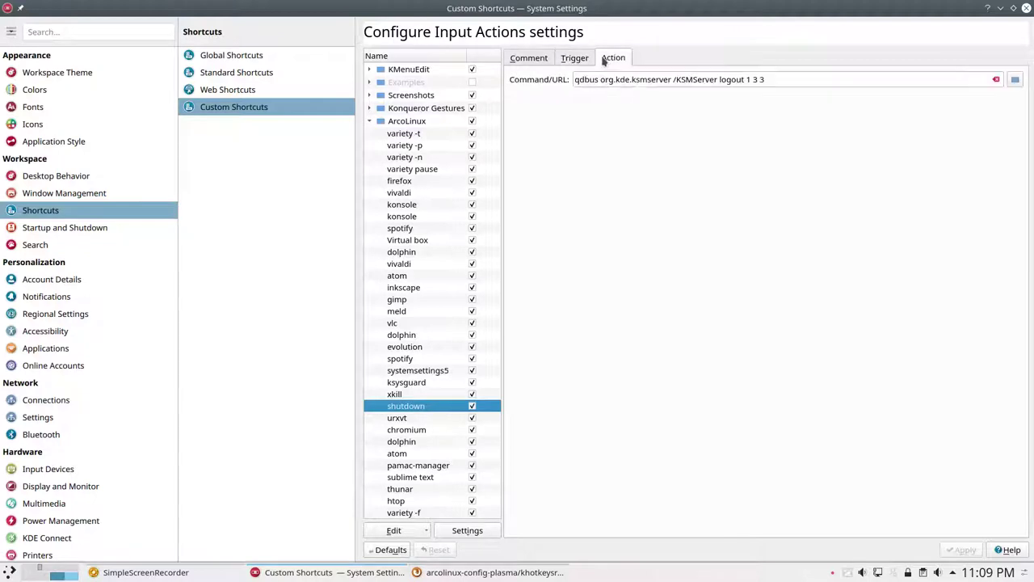
left_click(578, 62)
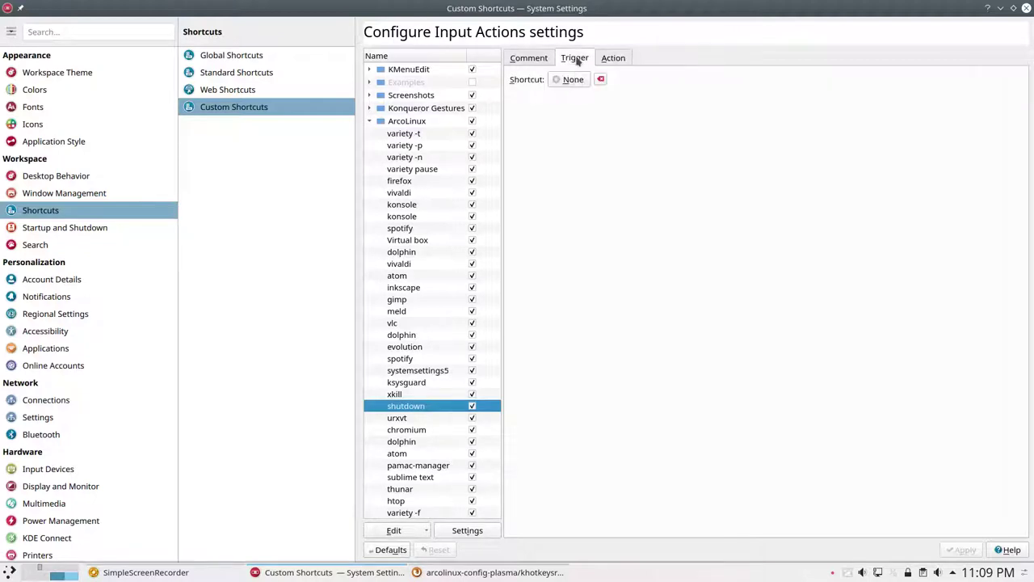
left_click(614, 63)
left_click(577, 63)
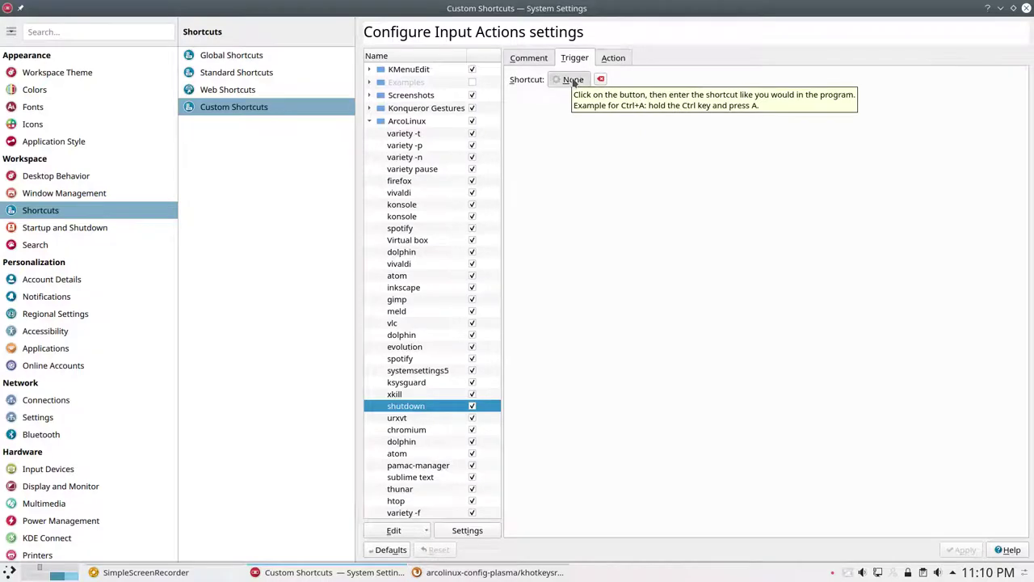
Step: Record Meta+X as the shutdown trigger, reassign it from Latte Dock, and collapse ArcoLinux
left_click(574, 79)
key("super+x")
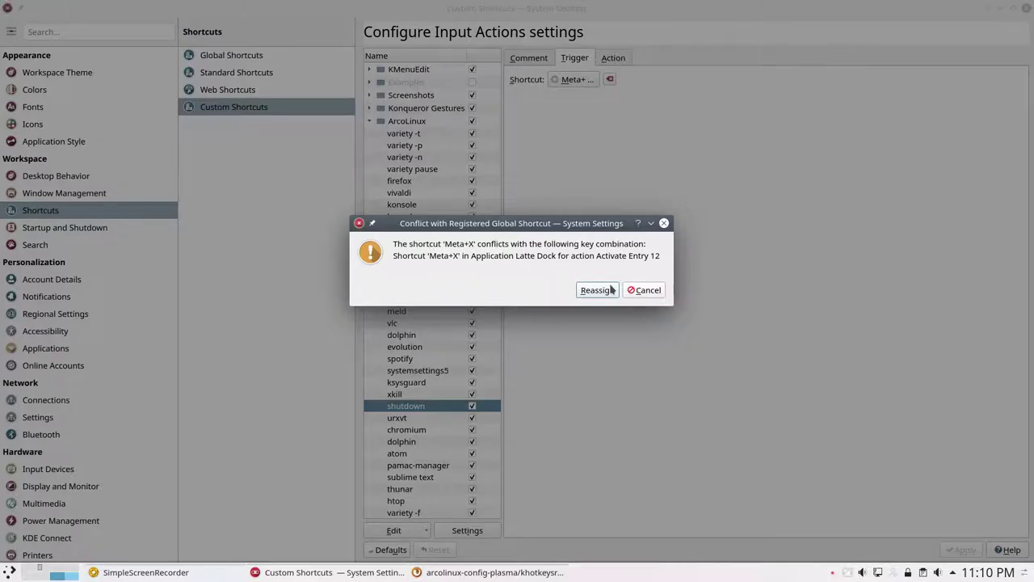
left_click(606, 290)
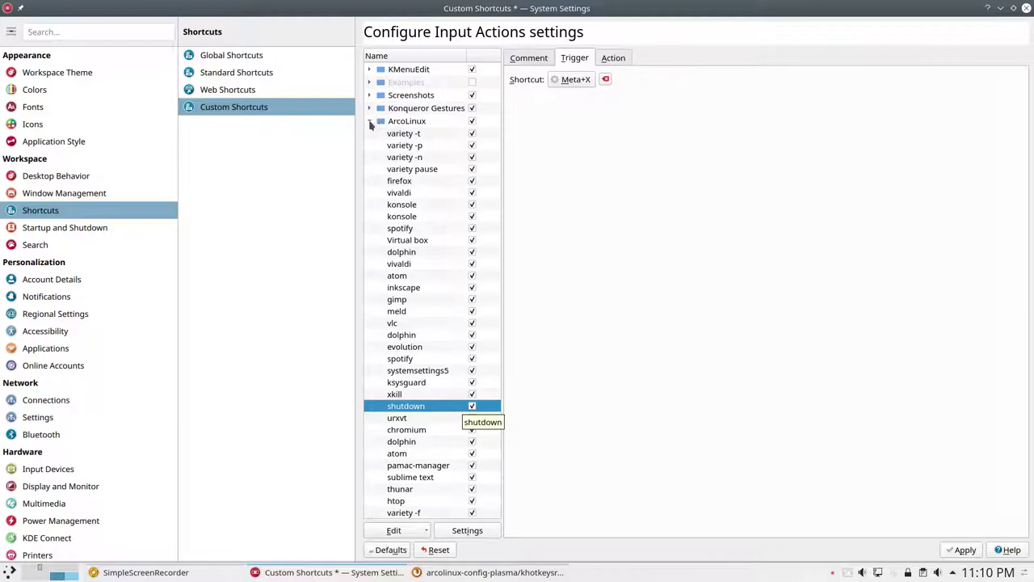
left_click(371, 121)
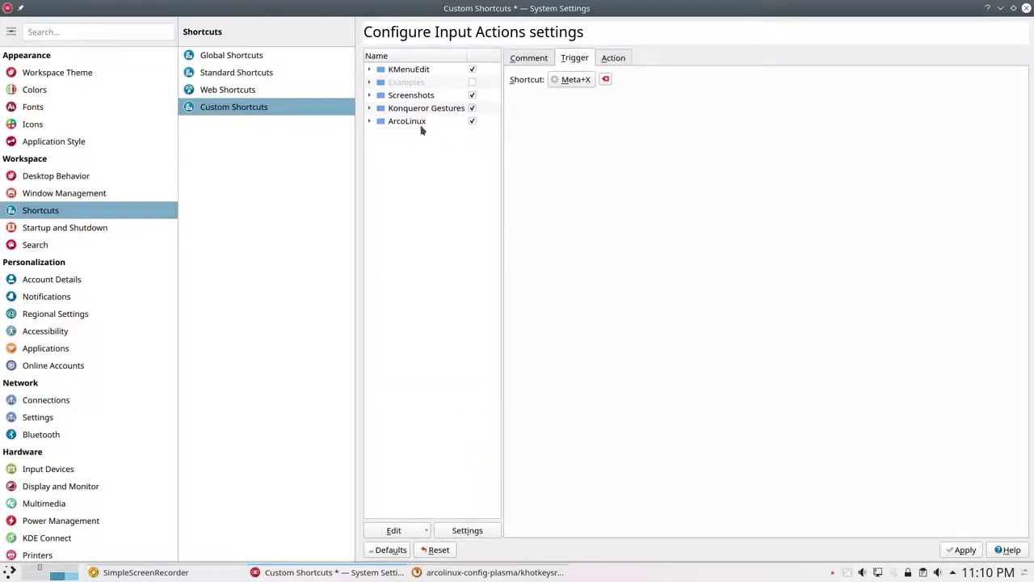
Step: Apply the pending Meta+X shutdown shortcut and drag the ArcoLinux group to the tree top
left_click(412, 122)
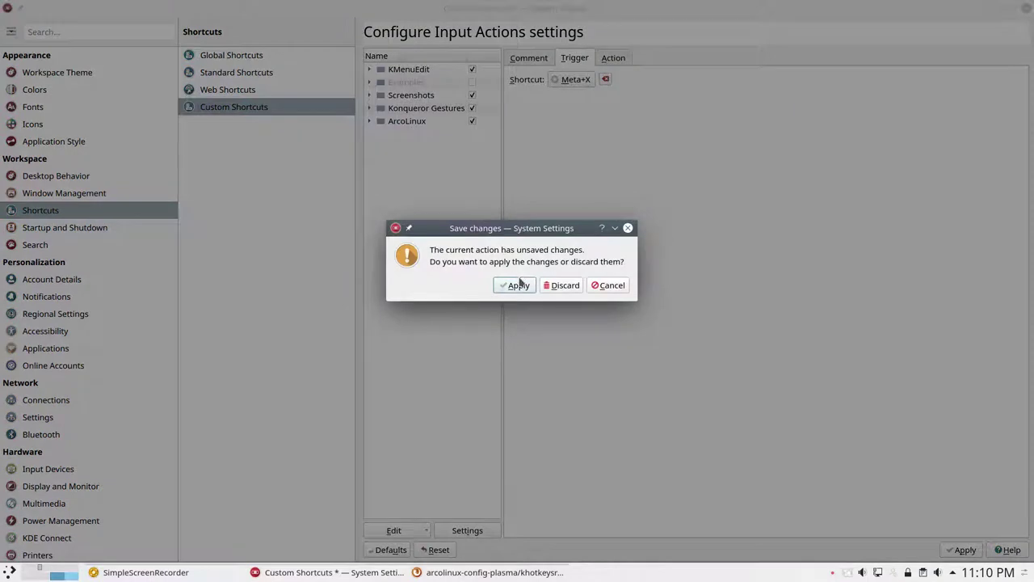
left_click(518, 285)
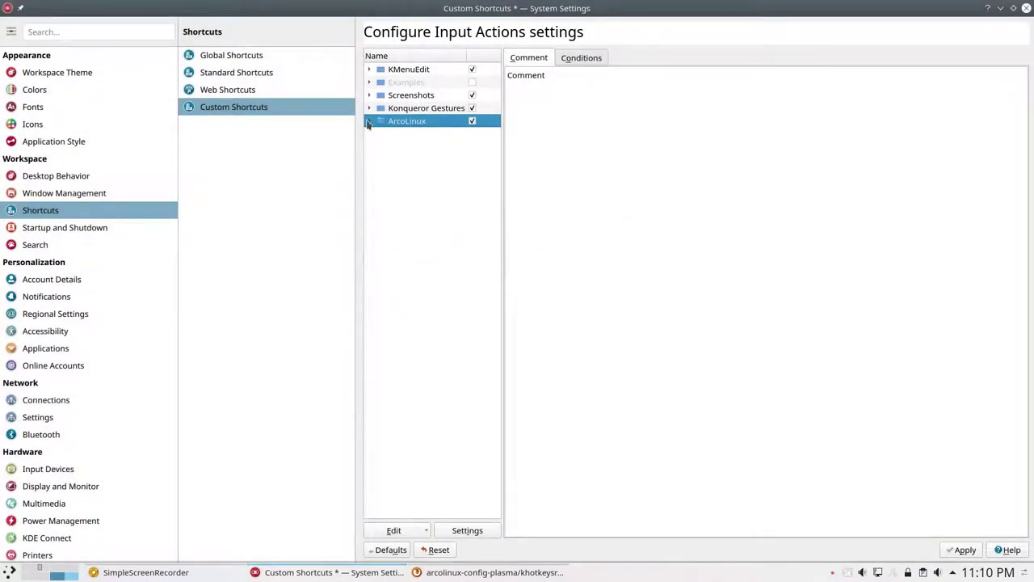
left_click_drag(402, 126, 397, 72)
left_click_drag(399, 68, 399, 69)
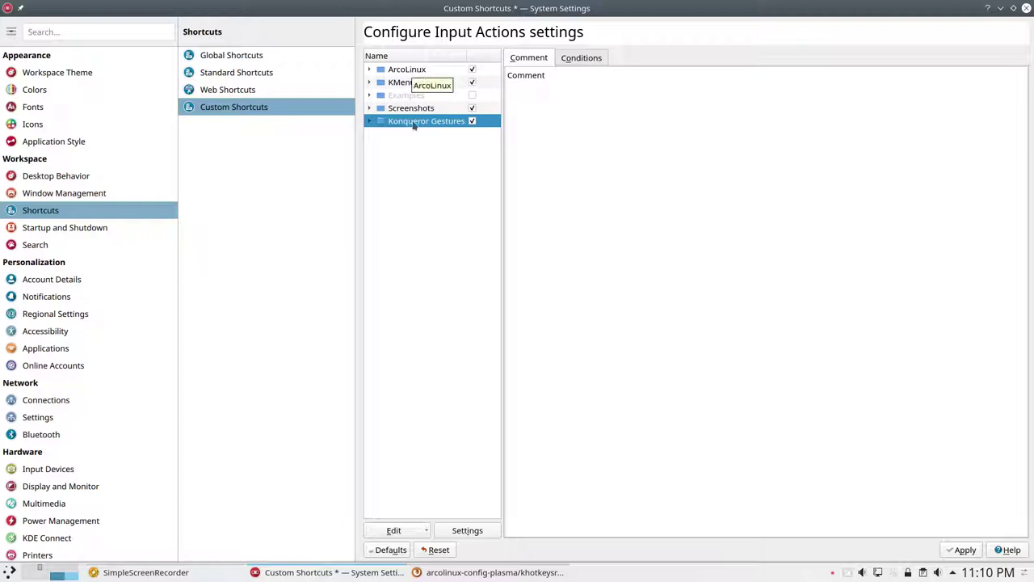
Step: Move the ArcoLinux group back to the bottom and apply all shortcut changes
left_click(413, 164)
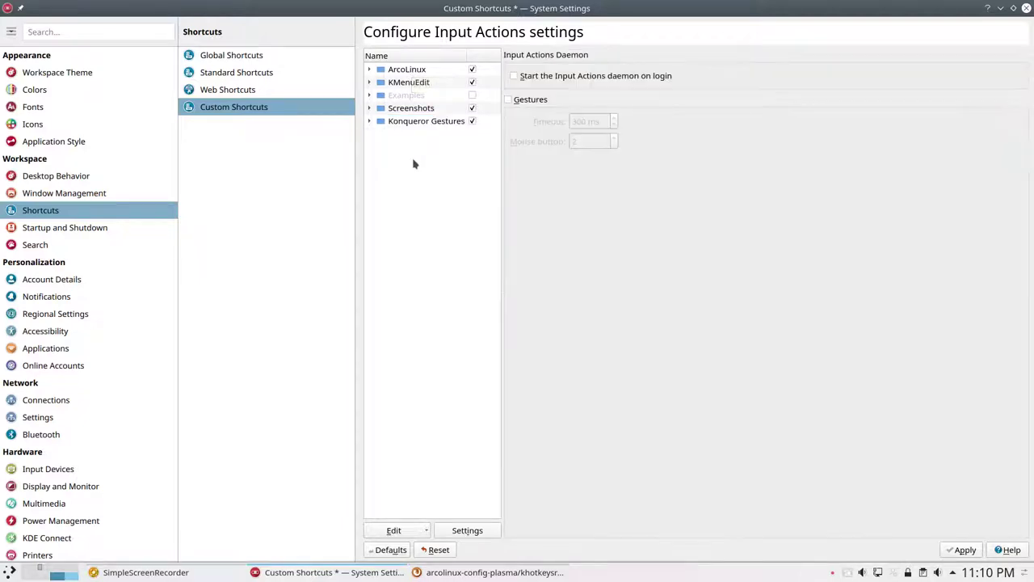
left_click(397, 71)
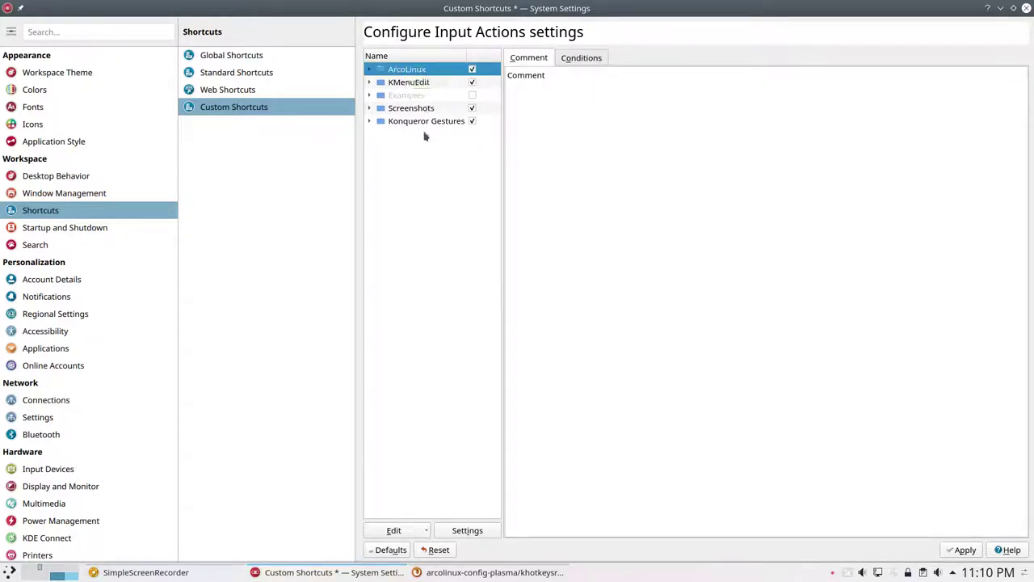
left_click_drag(414, 77, 417, 144)
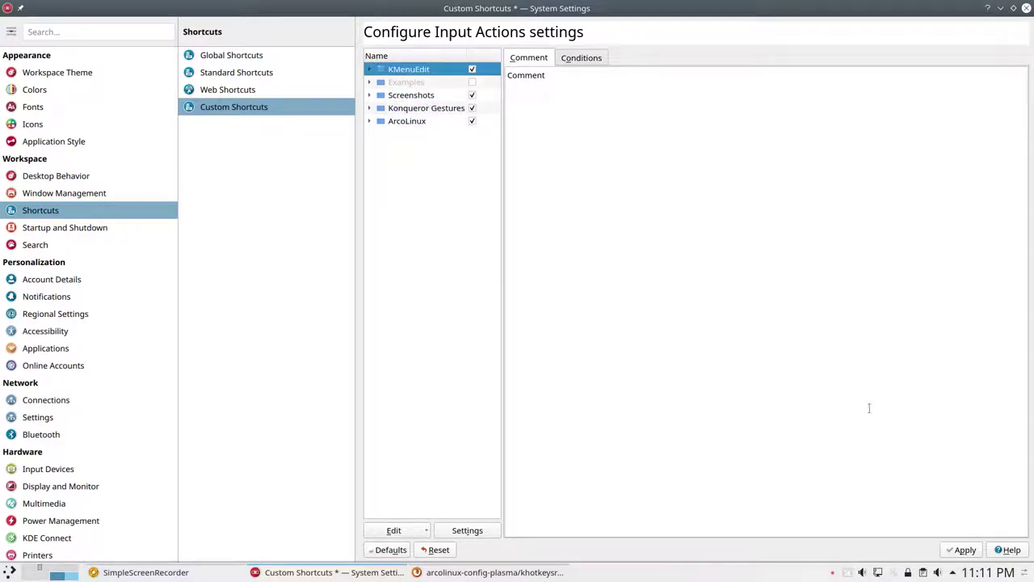
left_click(962, 550)
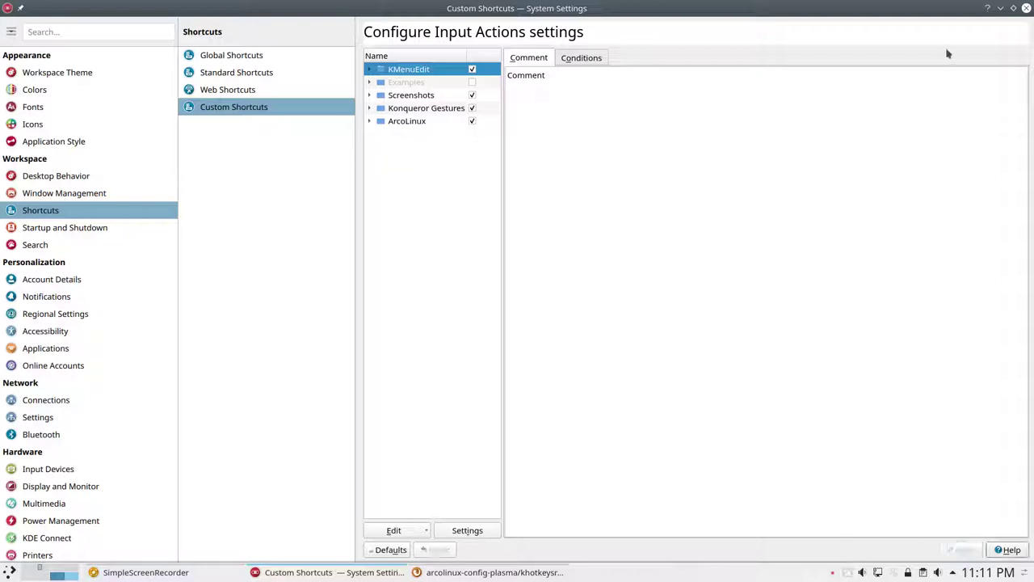
left_click(371, 121)
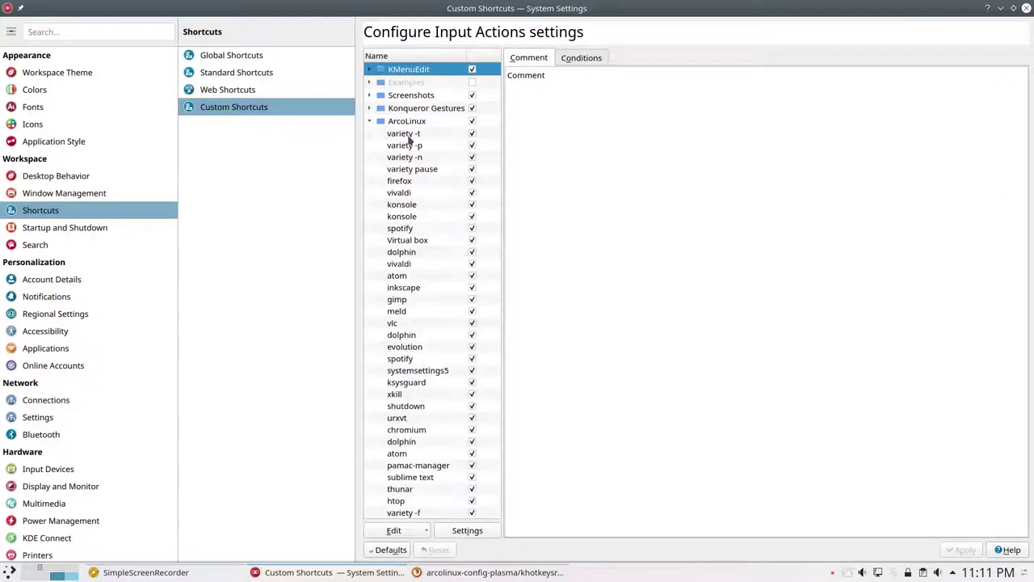
left_click(409, 136)
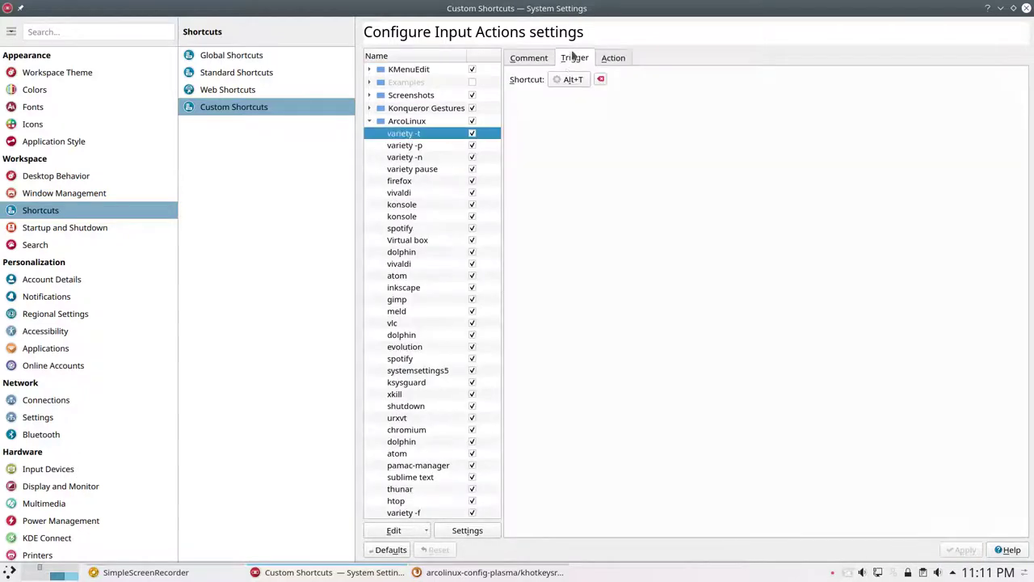
left_click(430, 147)
key("Down")
key("Down")
key("Down")
key("Down")
key("Down")
key("Down")
key("Down")
key("Down")
key("Down")
key("Down")
key("Down")
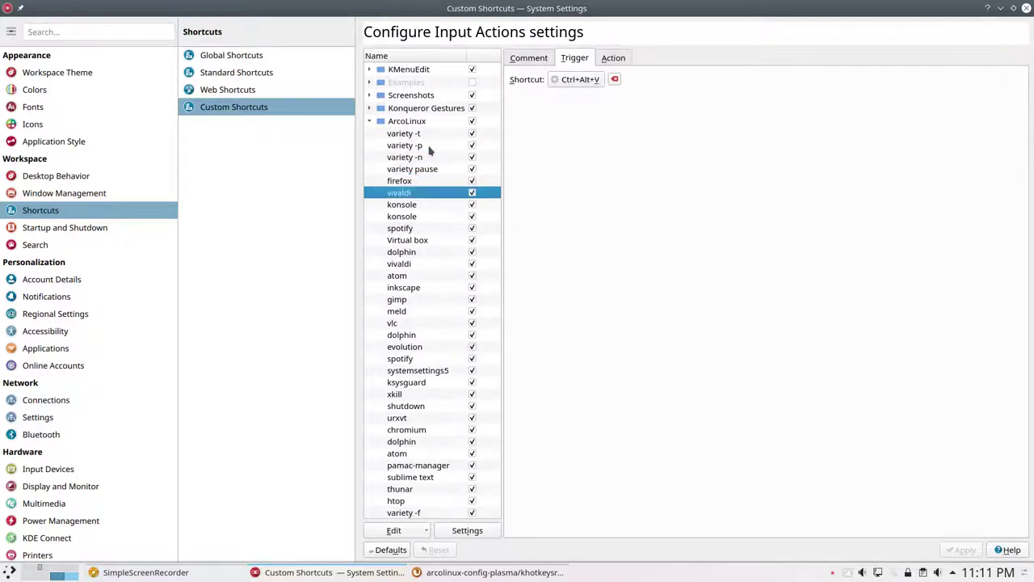
key("Down")
key("Down")
key("Down")
key("Down")
key("Down")
key("Down")
key("Down")
key("Down")
key("Down")
key("Down")
key("Down")
key("Down")
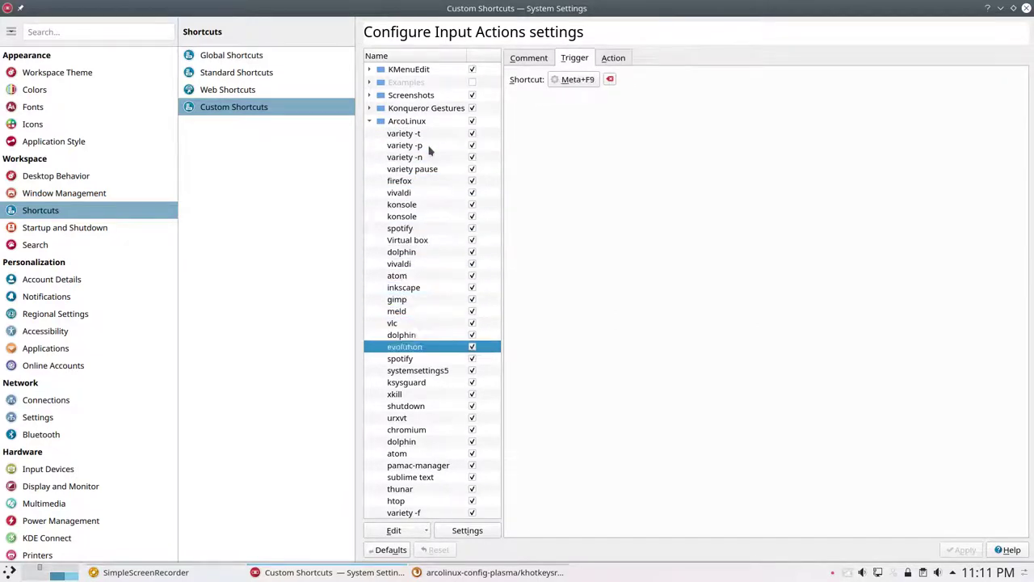
key("Down")
key("Down")
key("Down")
key("Down")
key("Down")
key("Down")
key("Down")
key("Down")
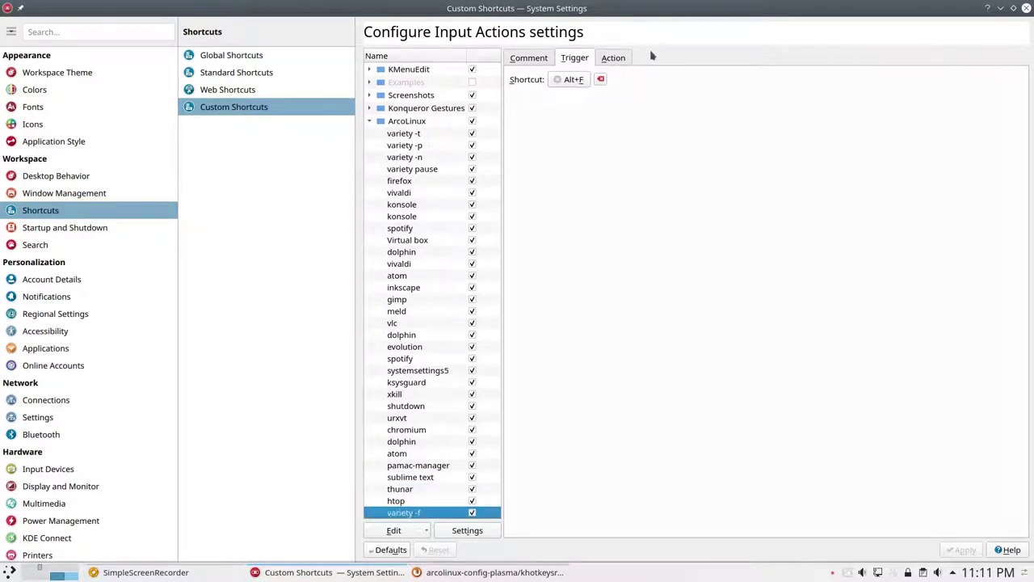
left_click(625, 57)
left_click(428, 502)
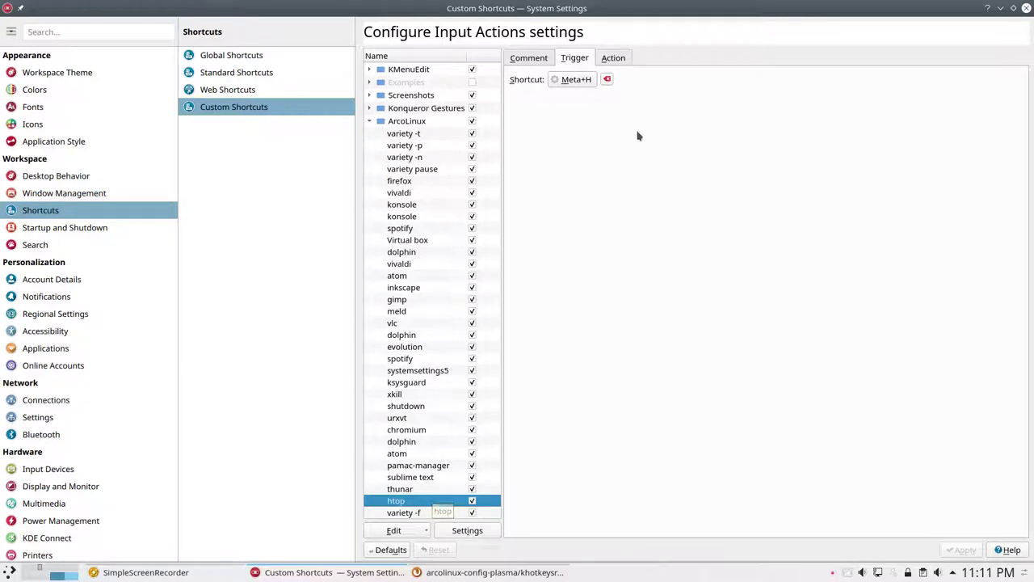
left_click(618, 59)
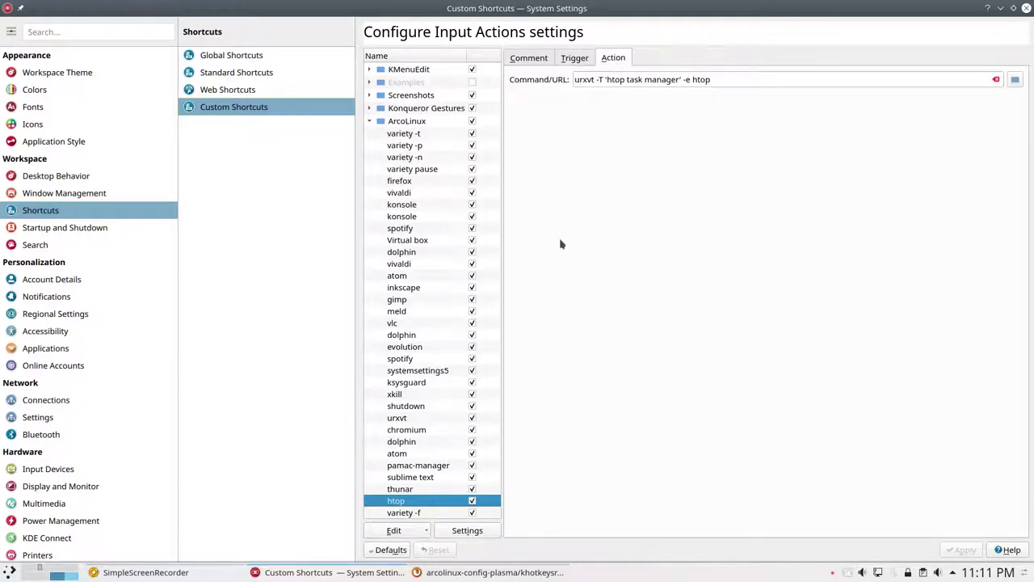
left_click(437, 516)
left_click(437, 502)
left_click(436, 483)
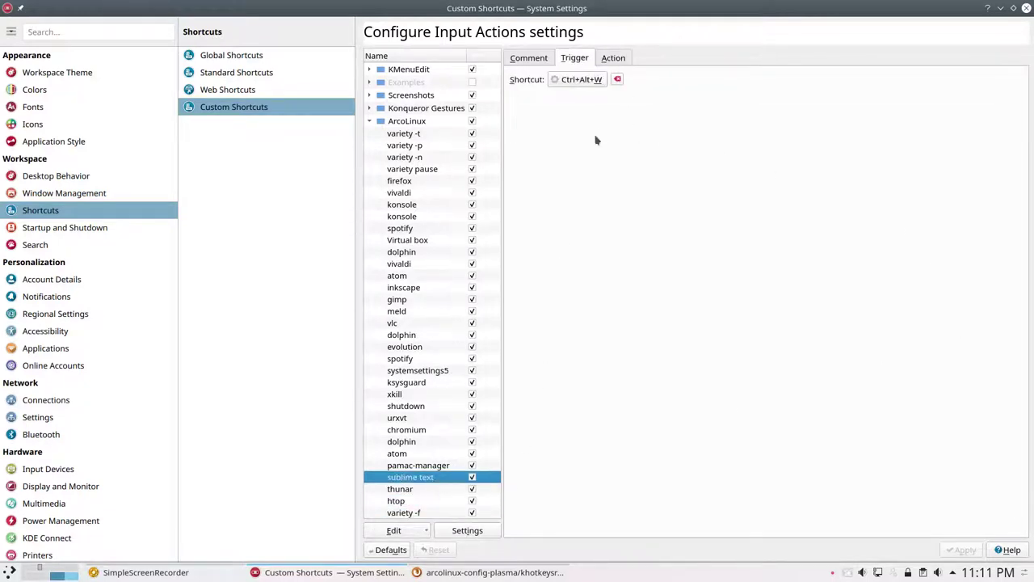
left_click(610, 59)
left_click(434, 453)
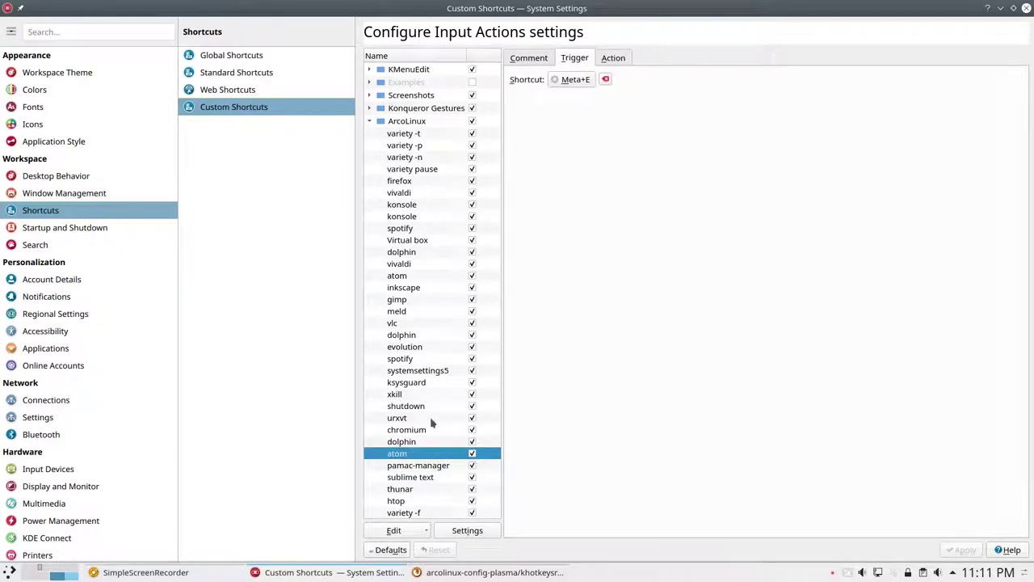
left_click(433, 419)
left_click(613, 58)
left_click(427, 323)
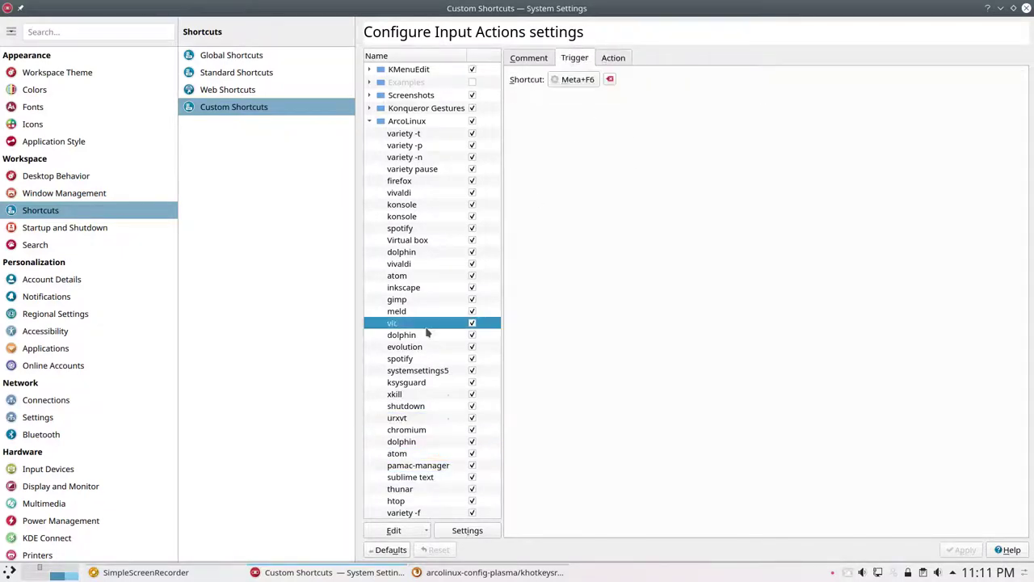
left_click(433, 300)
left_click(431, 230)
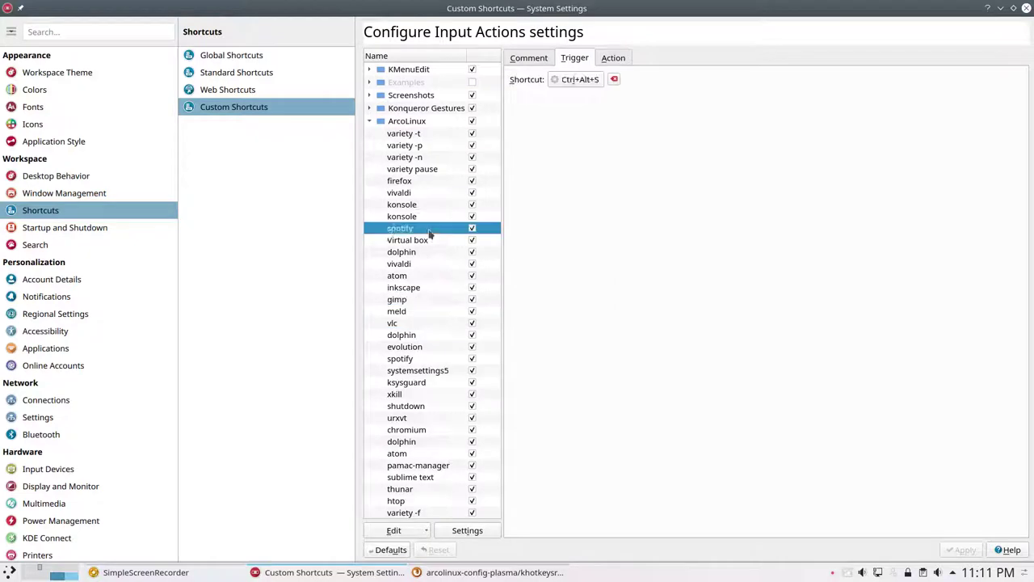
left_click(435, 194)
left_click(607, 59)
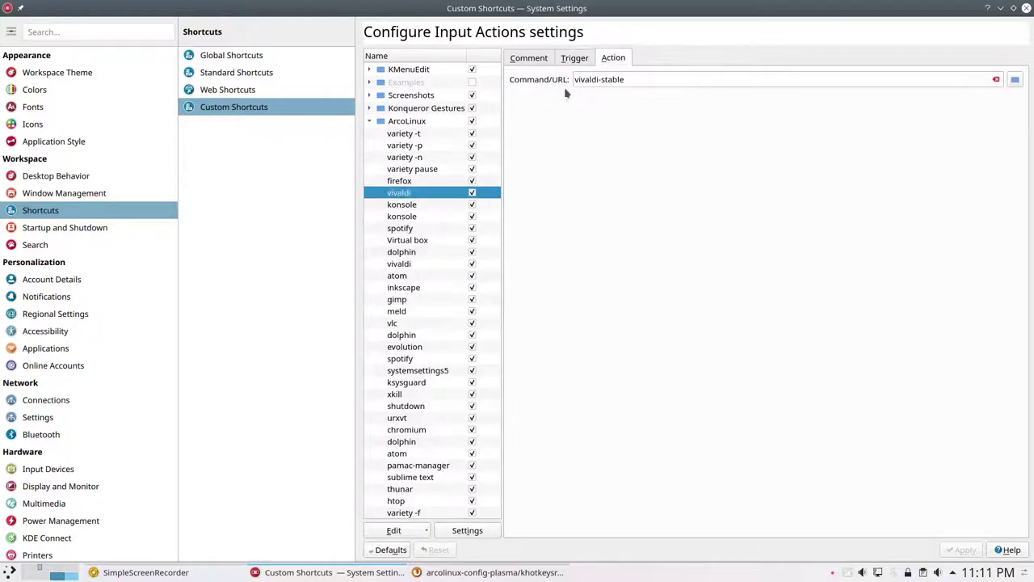
left_click(454, 169)
left_click(606, 62)
left_click(435, 135)
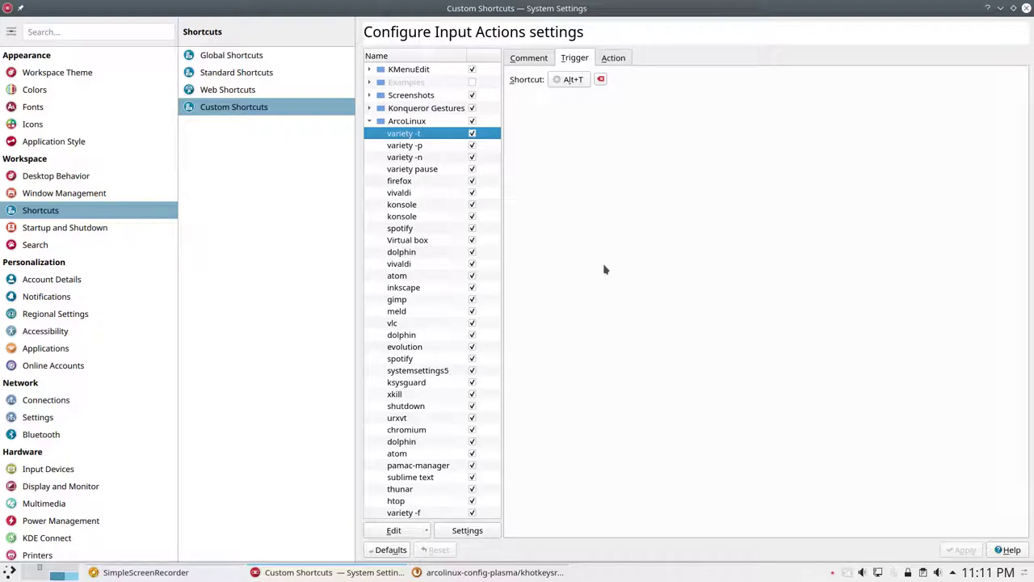
left_click(370, 122)
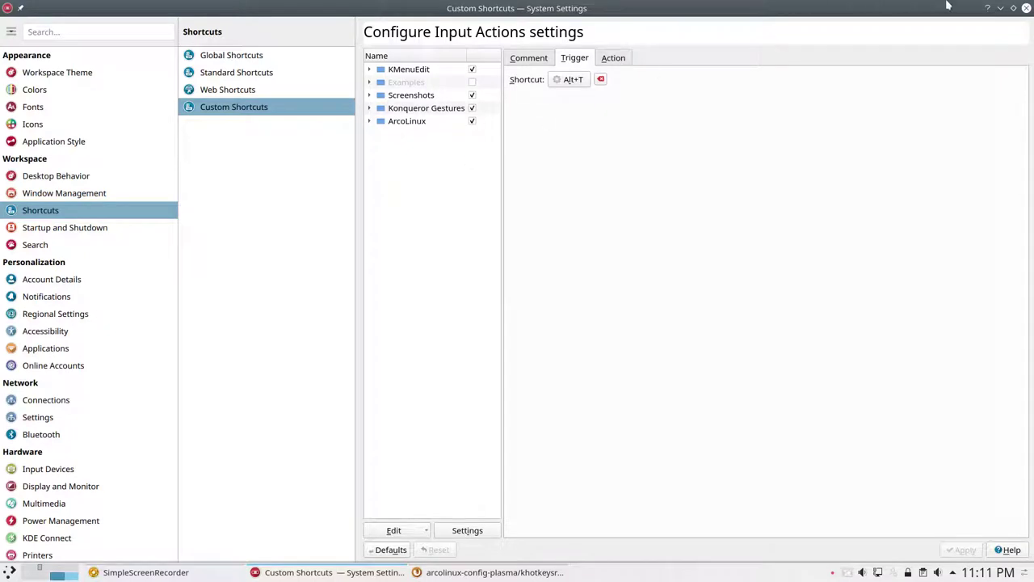
Step: Open Startup and Shutdown > Desktop Session and review its login and logout options
left_click(86, 227)
left_click(241, 95)
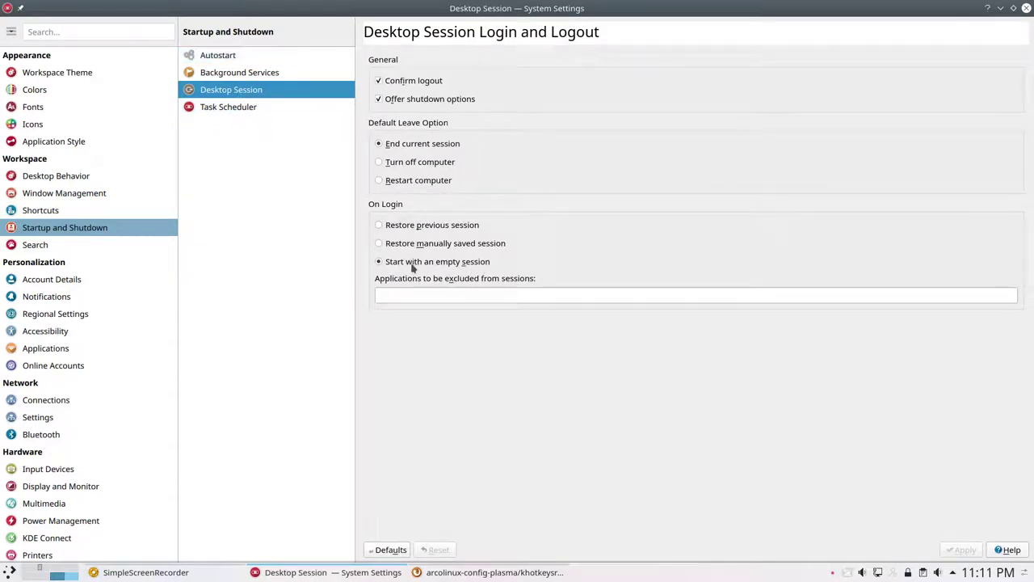
mouse_move(69, 244)
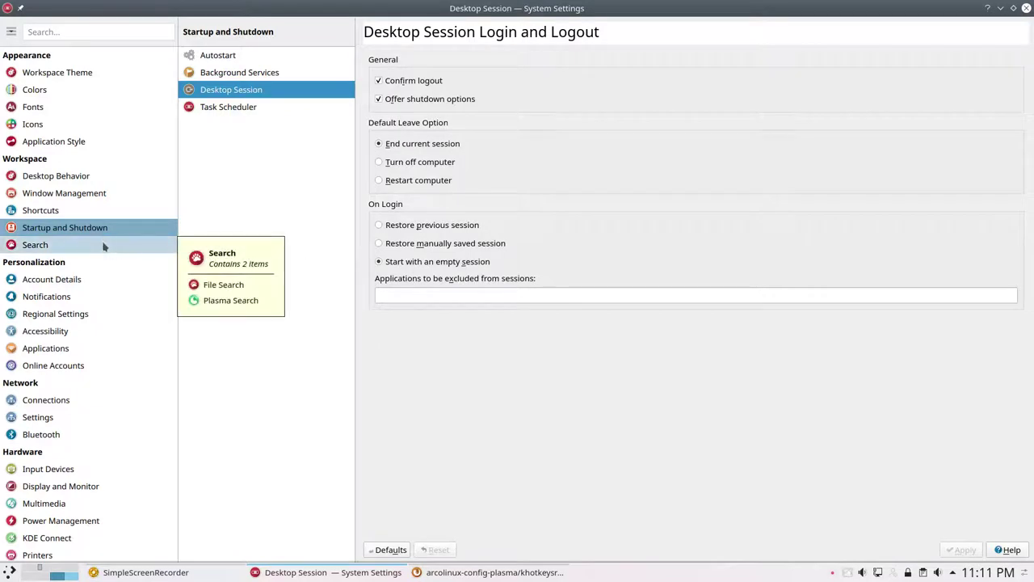